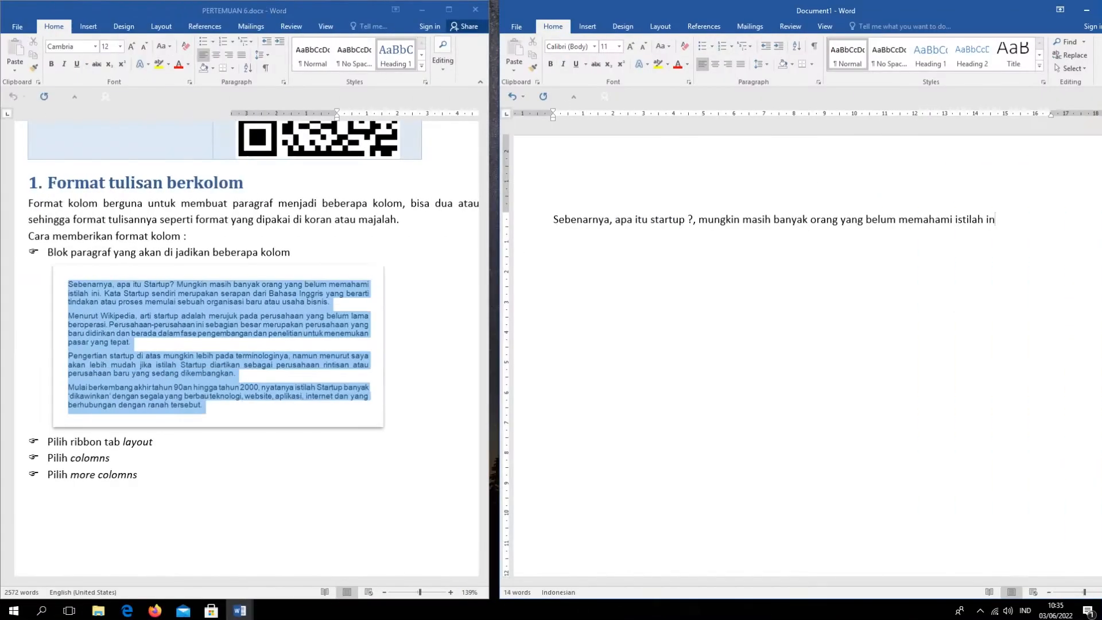
Step: Finish the first paragraph with "Kata startup sendiri merupakan serapan dari bahasa inggris yang berarti tindakan atau proses memulai sebuah organiasi atau usaha bisnis."
{"action": "type", "text": "Kata startup sendiri merupakan serapan dari bahasa inggris yang berarti tindaka"}
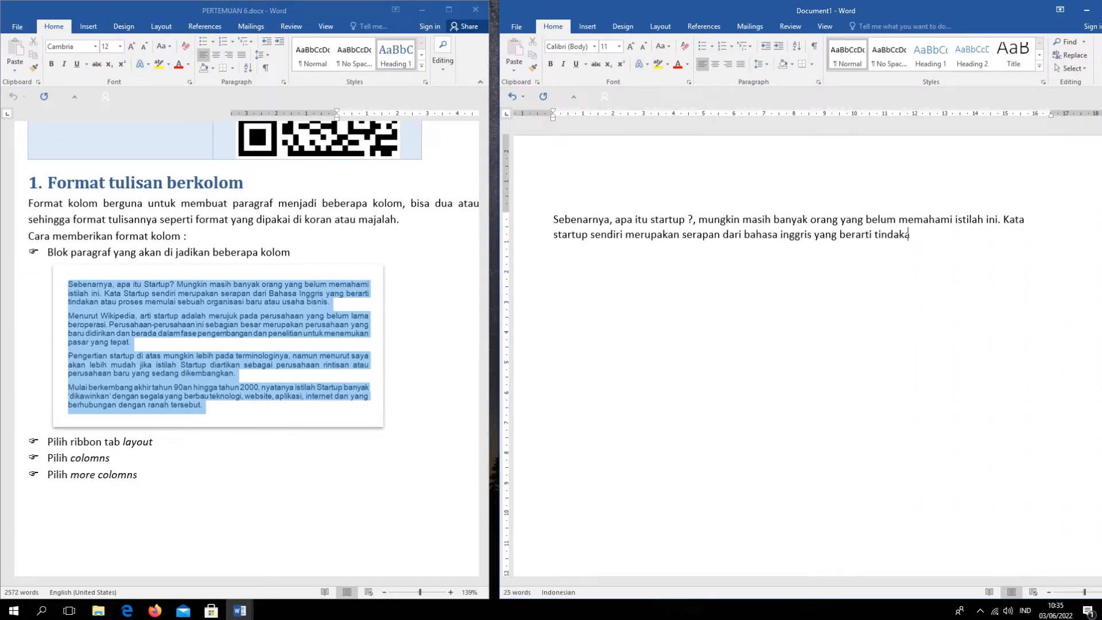
{"action": "type", "text": "n atau proses memulai sebuah organiasi atau usaha bisnis."}
{"action": "key", "text": "Return"}
Step: Write the second paragraph from the source document, from "Menurut wikipedia, arti startup merujuk" through "untuk menemukan pasar yang tepat."
{"action": "type", "text": "Menurut wikipedia, arti startup "}
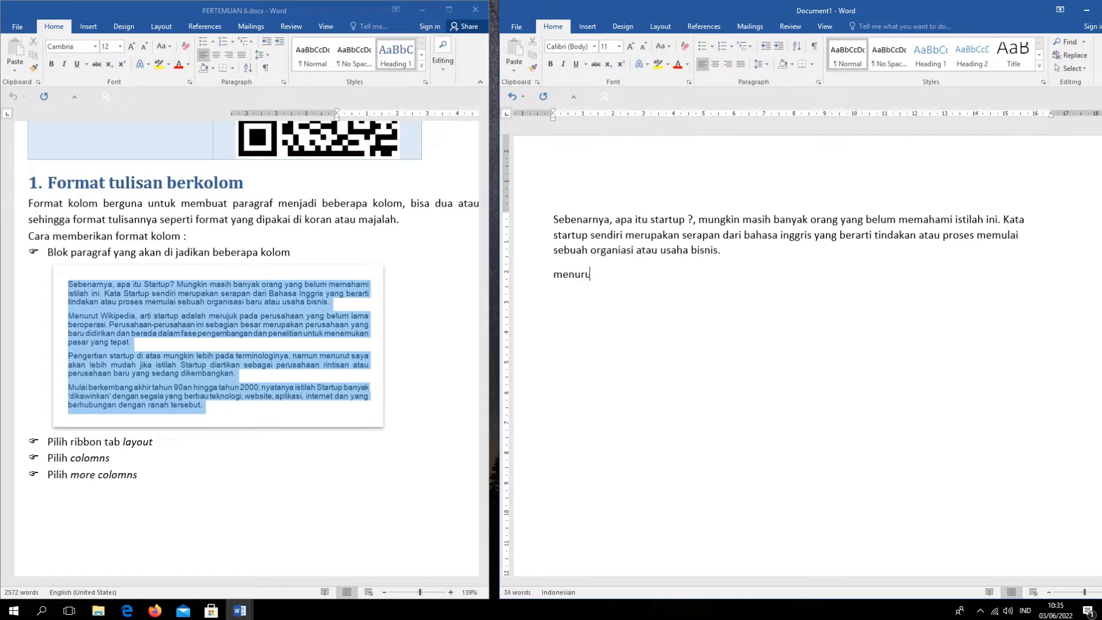
{"action": "type", "text": "merujuk pada perusahaan y"}
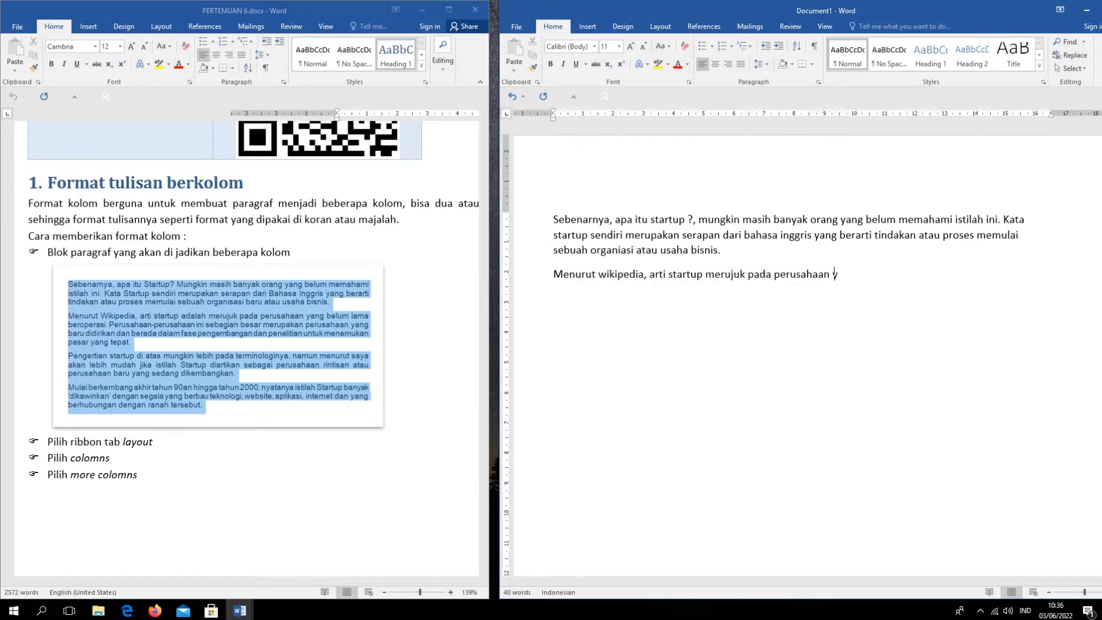
{"action": "type", "text": "ang belum lama beroperasi. perusahaan perusahaan ini seb"}
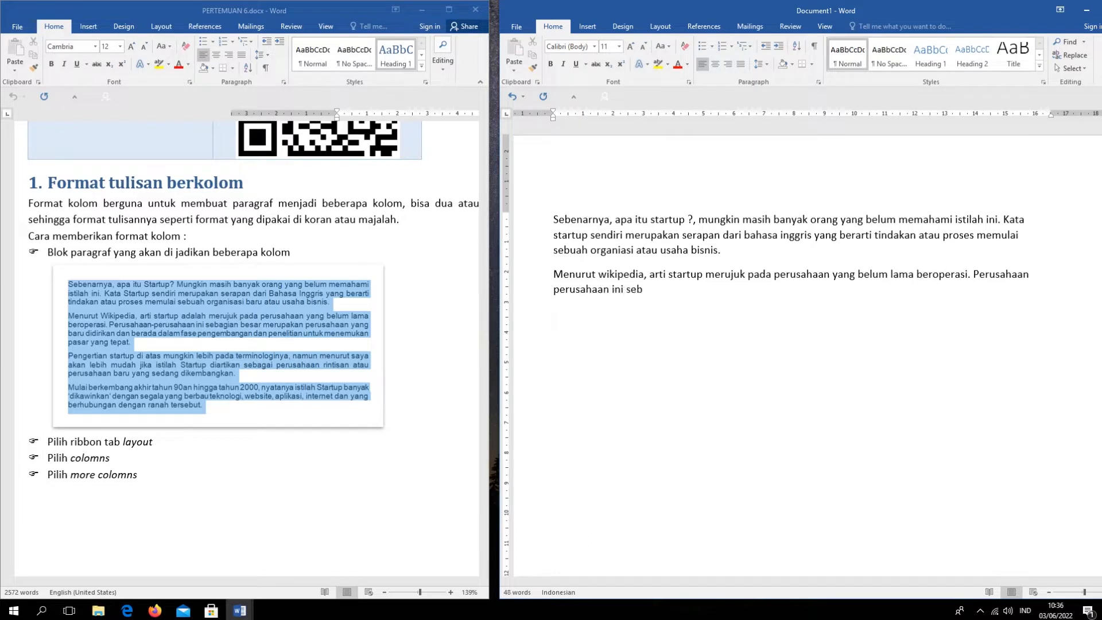
{"action": "type", "text": "agian besar merupakan perusahaan yang baru didirkan dan berada dalam fase pengembangan dan pene"}
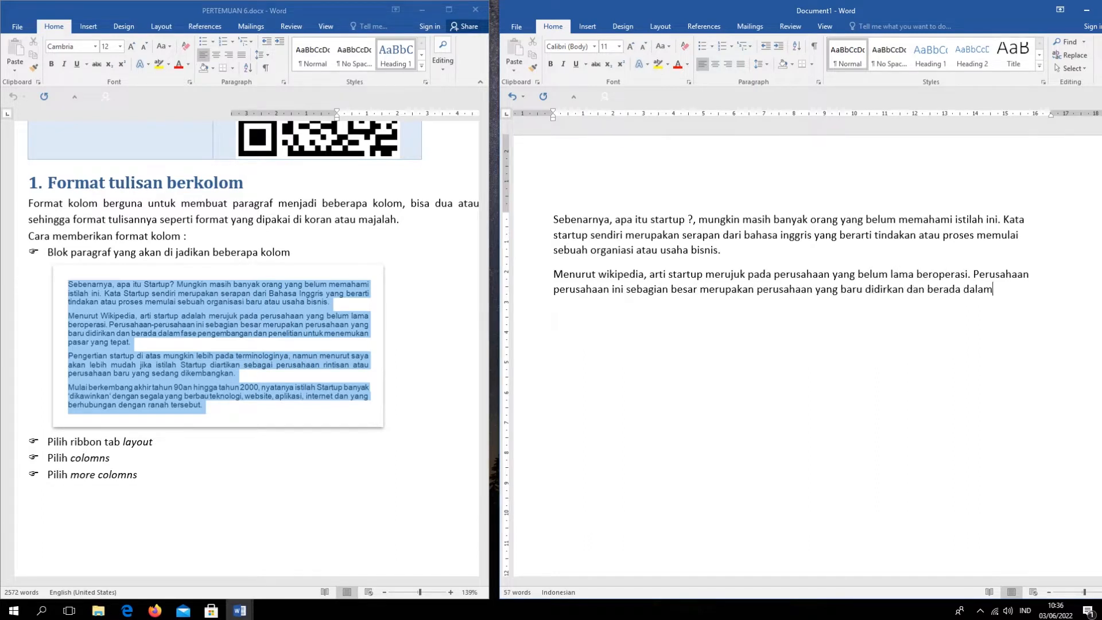
{"action": "type", "text": "litian untuk menemukan pasar yang tepat."}
Step: Start the third paragraph with "Pengertian startup diatas mungkin lebih pada terminologinya, namun menurut saya akan lebih mudah"
{"action": "key", "text": "Return"}
{"action": "type", "text": "Pengertian startup diatas mu"}
{"action": "type", "text": "ngkin lebih pada terminologinya, namun menurut saya akan lebih mudah"}
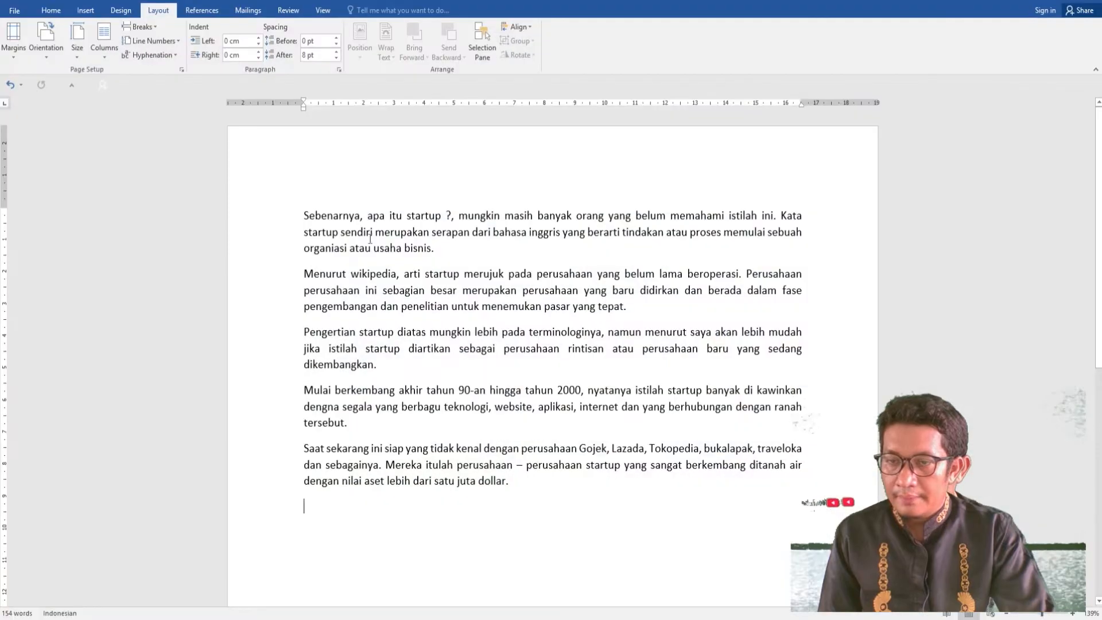
Step: Add the line "Teks berkolom" below the five paragraphs, leaving an empty line in between
{"action": "left_click", "coordinate": [548, 483]}
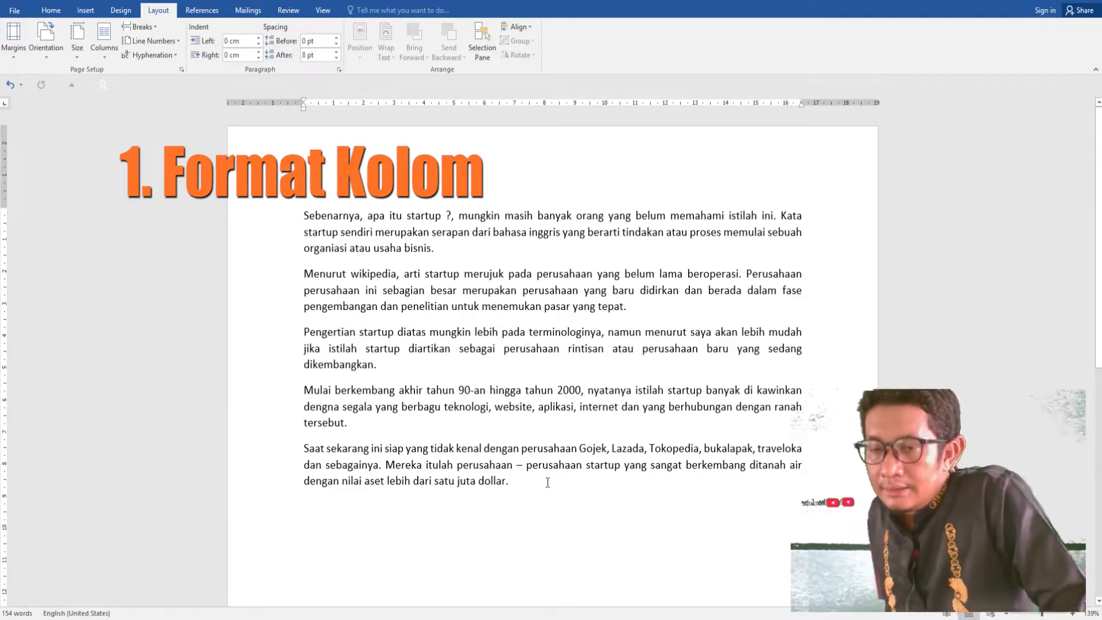
{"action": "left_click_drag", "start_coordinate": [515, 473], "coordinate": [283, 219]}
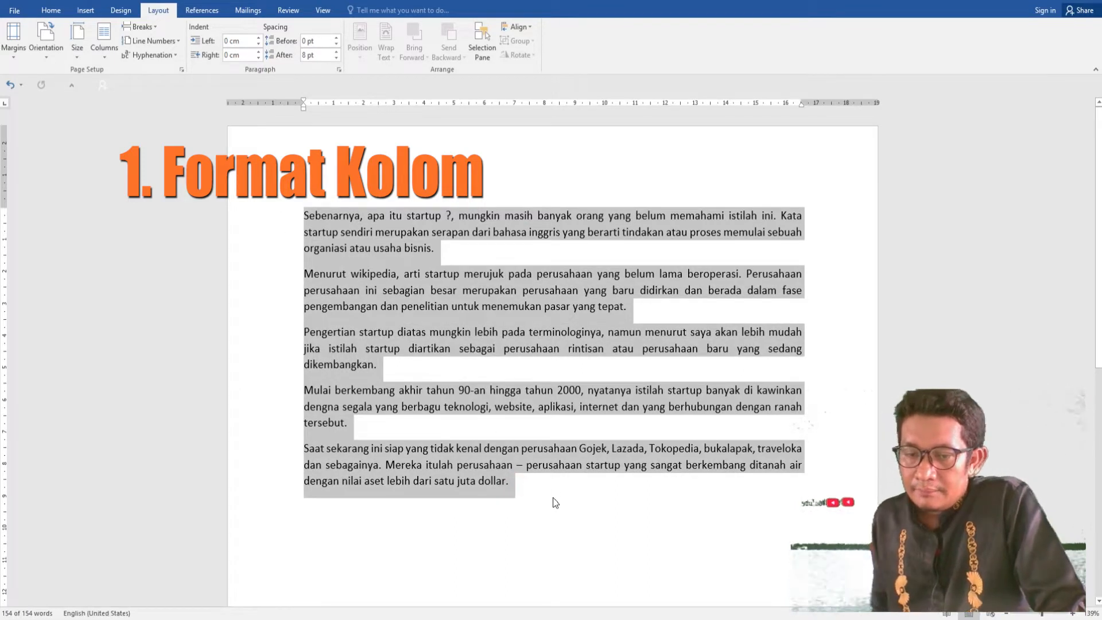
{"action": "left_click", "coordinate": [552, 498]}
{"action": "key", "text": "Return"}
{"action": "type", "text": "te"}
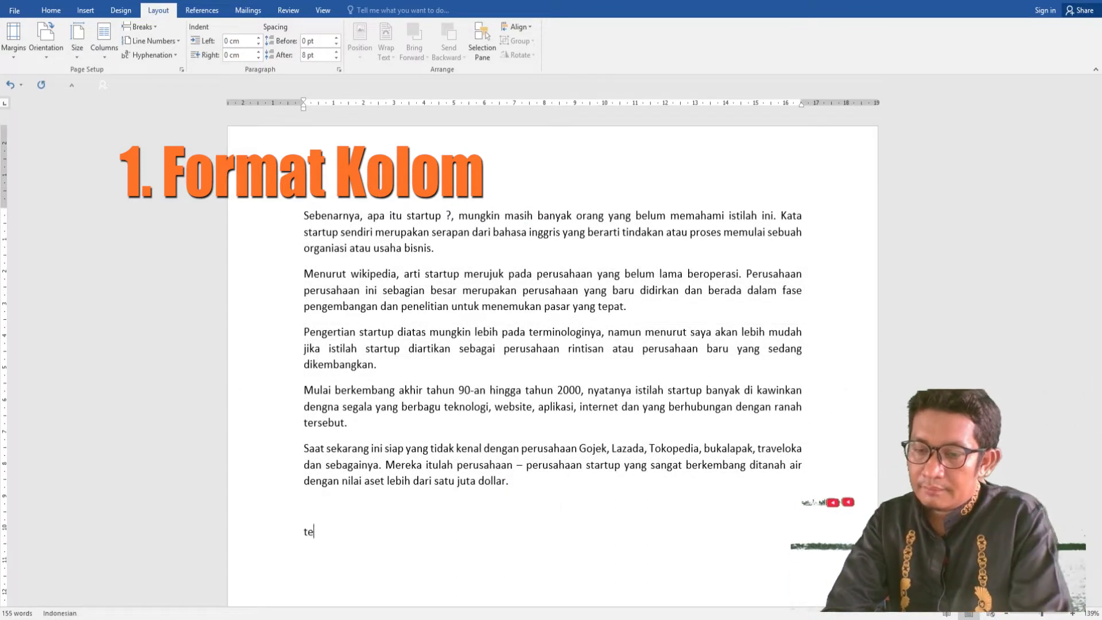
{"action": "type", "text": "ks "}
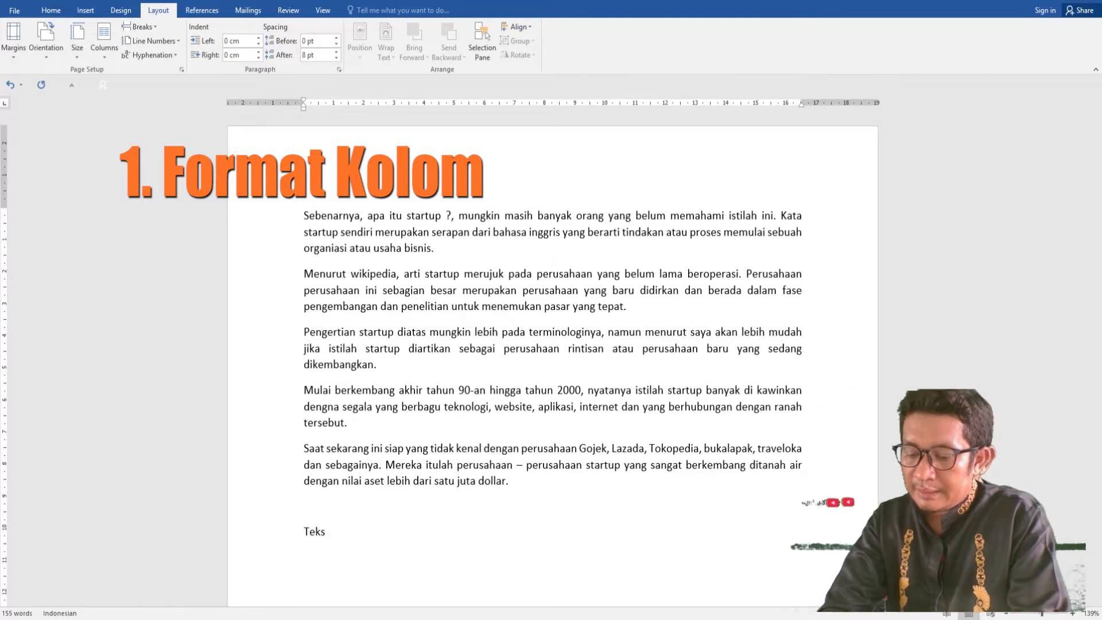
{"action": "type", "text": "berkolom"}
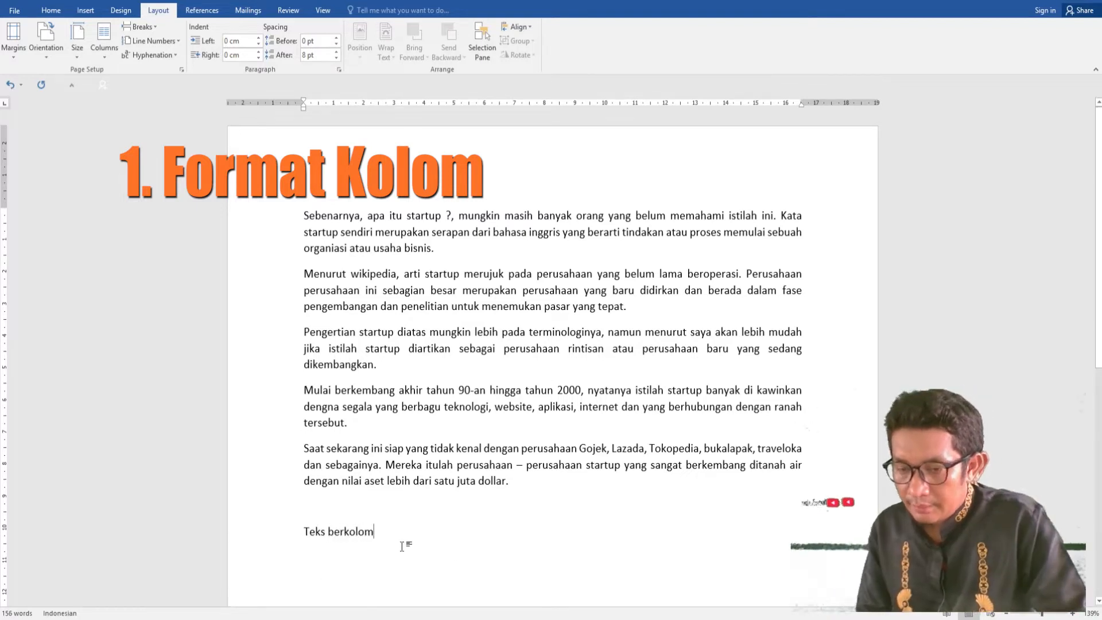
Step: Enlarge the font of the "Teks berkolom" line by several sizes to make it a large heading
{"action": "left_click_drag", "start_coordinate": [400, 538], "coordinate": [281, 542]}
{"action": "left_click", "coordinate": [273, 543]}
{"action": "key", "text": "ctrl+shift+greater"}
{"action": "key", "text": "ctrl+shift+greater"}
{"action": "key", "text": "ctrl+shift+greater"}
{"action": "key", "text": "ctrl+shift+greater"}
{"action": "key", "text": "ctrl+shift+greater"}
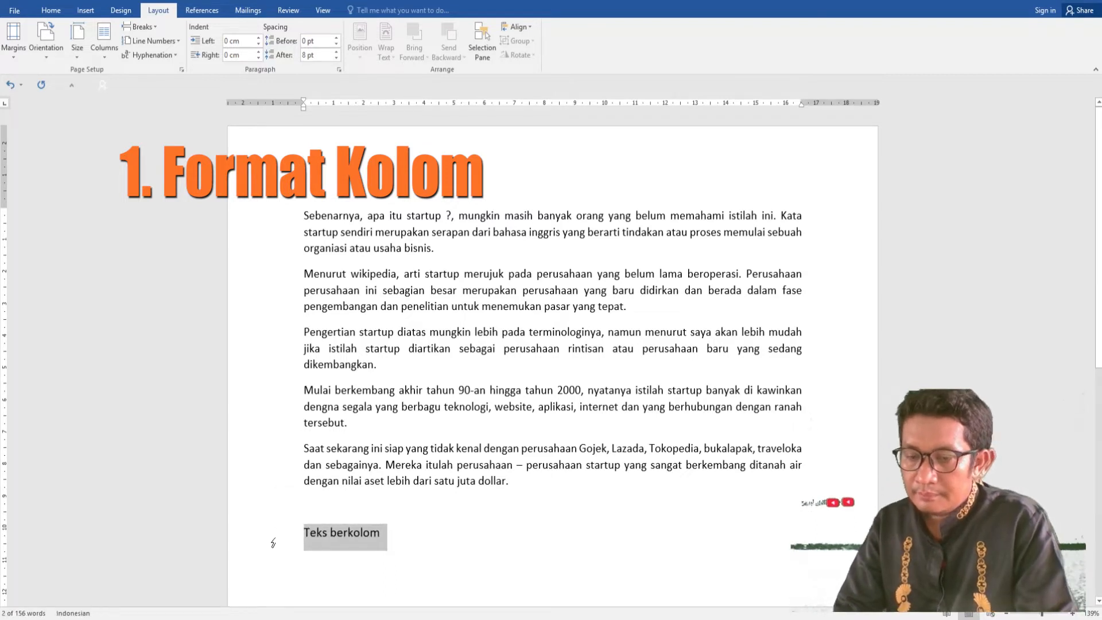
{"action": "key", "text": "ctrl+shift+greater"}
{"action": "key", "text": "ctrl+shift+greater"}
Step: Add the line "Tab layout" below "Teks berkolom" in the same large font
{"action": "left_click_drag", "start_coordinate": [488, 506], "coordinate": [314, 221]}
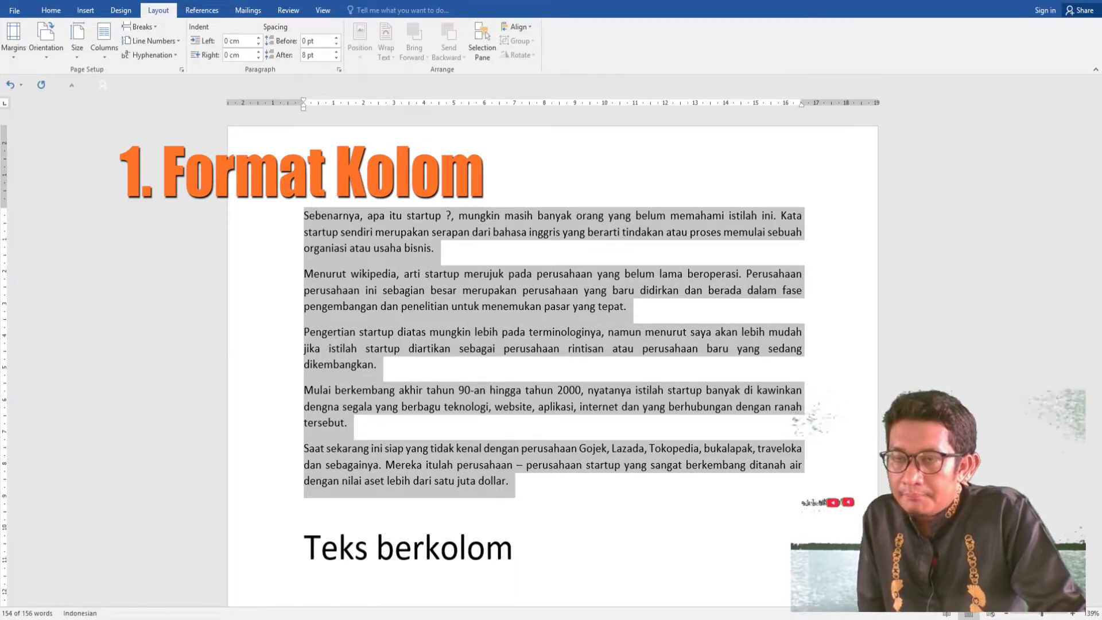
{"action": "left_click", "coordinate": [540, 557]}
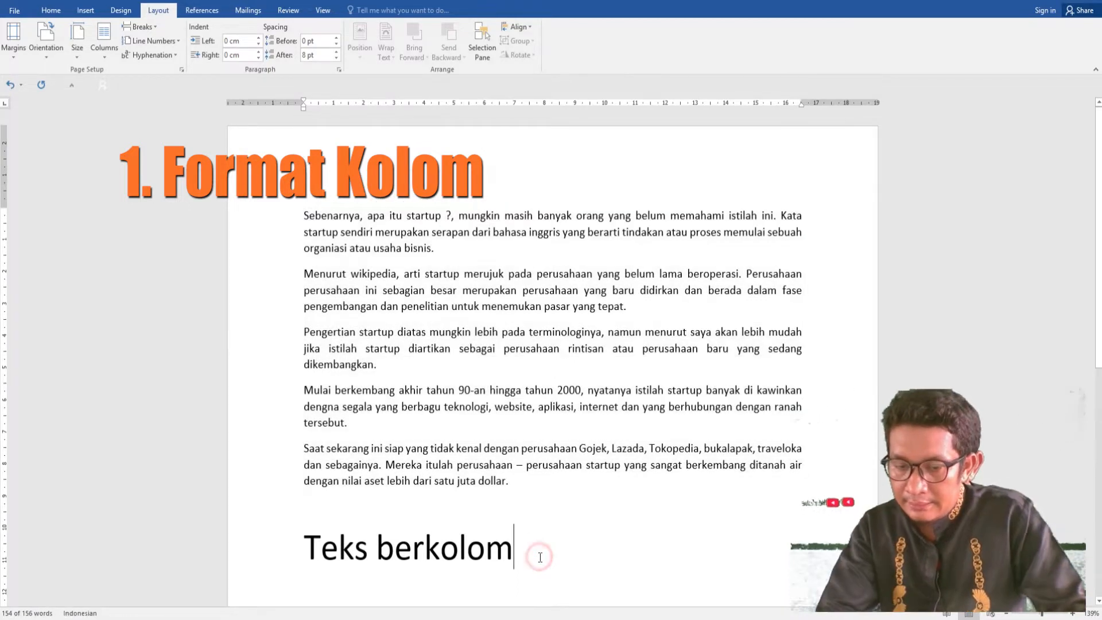
{"action": "key", "text": "Return"}
{"action": "type", "text": "tabn"}
{"action": "key", "text": "BackSpace"}
{"action": "key", "text": "BackSpace"}
{"action": "type", "text": "layo"}
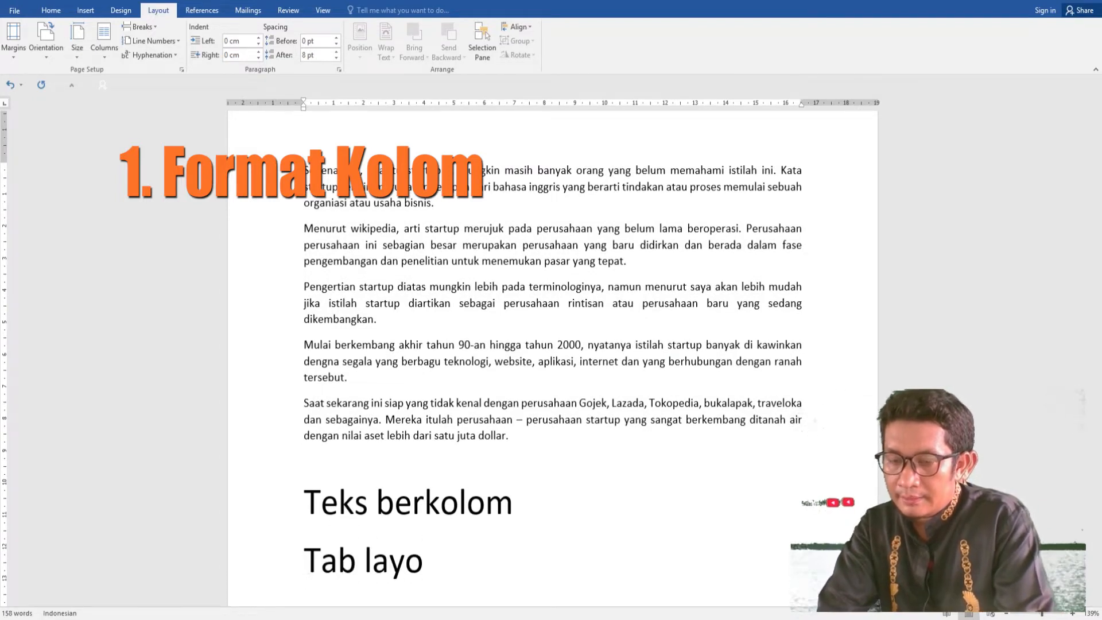
{"action": "type", "text": "ut"}
Step: Show the column options for the body text, and add the line "Pilih colomn" below "Tab layout"
{"action": "left_click_drag", "start_coordinate": [525, 437], "coordinate": [304, 168]}
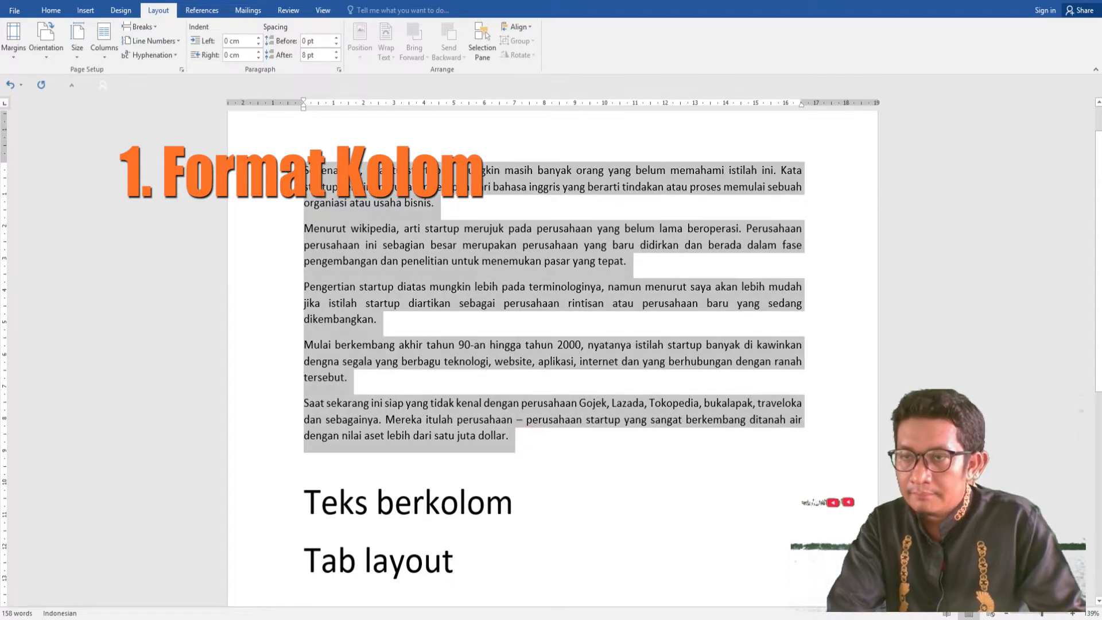
{"action": "left_click", "coordinate": [108, 53]}
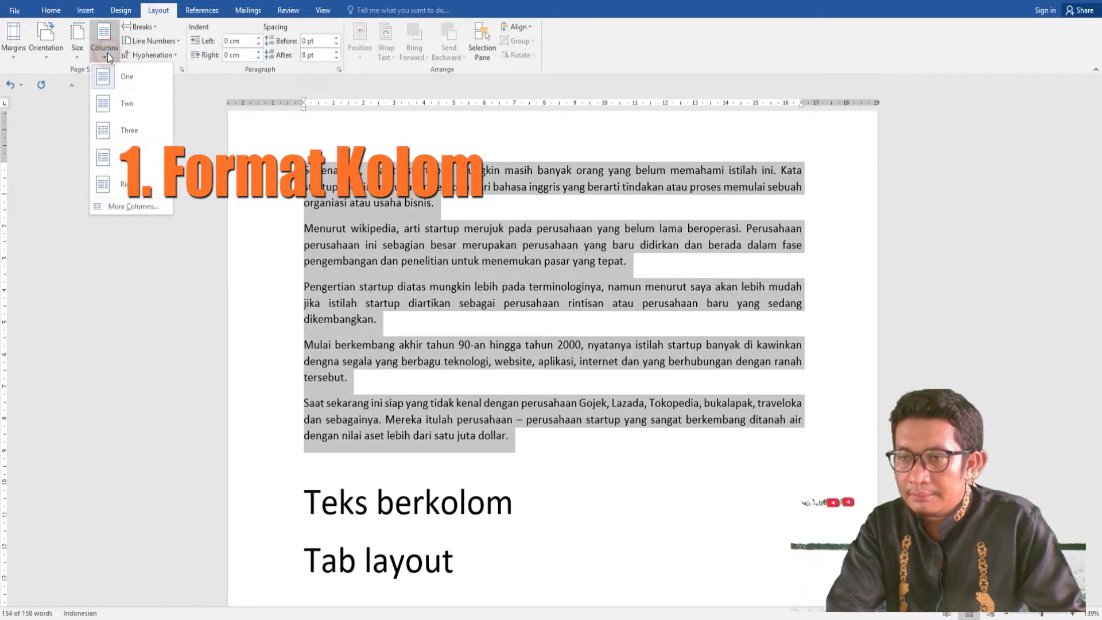
{"action": "left_click", "coordinate": [492, 560]}
{"action": "left_click", "coordinate": [491, 560]}
{"action": "key", "text": "Return"}
{"action": "type", "text": "pilih c"}
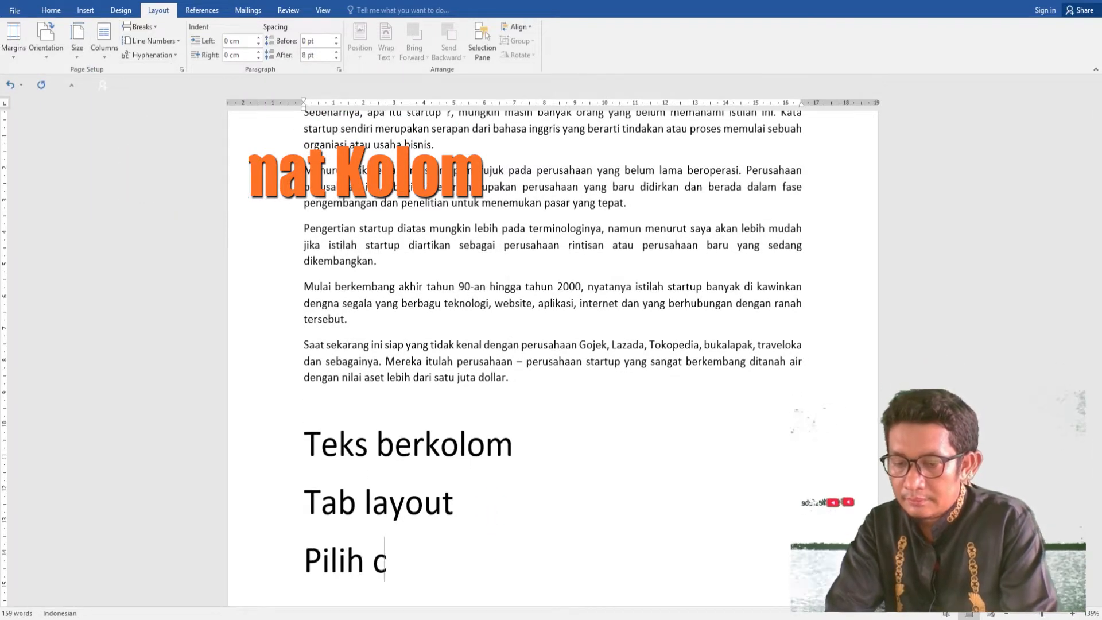
{"action": "type", "text": "ol"}
{"action": "type", "text": "omn"}
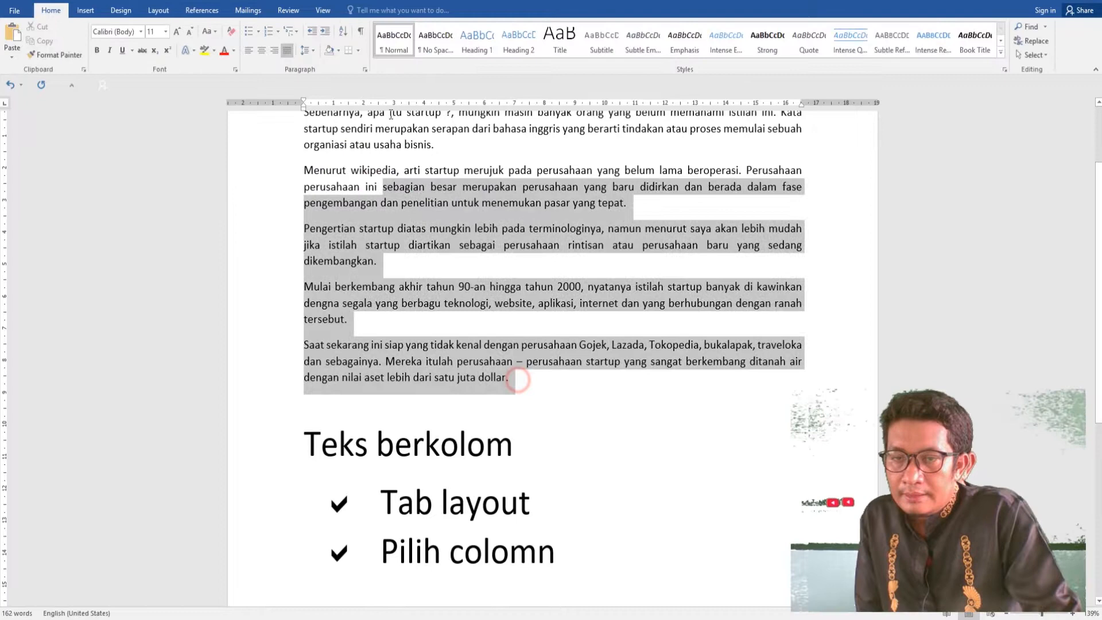
Step: Select the five body paragraphs and format them in two columns
{"action": "left_click_drag", "start_coordinate": [394, 265], "coordinate": [260, 199]}
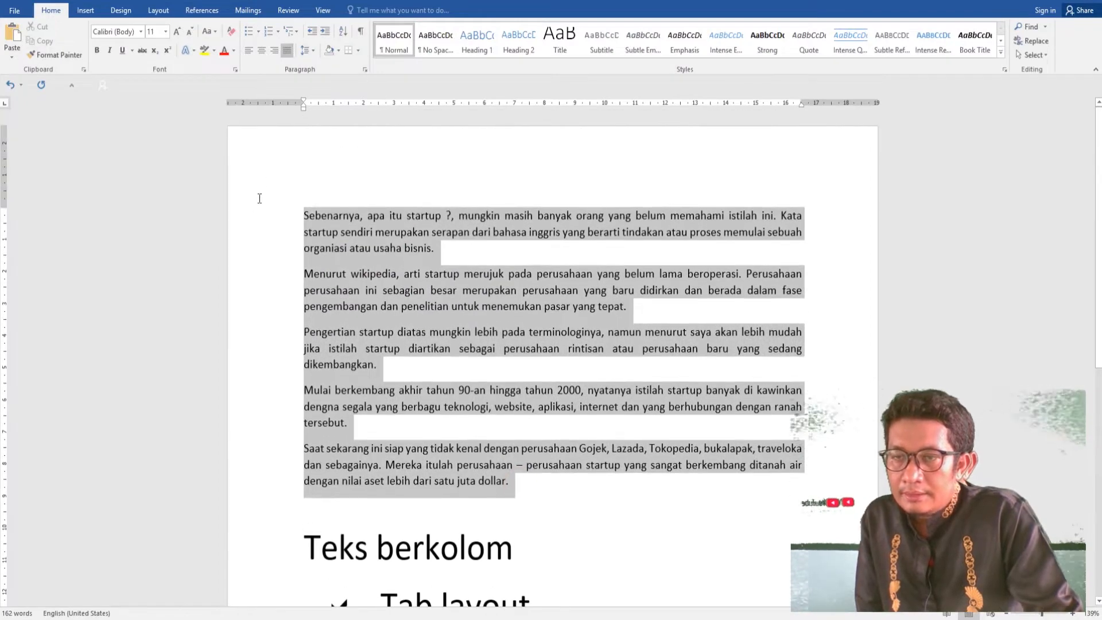
{"action": "left_click", "coordinate": [158, 11]}
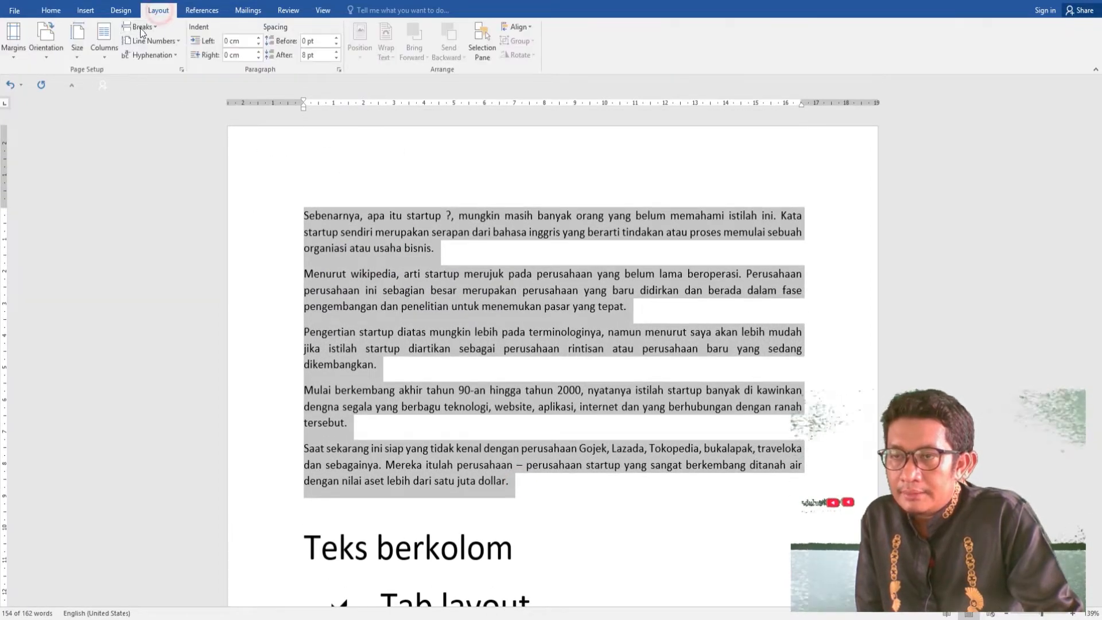
{"action": "left_click", "coordinate": [110, 55]}
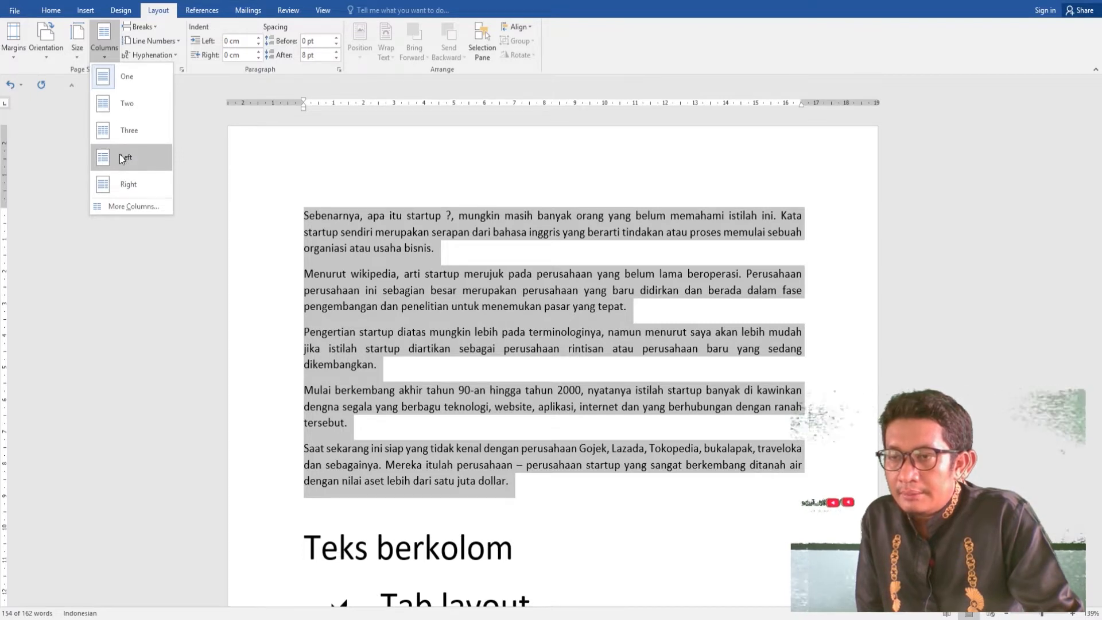
{"action": "left_click", "coordinate": [129, 102]}
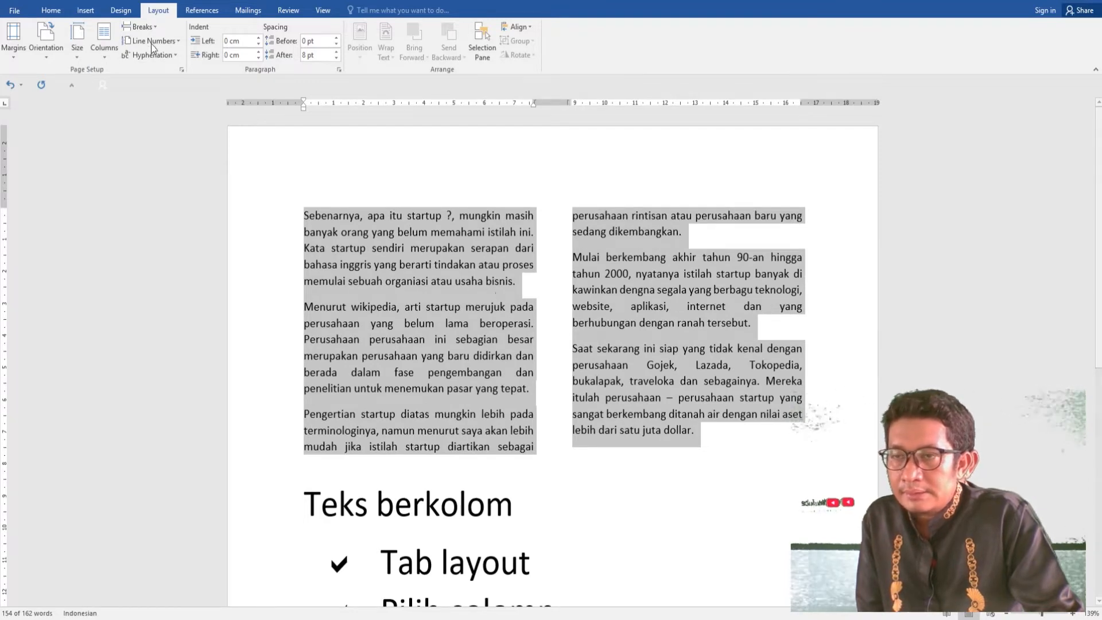
Step: Format the selected paragraphs in three columns and switch them to the Left column preset
{"action": "left_click", "coordinate": [104, 41]}
{"action": "left_click", "coordinate": [143, 135]}
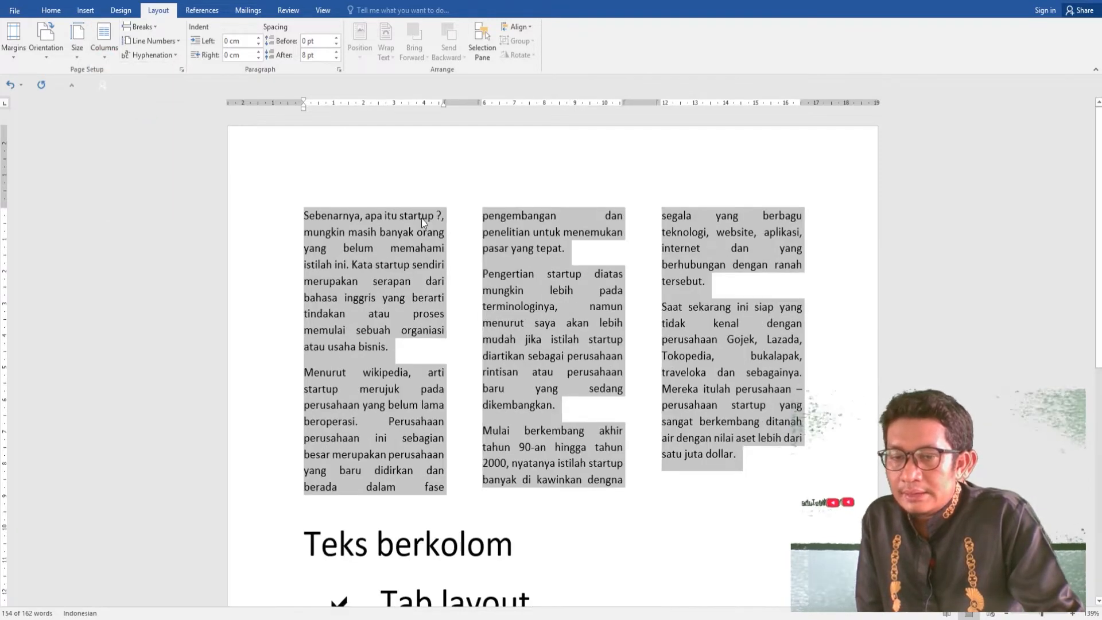
{"action": "left_click", "coordinate": [101, 60]}
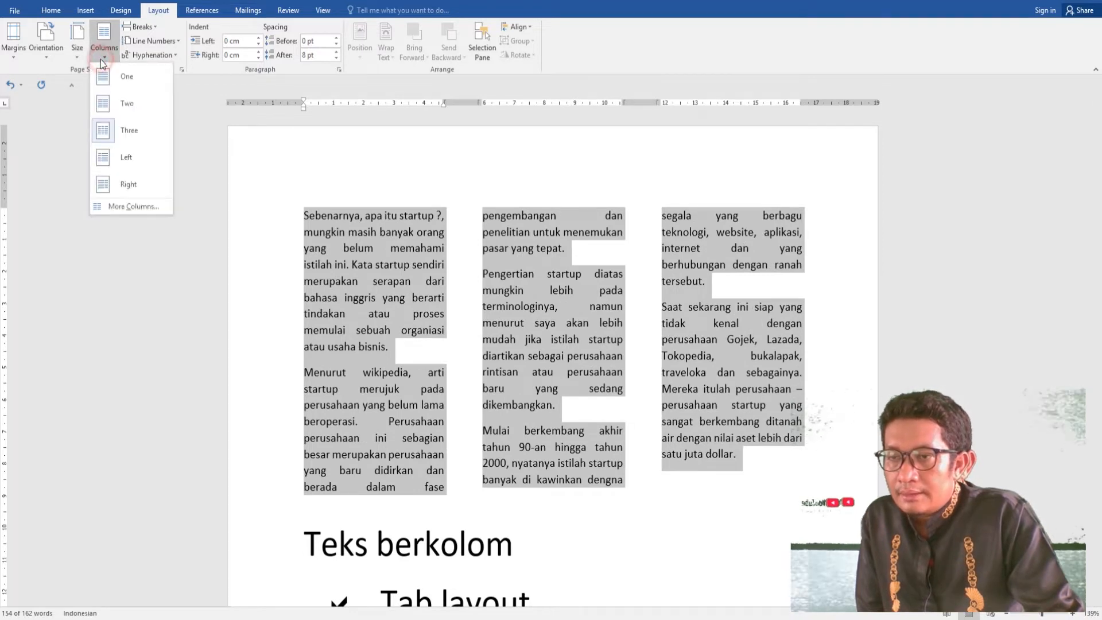
{"action": "left_click", "coordinate": [118, 154]}
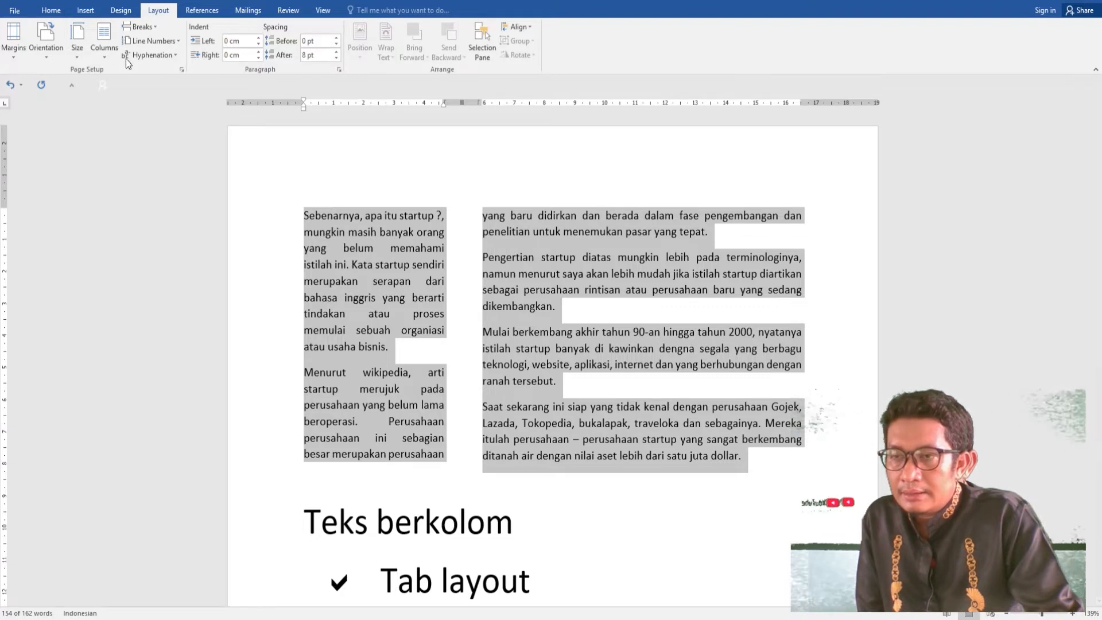
Step: Apply the Right column preset to the selected paragraphs and set the number of columns to 4
{"action": "left_click", "coordinate": [104, 51]}
{"action": "left_click", "coordinate": [129, 183]}
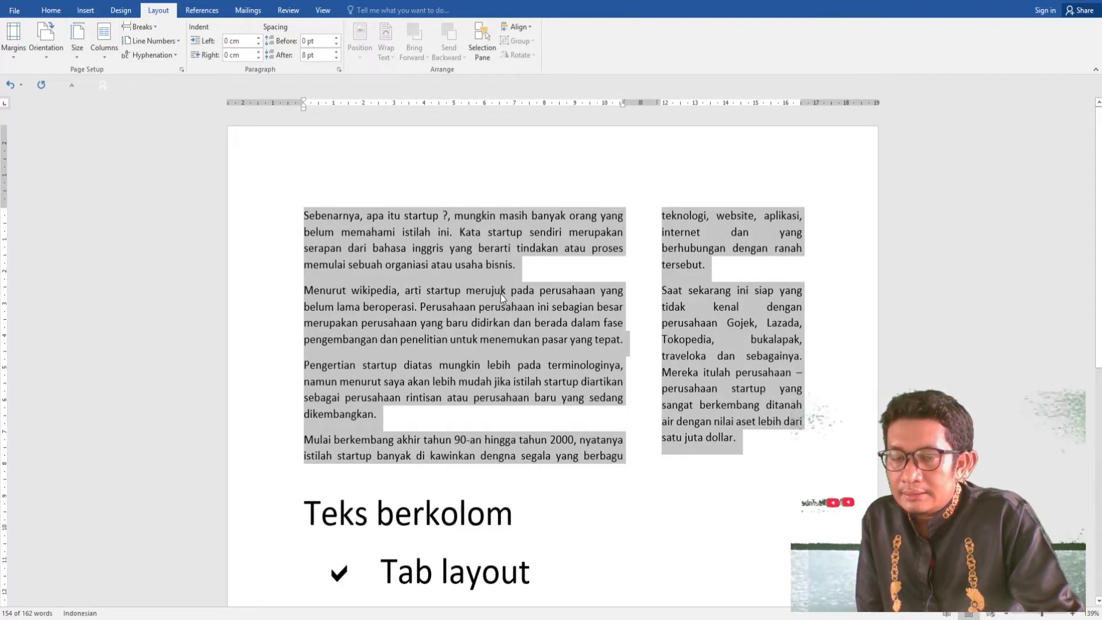
{"action": "left_click", "coordinate": [101, 57]}
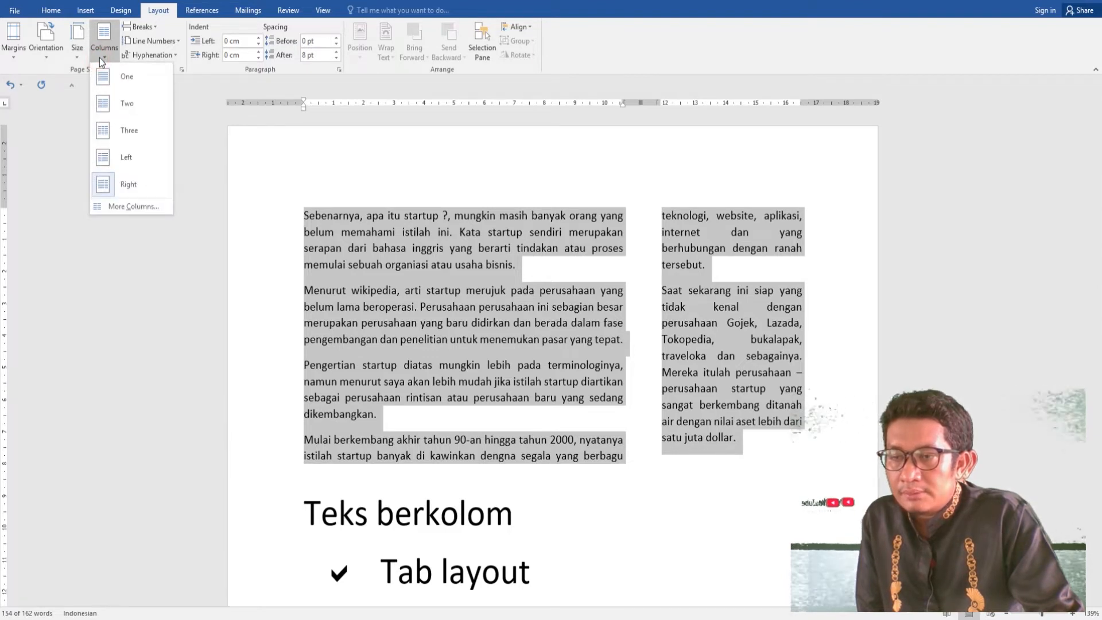
{"action": "left_click", "coordinate": [150, 205]}
{"action": "left_click_drag", "start_coordinate": [294, 83], "coordinate": [174, 132]}
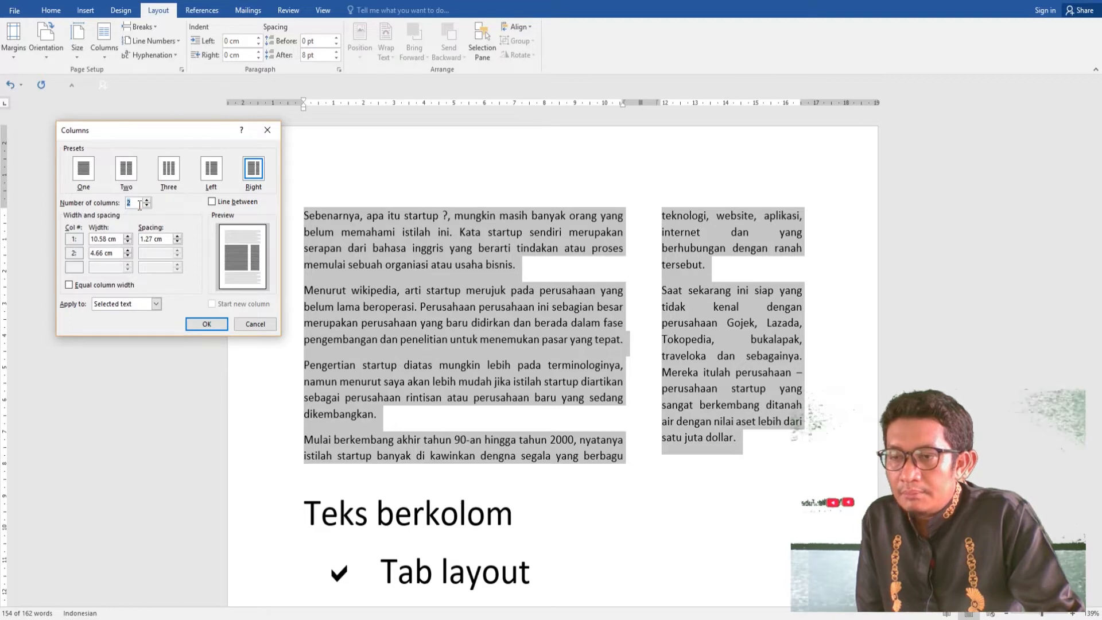
{"action": "type", "text": "4"}
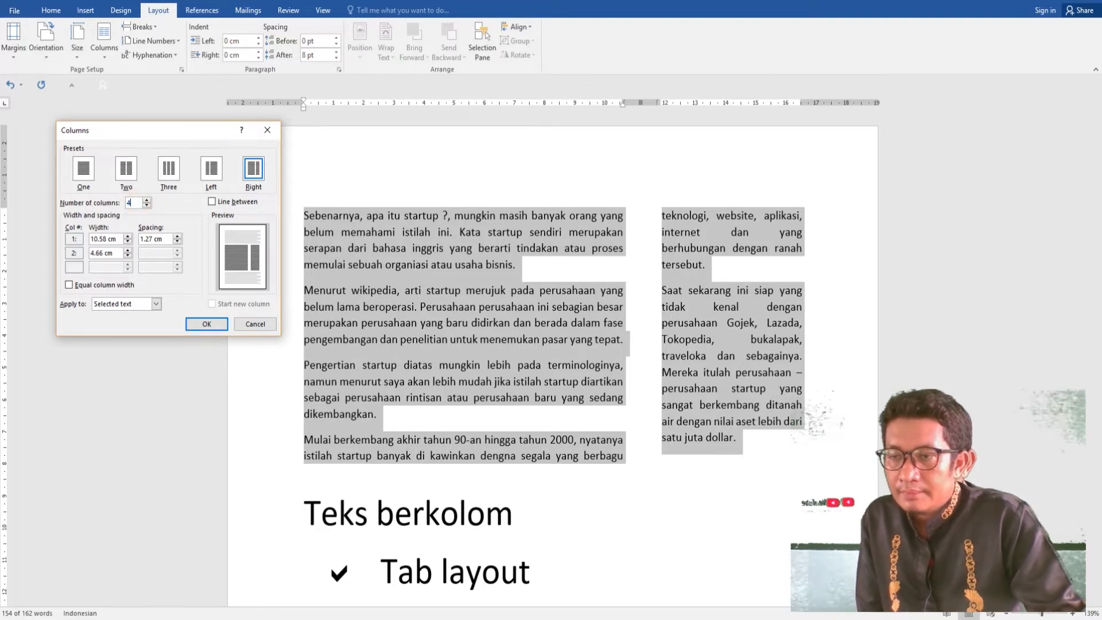
{"action": "left_click", "coordinate": [207, 322]}
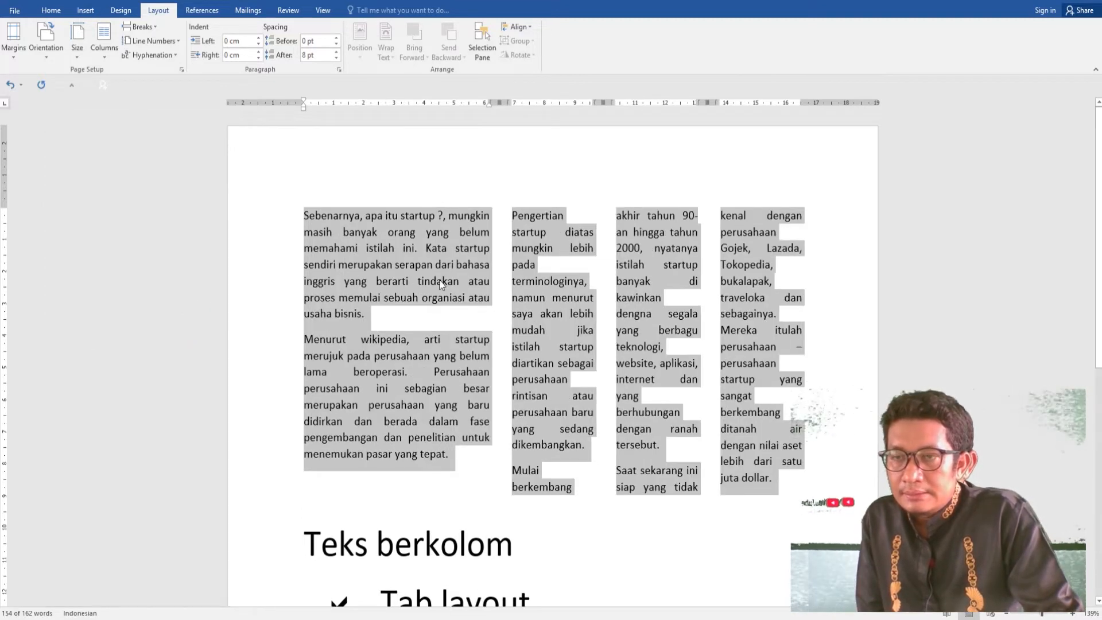
Step: Set the number of columns of the selected paragraphs to 5
{"action": "left_click", "coordinate": [98, 57]}
{"action": "left_click", "coordinate": [115, 205]}
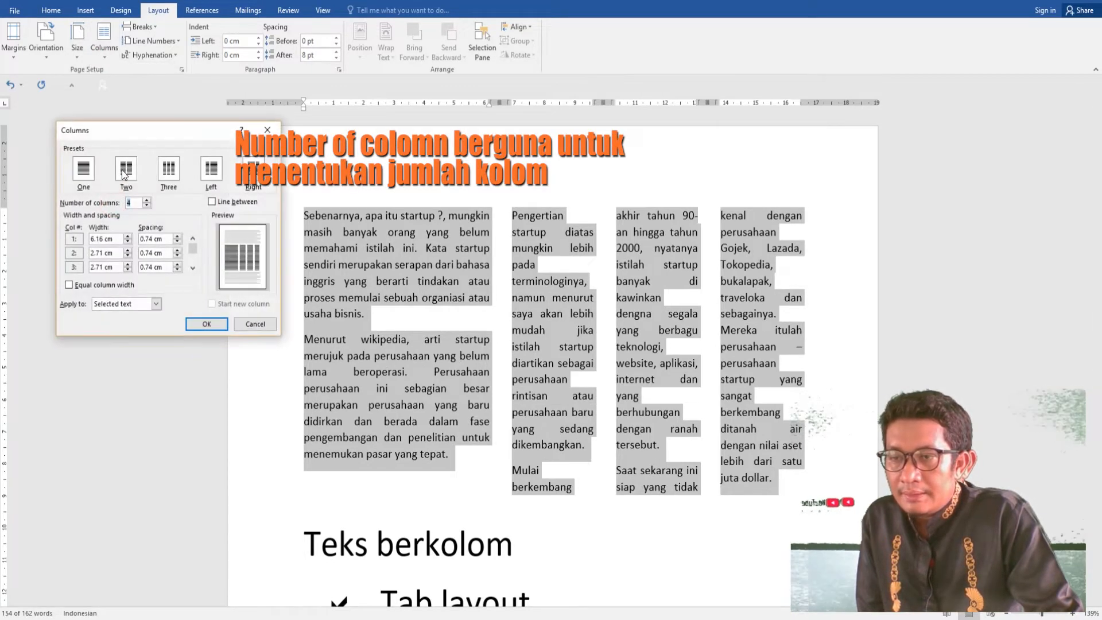
{"action": "type", "text": "5"}
{"action": "key", "text": "Return"}
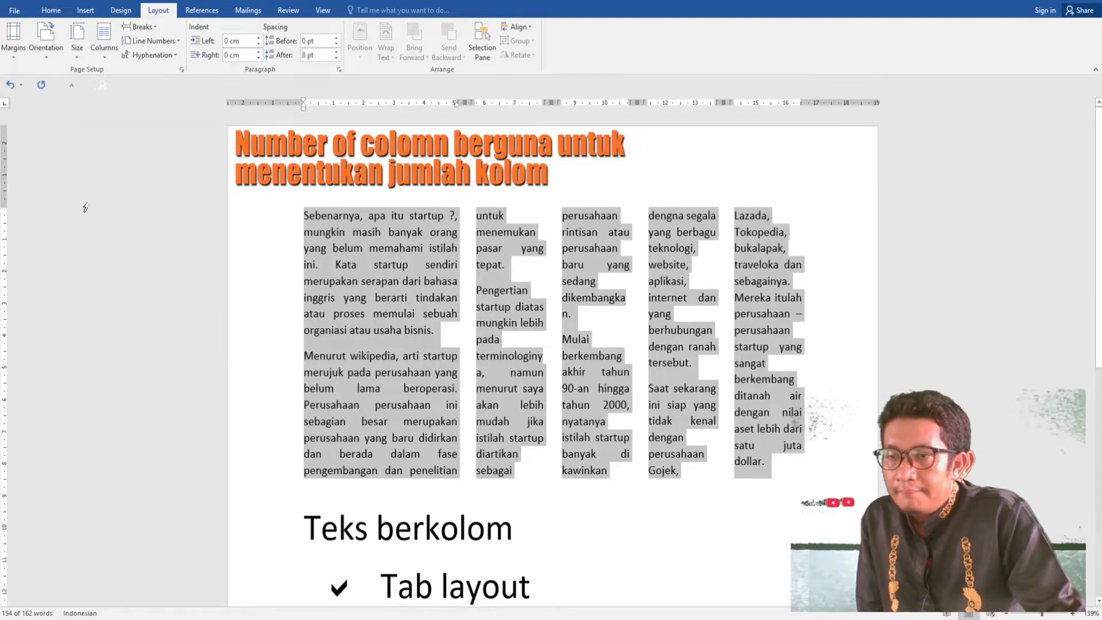
Step: Turn on equal column width for the selected five-column text
{"action": "left_click", "coordinate": [100, 57]}
{"action": "left_click", "coordinate": [115, 206]}
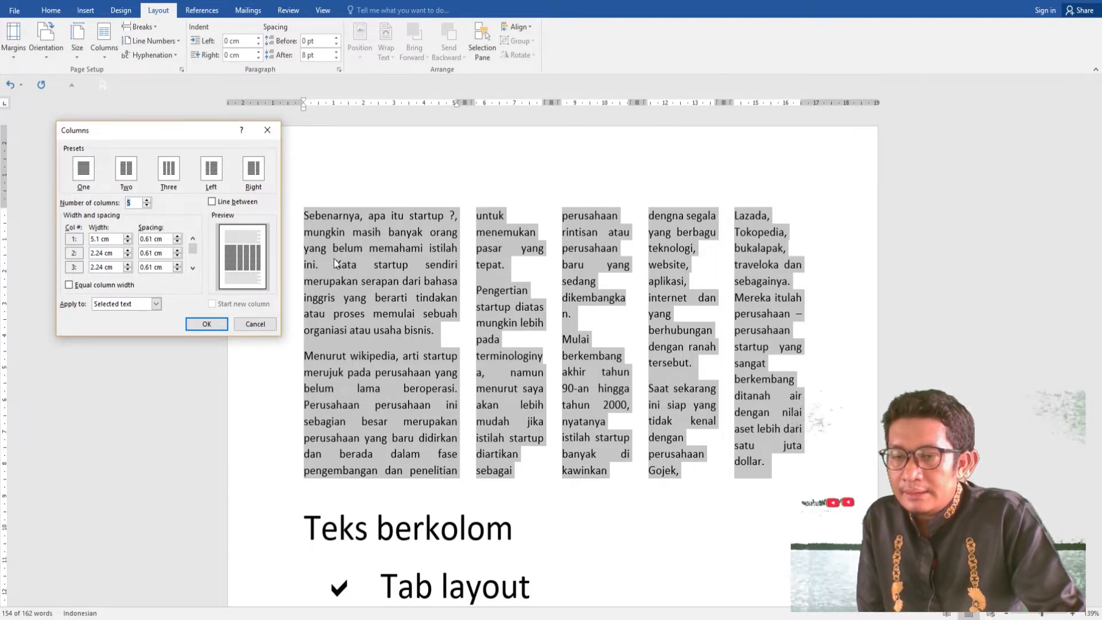
{"action": "left_click", "coordinate": [104, 288]}
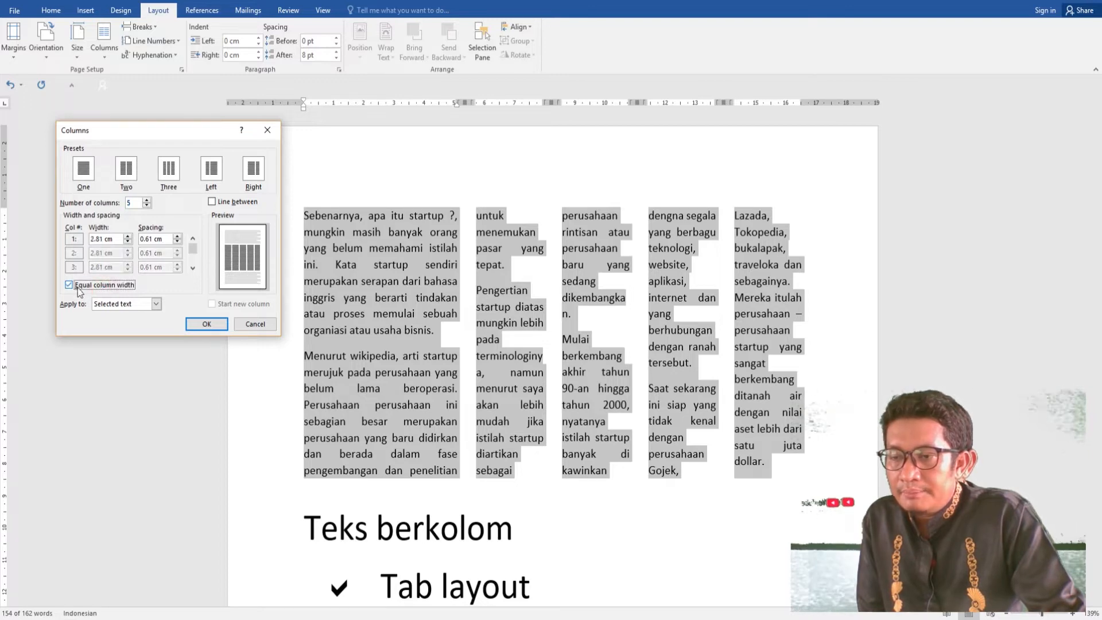
{"action": "left_click", "coordinate": [205, 323]}
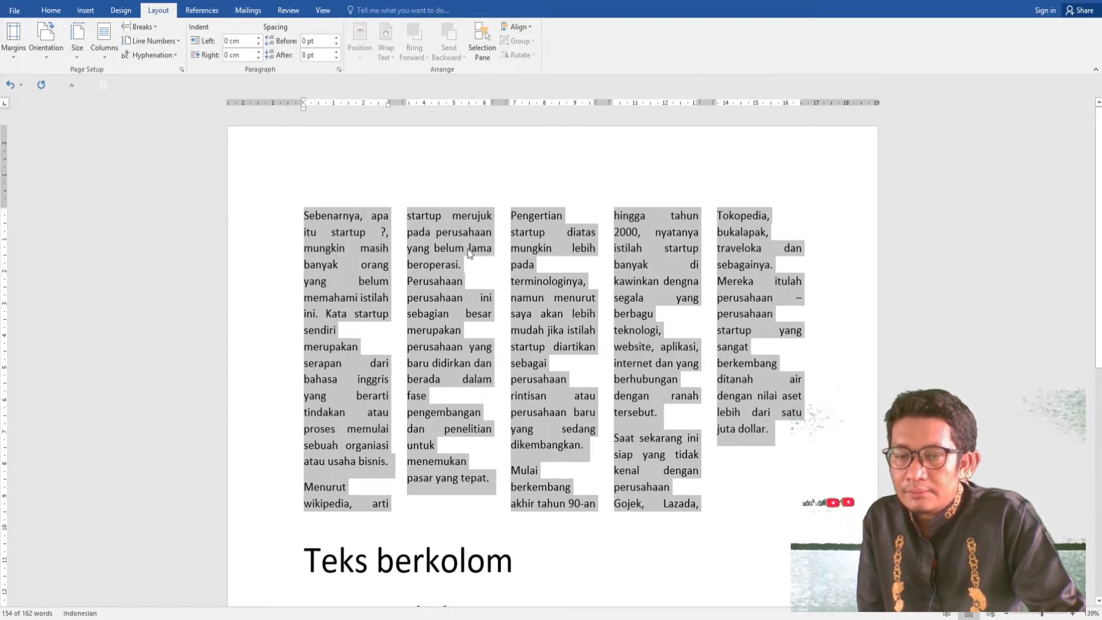
Step: Format the selected paragraphs in two columns, then switch them to the Three preset
{"action": "left_click", "coordinate": [105, 50]}
{"action": "left_click", "coordinate": [111, 103]}
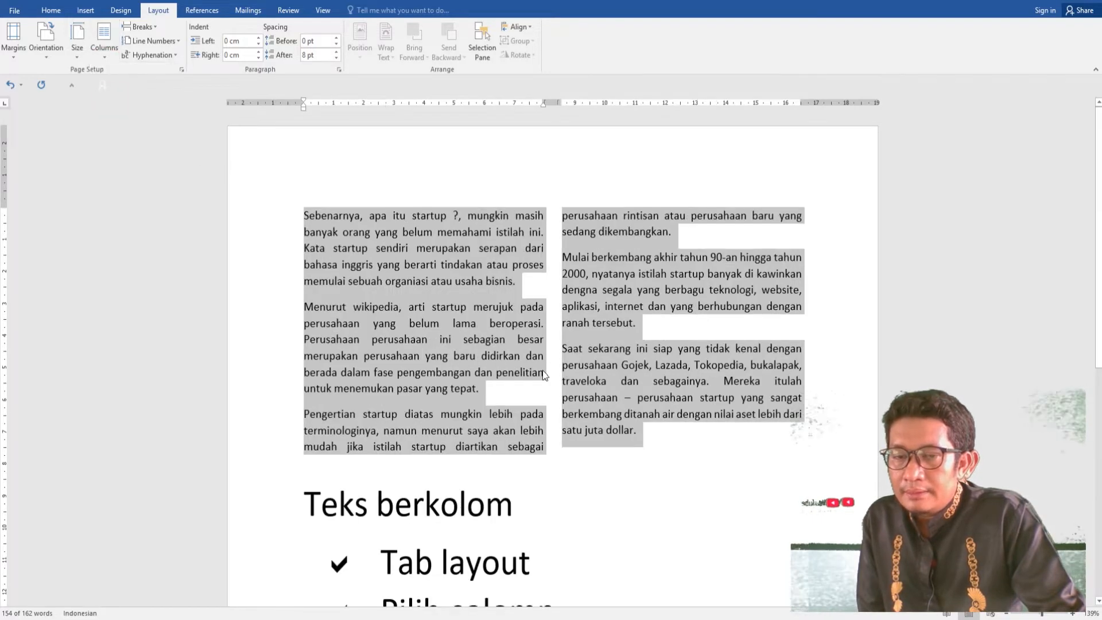
{"action": "left_click", "coordinate": [104, 55]}
{"action": "left_click", "coordinate": [112, 126]}
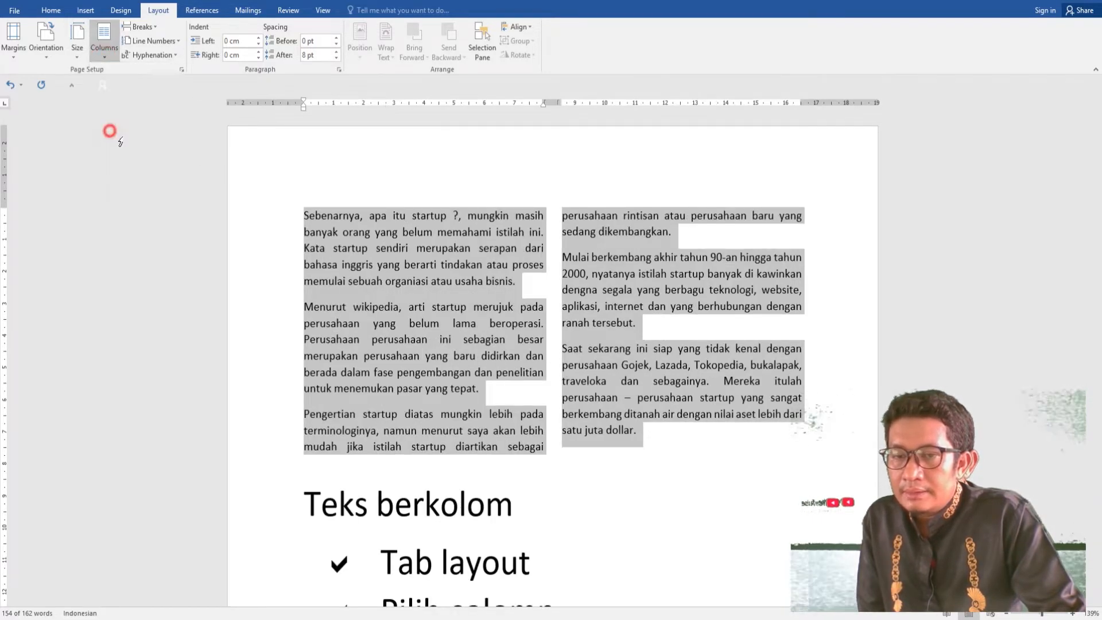
Step: Set the number of columns of the selected paragraphs to 4, keeping equal column width
{"action": "left_click", "coordinate": [98, 57]}
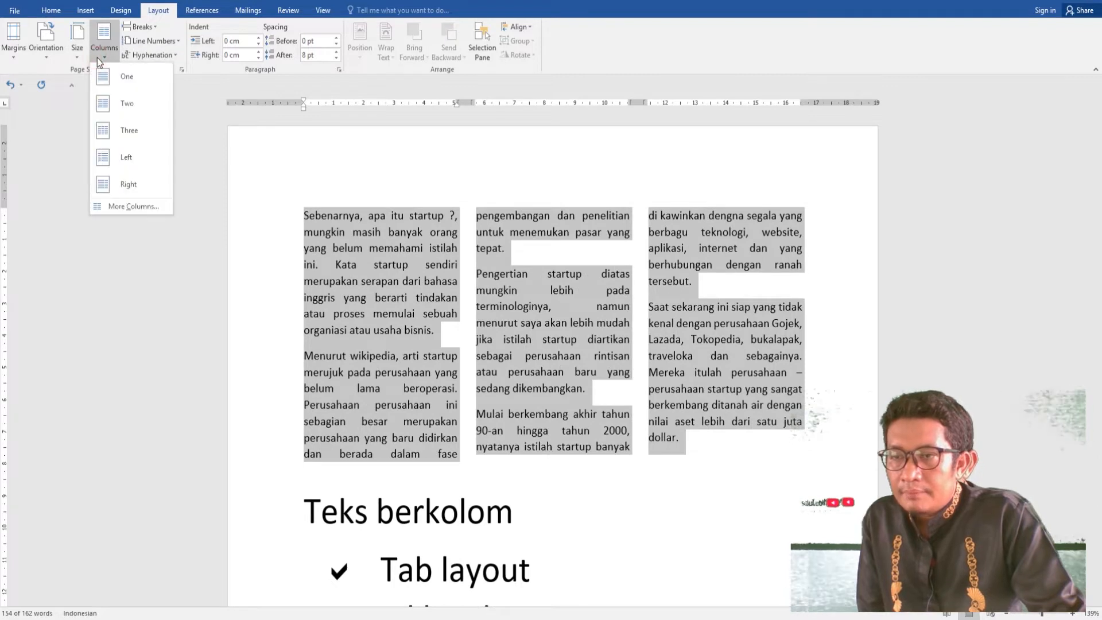
{"action": "left_click", "coordinate": [131, 207]}
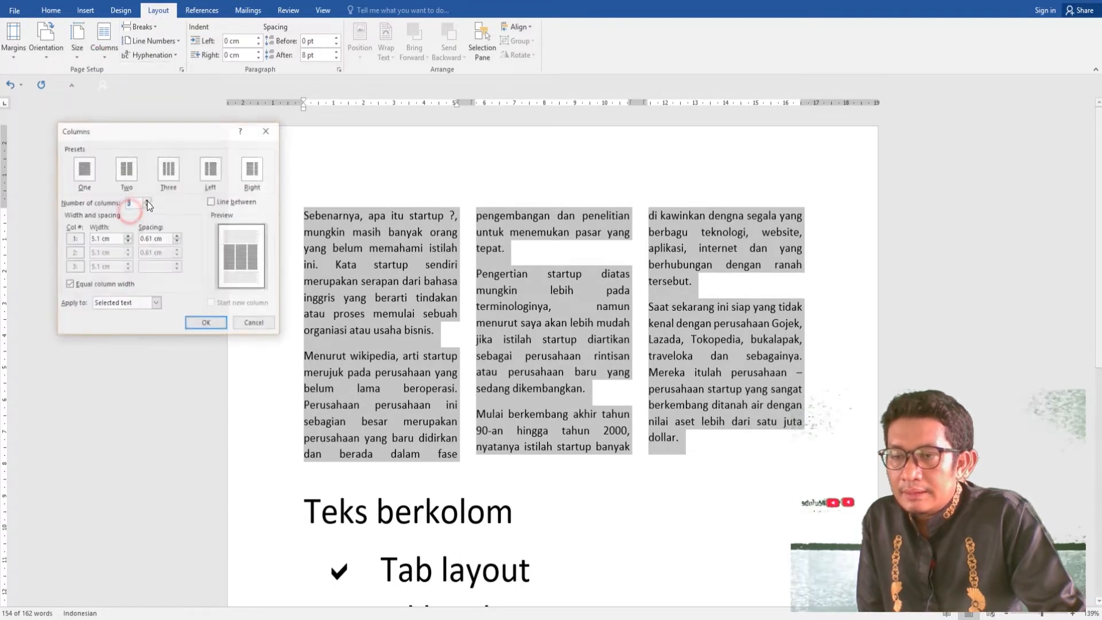
{"action": "left_click", "coordinate": [140, 201]}
{"action": "left_click_drag", "start_coordinate": [140, 201], "coordinate": [74, 205]}
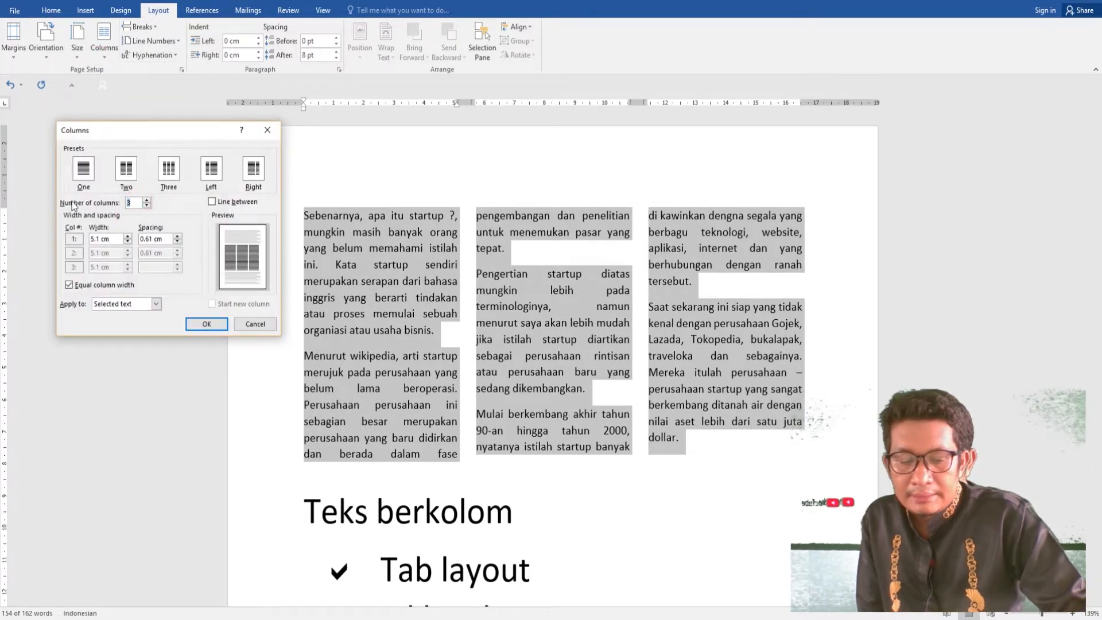
{"action": "type", "text": "4"}
{"action": "left_click", "coordinate": [208, 323]}
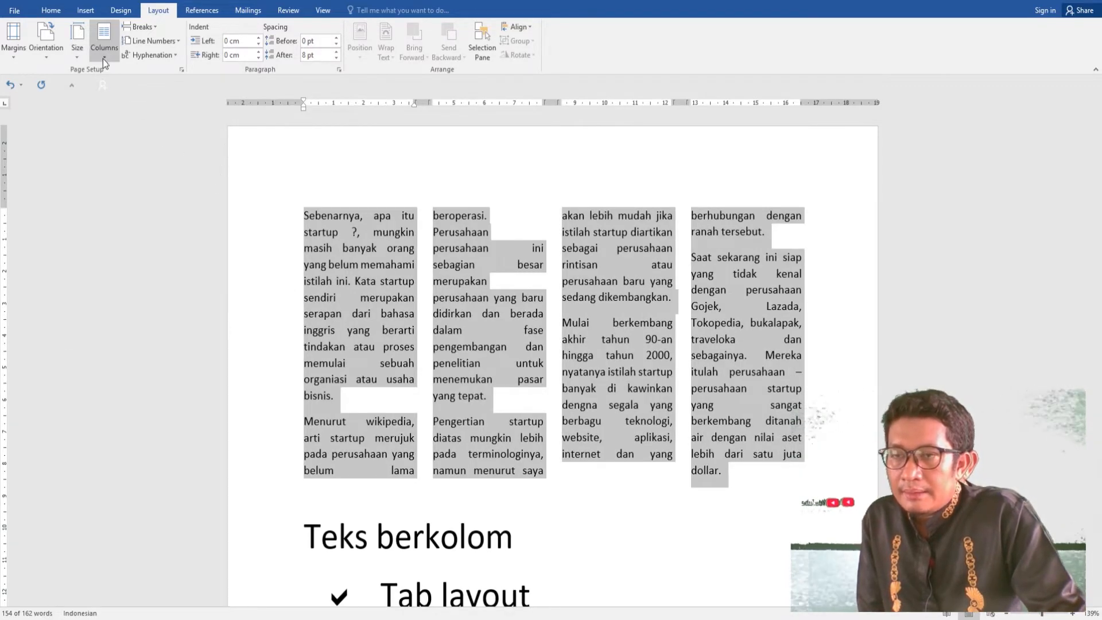
Step: Apply the Two column preset to the selected paragraphs with a column spacing of 1.5 cm
{"action": "left_click", "coordinate": [102, 58]}
{"action": "left_click", "coordinate": [123, 208]}
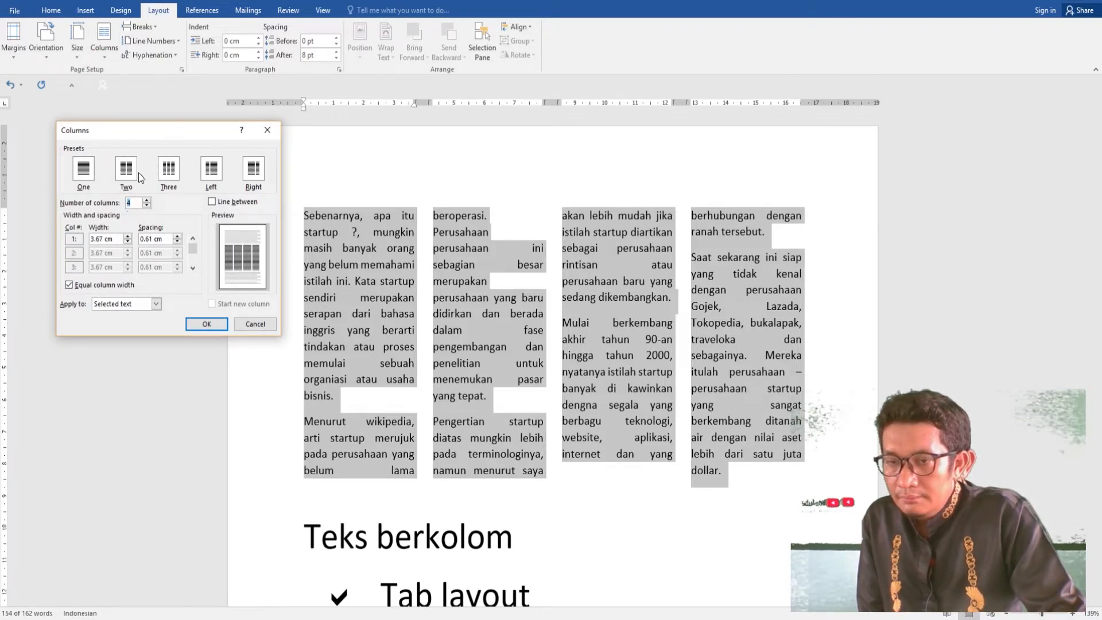
{"action": "left_click", "coordinate": [126, 181]}
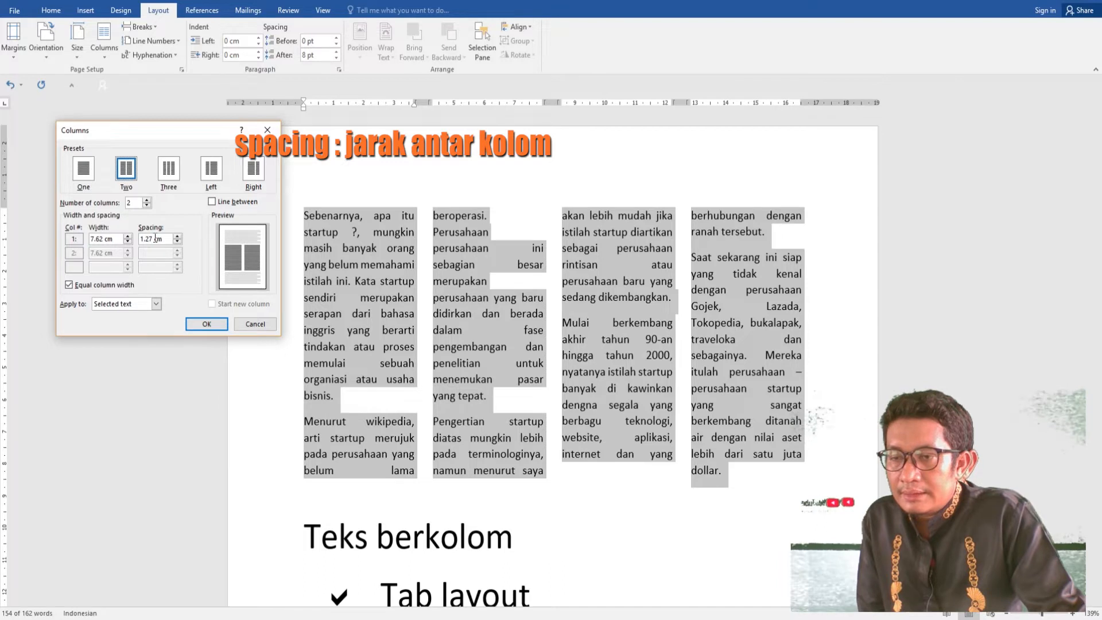
{"action": "key", "text": "BackSpace"}
{"action": "key", "text": "BackSpace"}
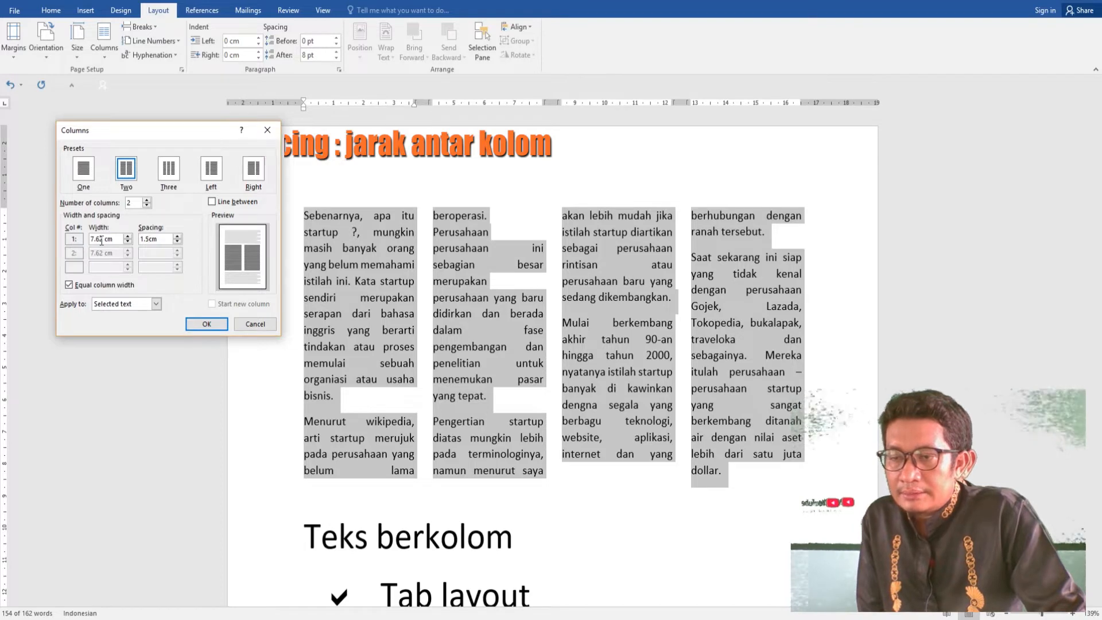
{"action": "left_click", "coordinate": [227, 322]}
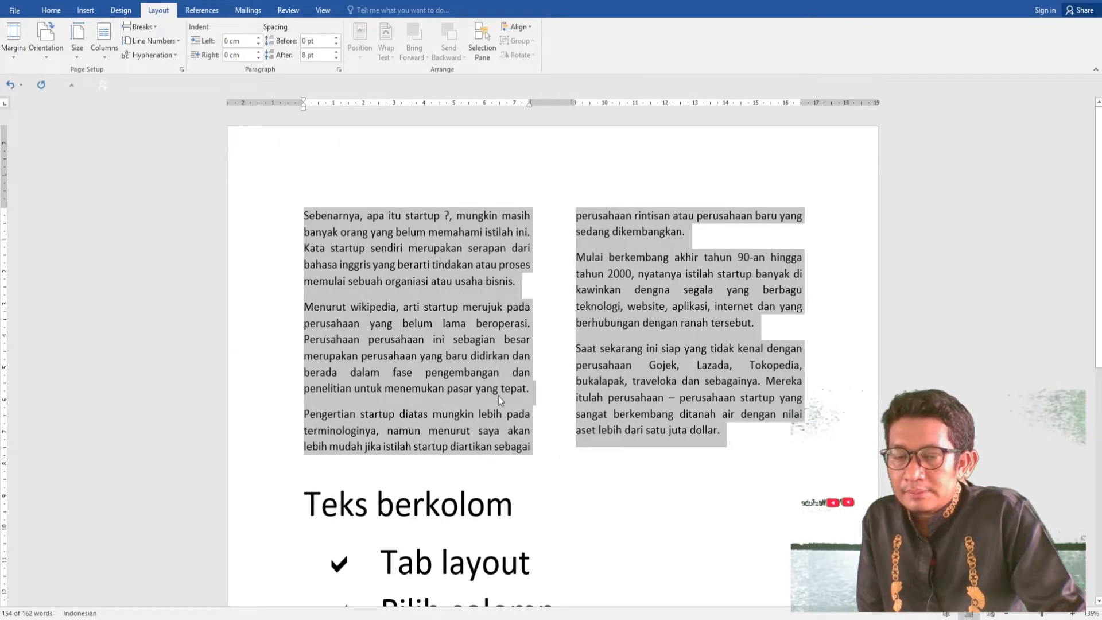
Step: Add a dividing line between the two columns of the selected paragraphs
{"action": "left_click", "coordinate": [105, 59]}
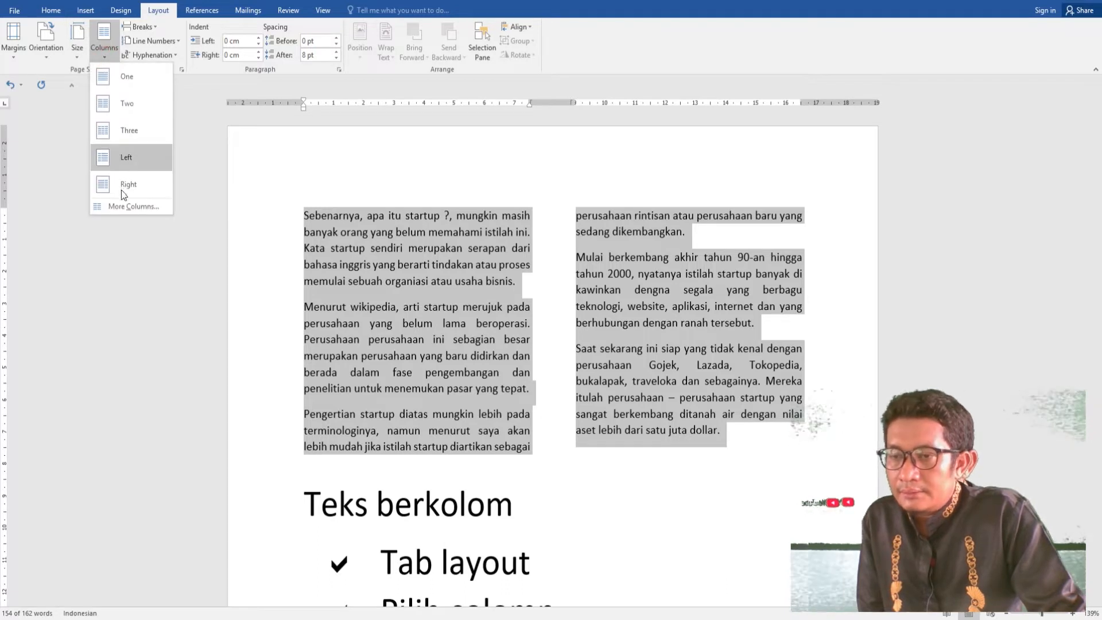
{"action": "left_click", "coordinate": [121, 207]}
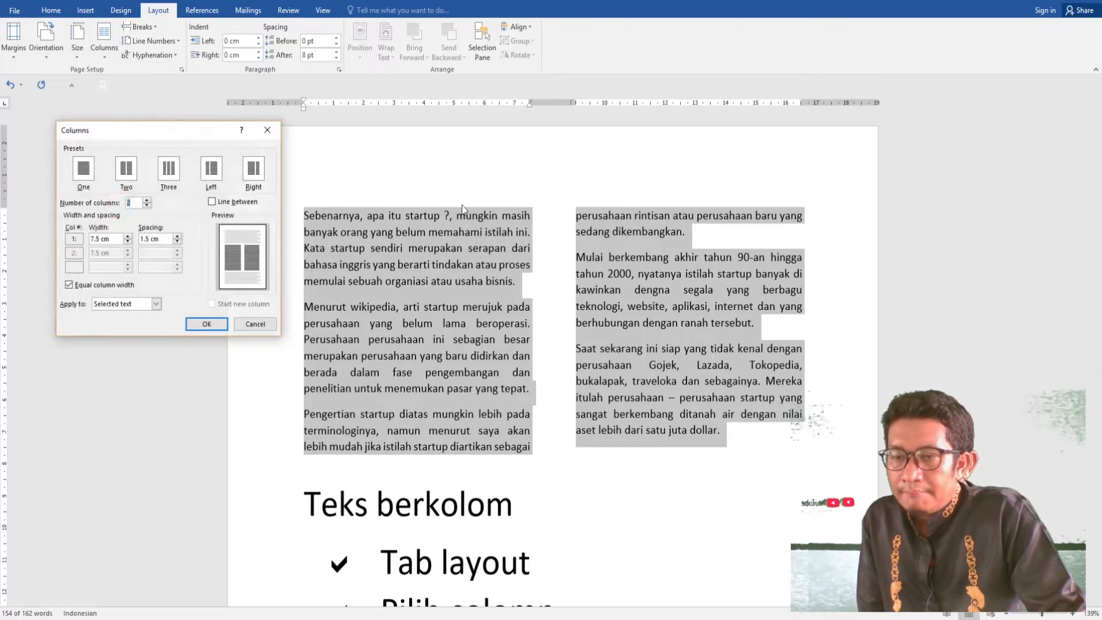
{"action": "left_click", "coordinate": [216, 203]}
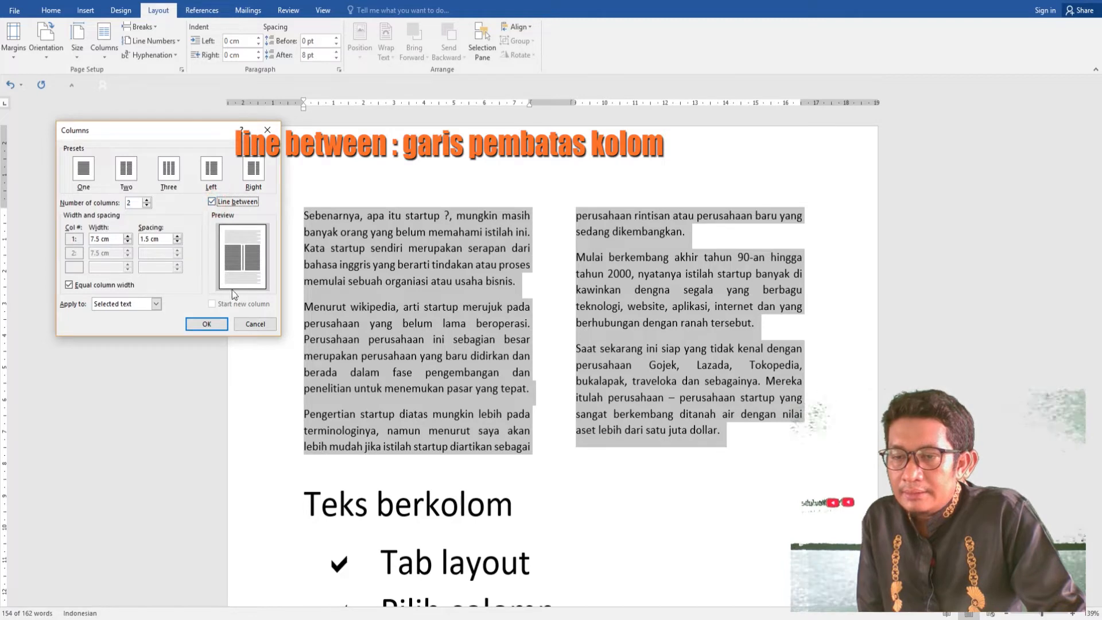
{"action": "left_click", "coordinate": [218, 325]}
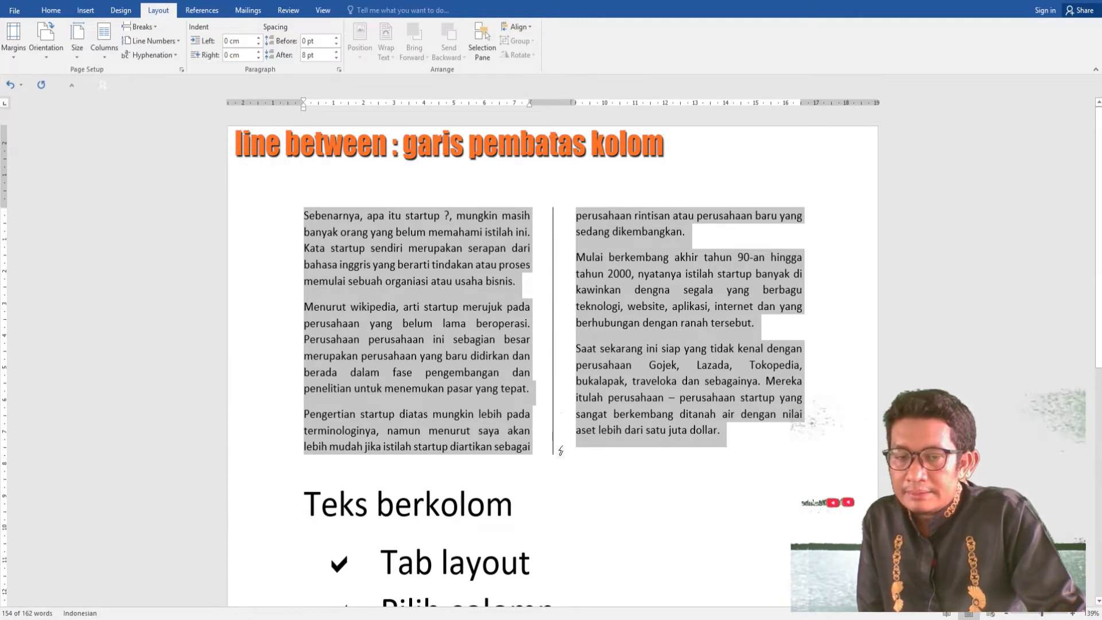
Step: Apply the two-column settings with the line between to the whole document
{"action": "left_click", "coordinate": [101, 52]}
{"action": "left_click", "coordinate": [127, 205]}
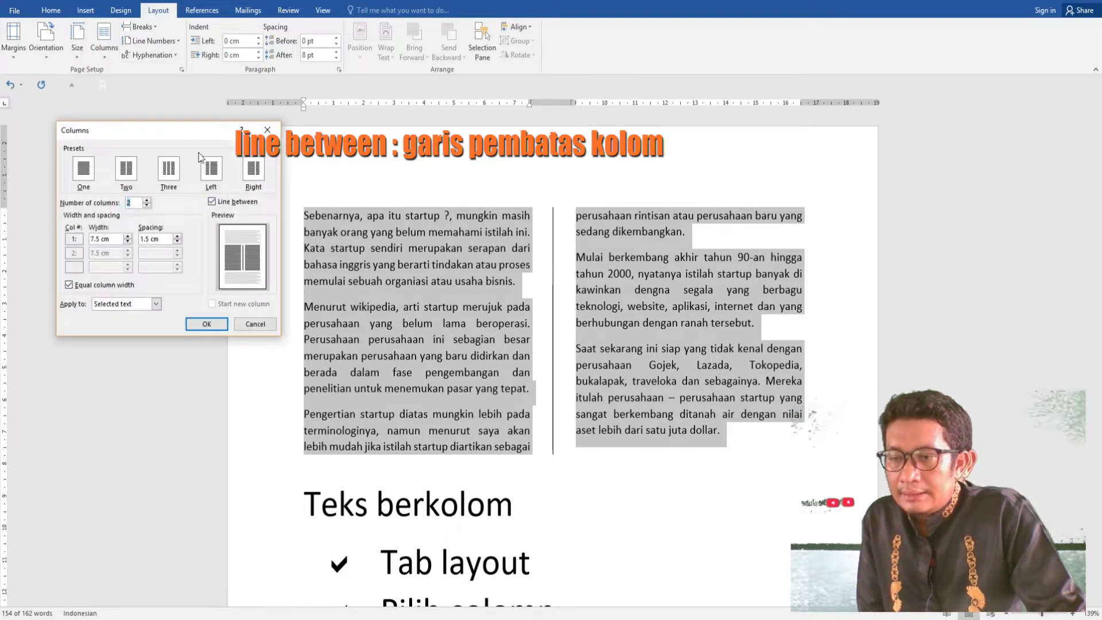
{"action": "left_click", "coordinate": [120, 304]}
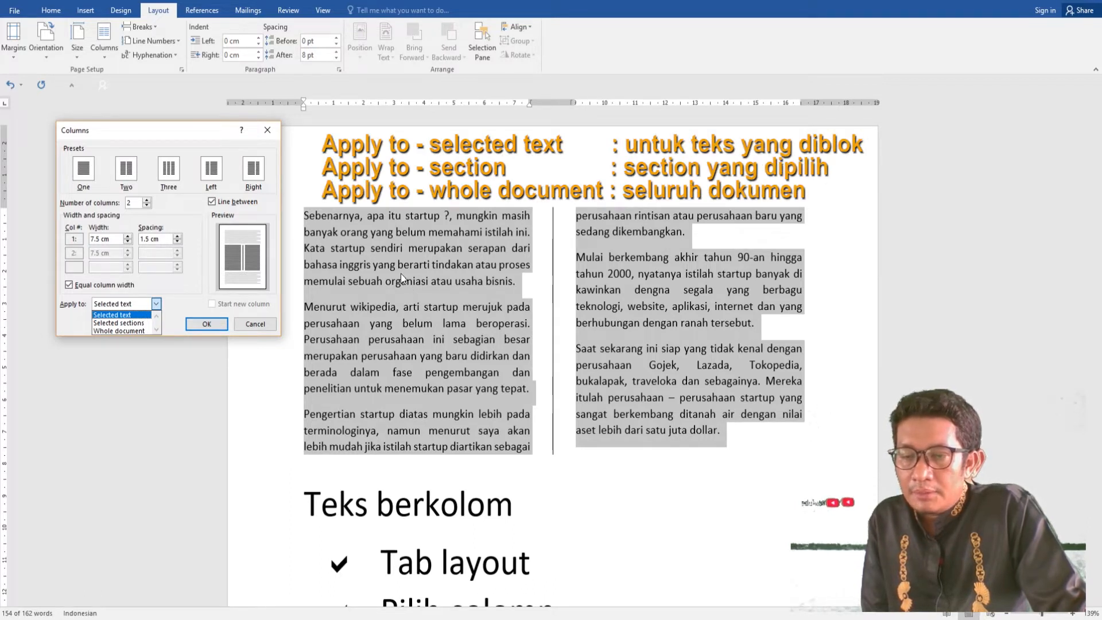
{"action": "left_click", "coordinate": [130, 314]}
{"action": "left_click", "coordinate": [129, 304]}
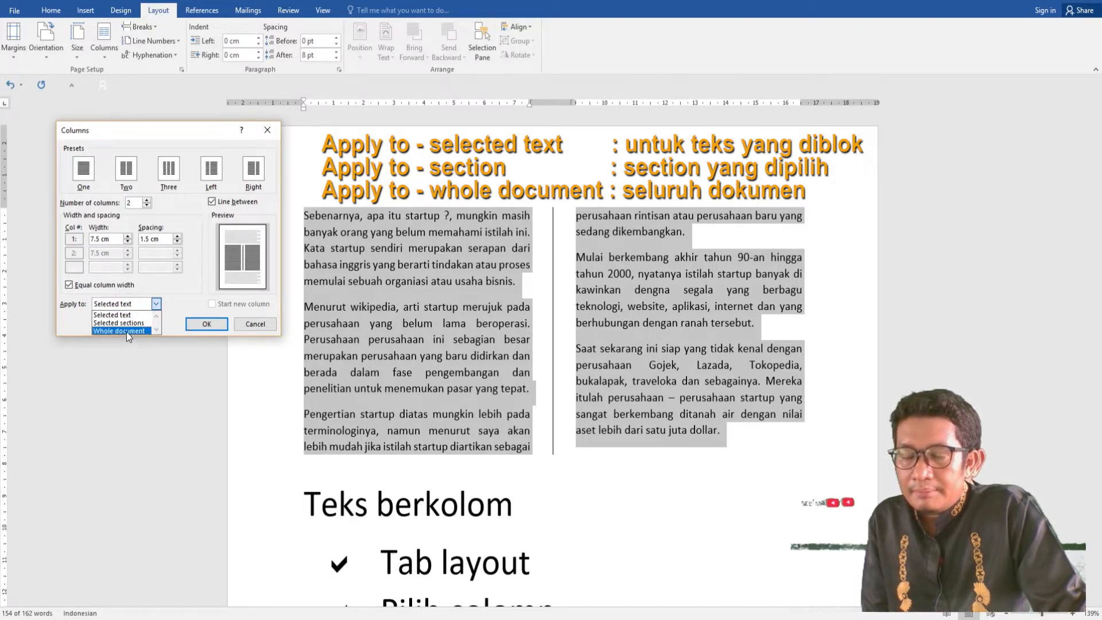
{"action": "left_click", "coordinate": [127, 332]}
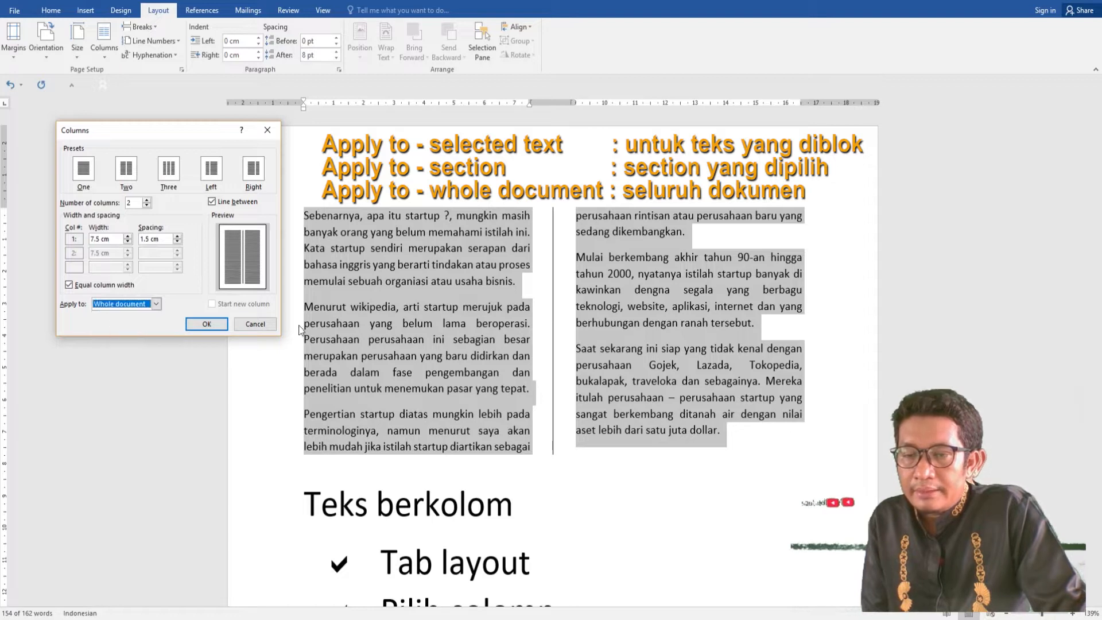
{"action": "left_click", "coordinate": [202, 325]}
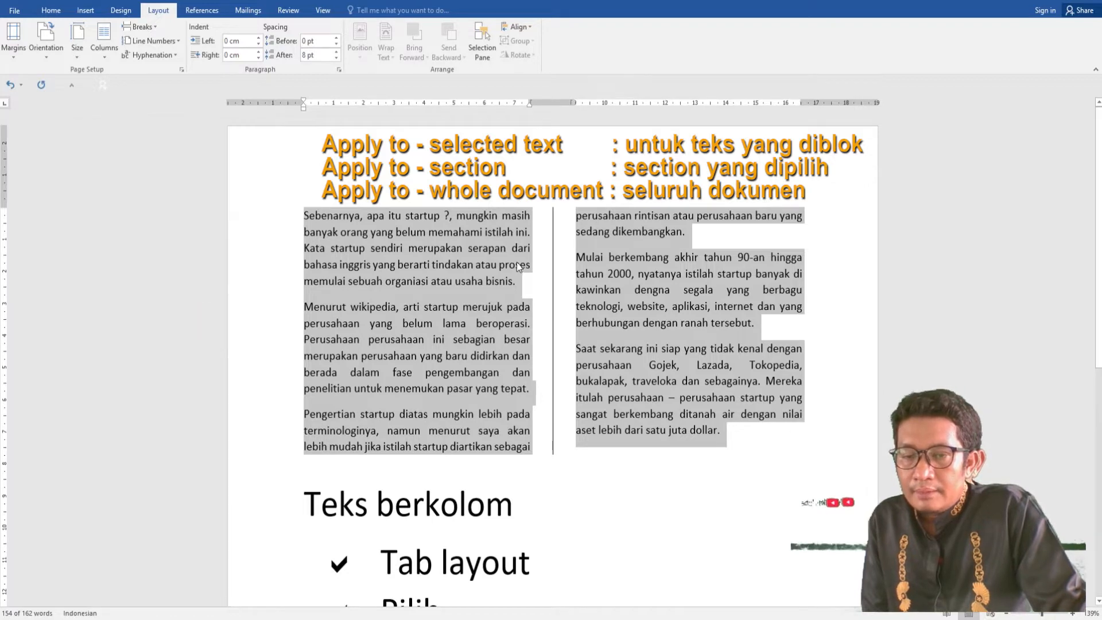
{"action": "left_click", "coordinate": [104, 48]}
{"action": "left_click", "coordinate": [119, 215]}
{"action": "left_click", "coordinate": [106, 56]}
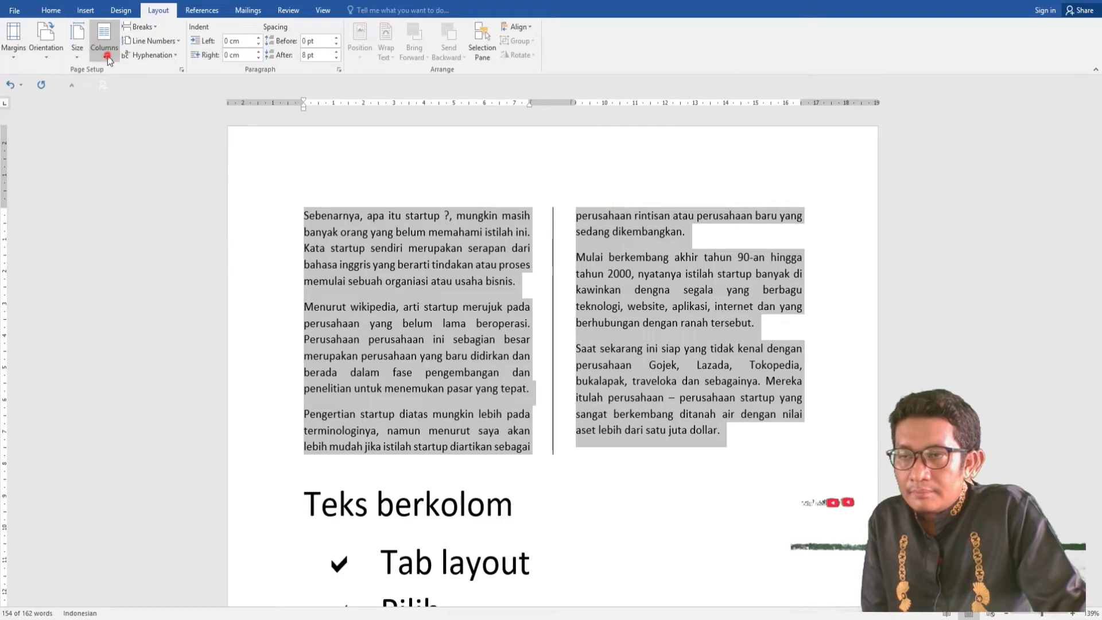
{"action": "left_click", "coordinate": [133, 206]}
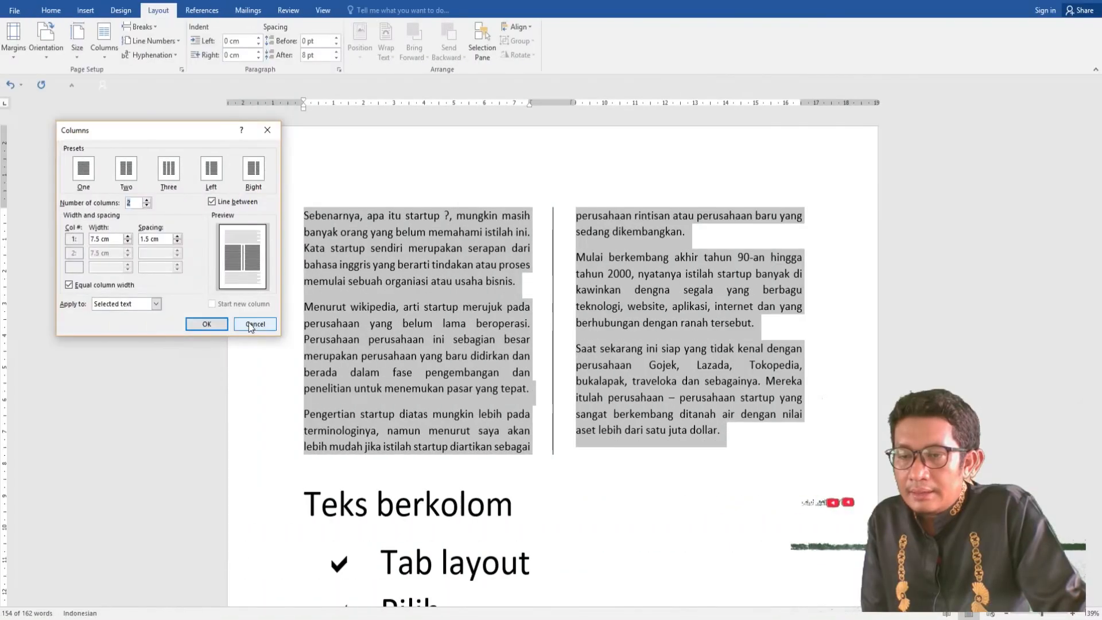
{"action": "left_click", "coordinate": [251, 325]}
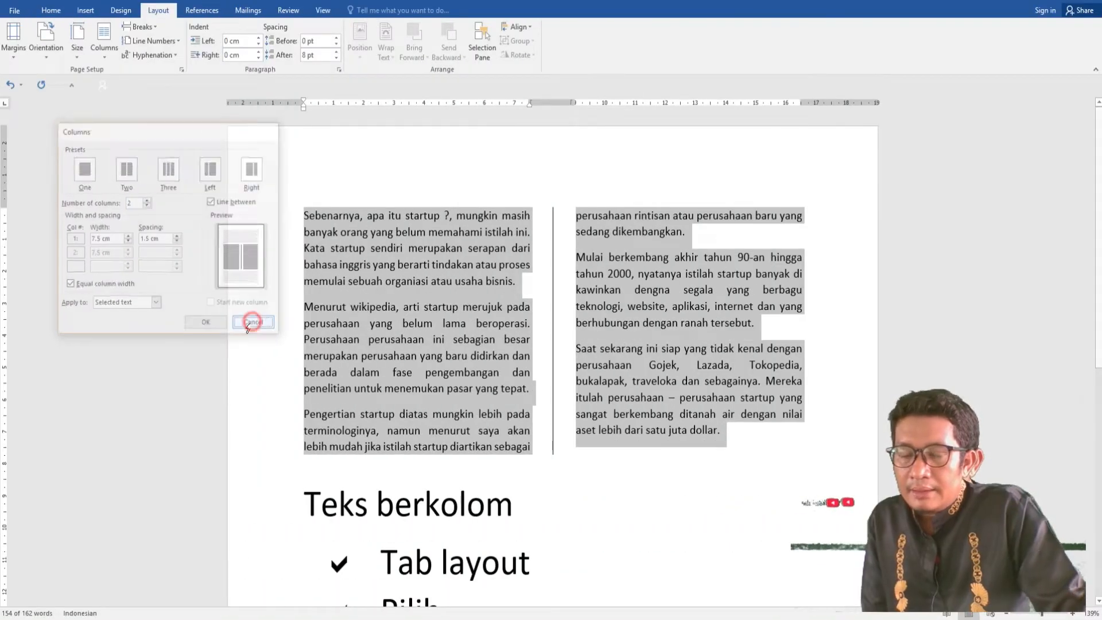
Step: Insert blank lines after the last body paragraph until all the startup text sits in the first column
{"action": "left_click", "coordinate": [633, 395]}
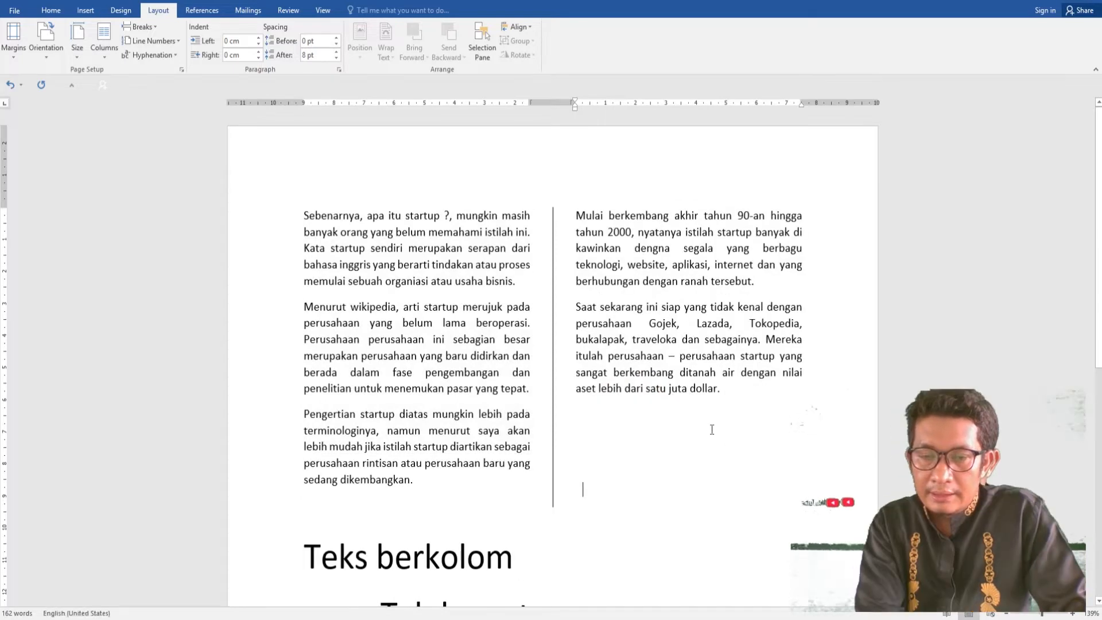
{"action": "key", "text": "Return"}
{"action": "key", "text": "Return"}
{"action": "key", "text": "Return"}
{"action": "key", "text": "Return"}
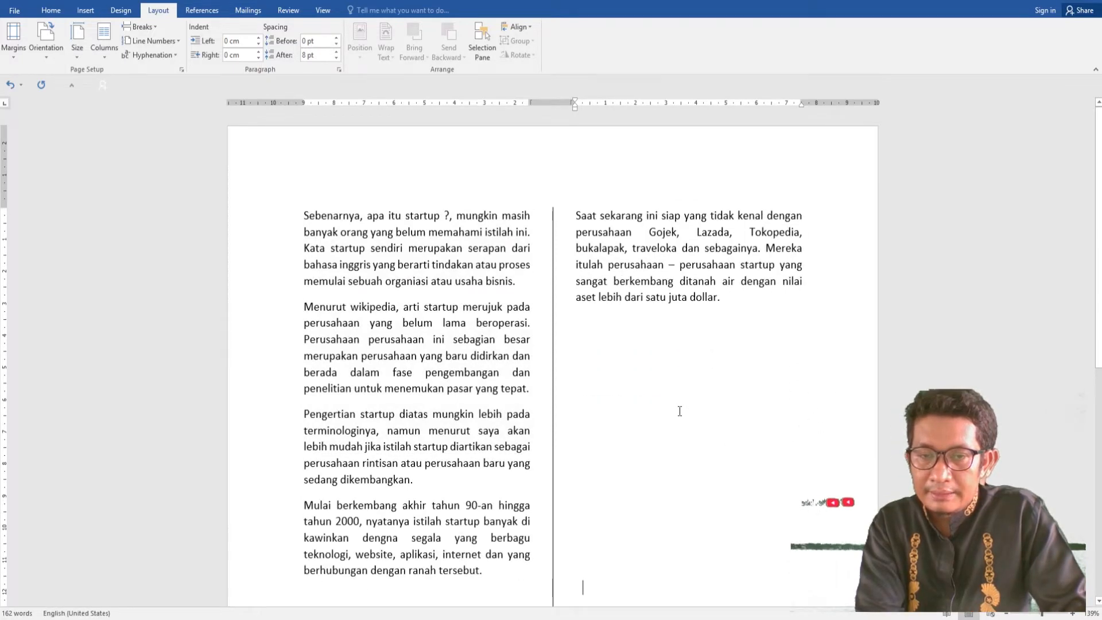
{"action": "key", "text": "Return"}
{"action": "key", "text": "Return"}
{"action": "key", "text": "Return"}
{"action": "key", "text": "Return"}
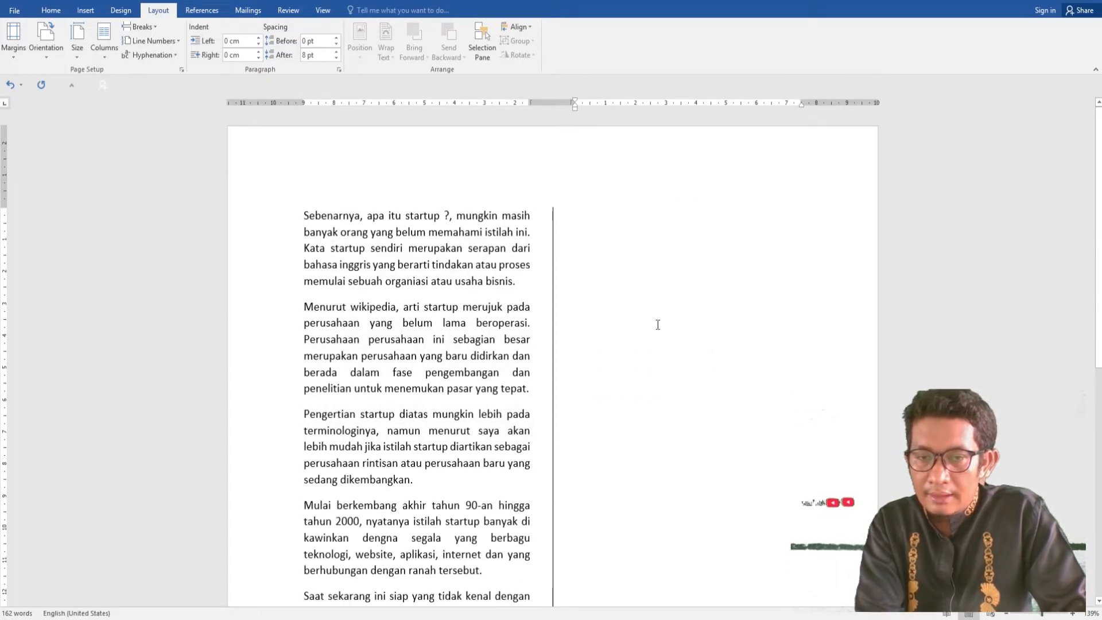
Step: Examine how the startup paragraphs are distributed between the two columns
{"action": "scroll", "coordinate": [479, 399], "scroll_direction": "down", "scroll_amount": 5}
{"action": "scroll", "coordinate": [407, 363], "scroll_direction": "up", "scroll_amount": 5}
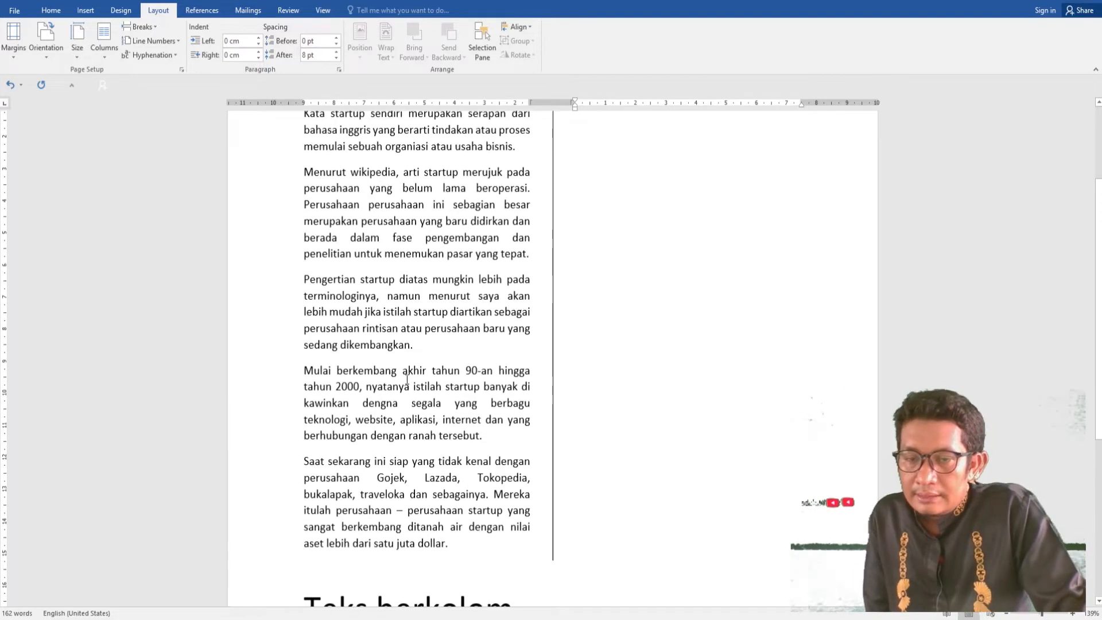
{"action": "scroll", "coordinate": [408, 363], "scroll_direction": "down", "scroll_amount": 2}
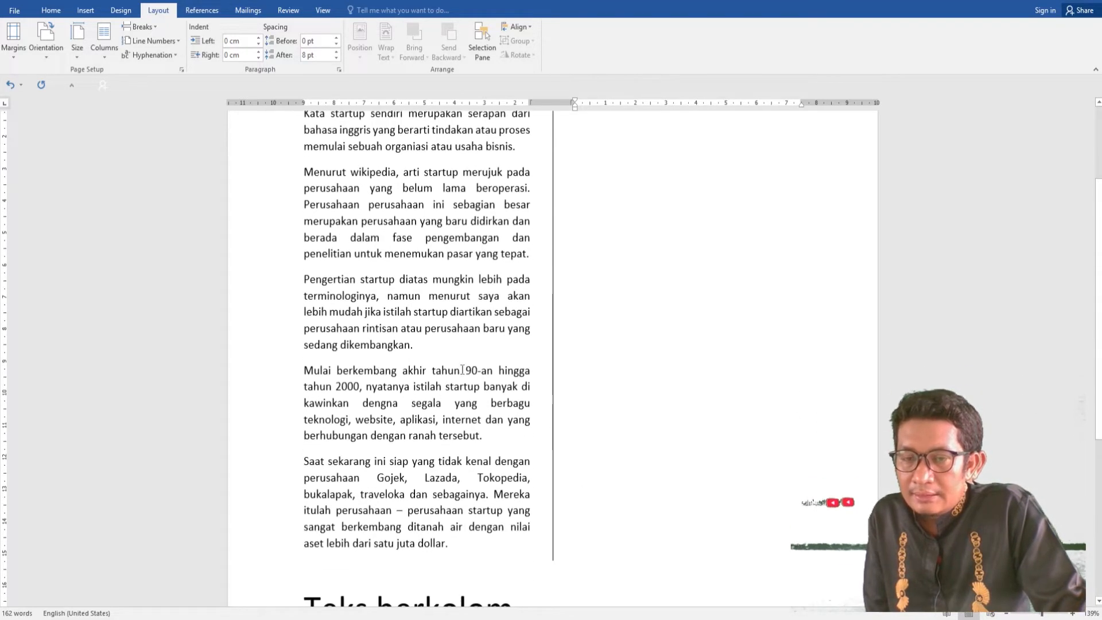
{"action": "left_click", "coordinate": [469, 329]}
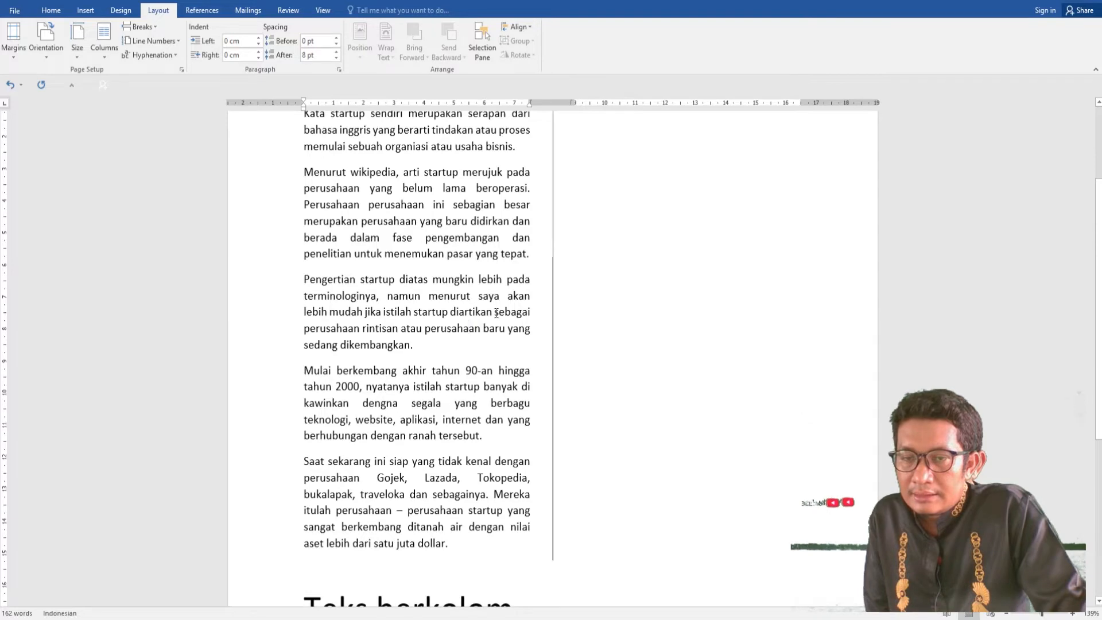
{"action": "scroll", "coordinate": [494, 299], "scroll_direction": "up", "scroll_amount": 2}
{"action": "scroll", "coordinate": [432, 256], "scroll_direction": "down", "scroll_amount": 2}
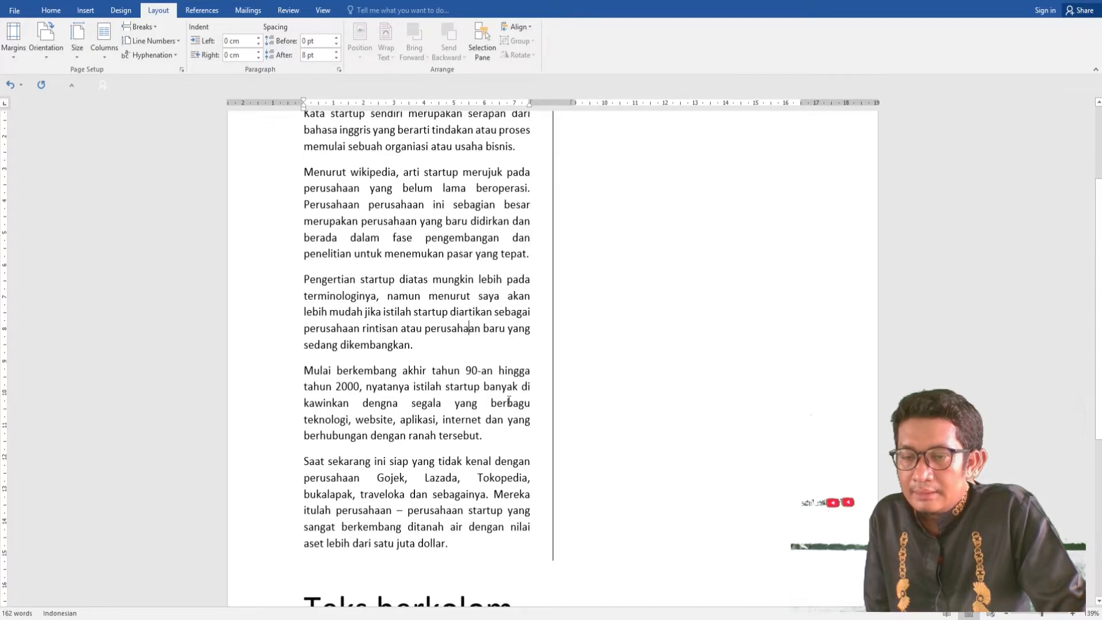
{"action": "scroll", "coordinate": [471, 394], "scroll_direction": "up", "scroll_amount": 3}
{"action": "scroll", "coordinate": [471, 394], "scroll_direction": "down", "scroll_amount": 3}
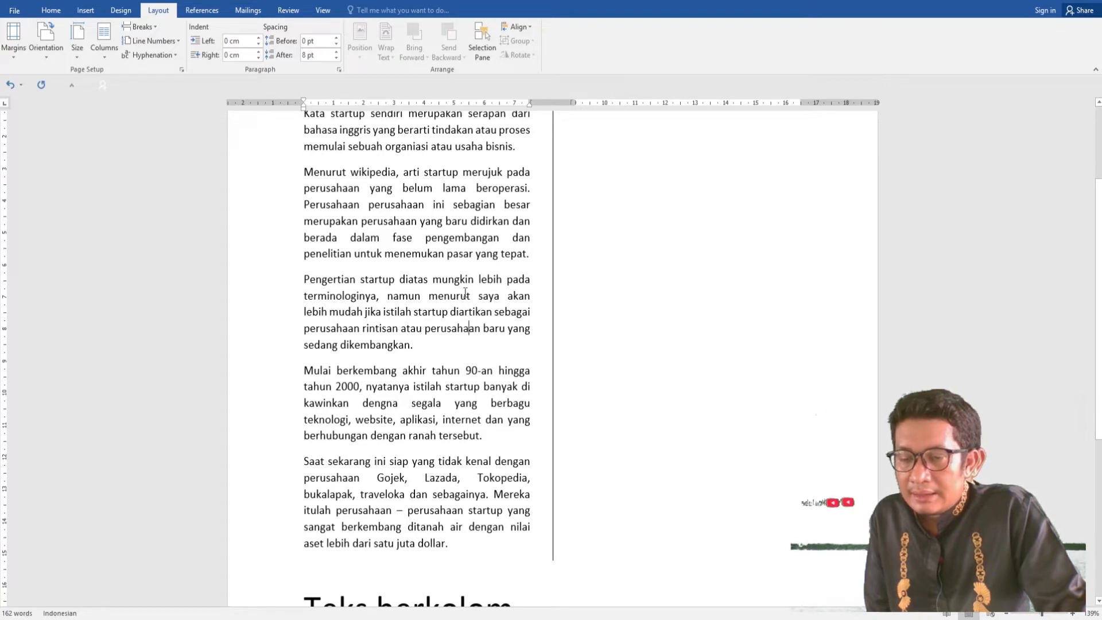
Step: Insert a column break before the paragraph starting "Mulai berkembang" so it begins in the second column
{"action": "left_click", "coordinate": [302, 370]}
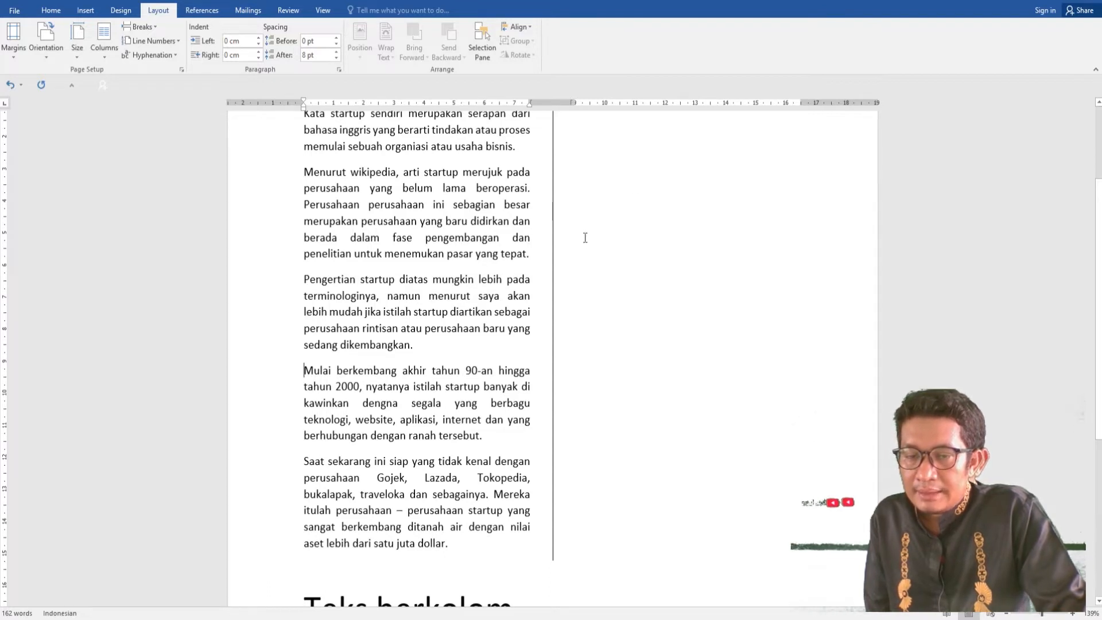
{"action": "scroll", "coordinate": [585, 238], "scroll_direction": "up", "scroll_amount": 2}
{"action": "left_click", "coordinate": [93, 15]}
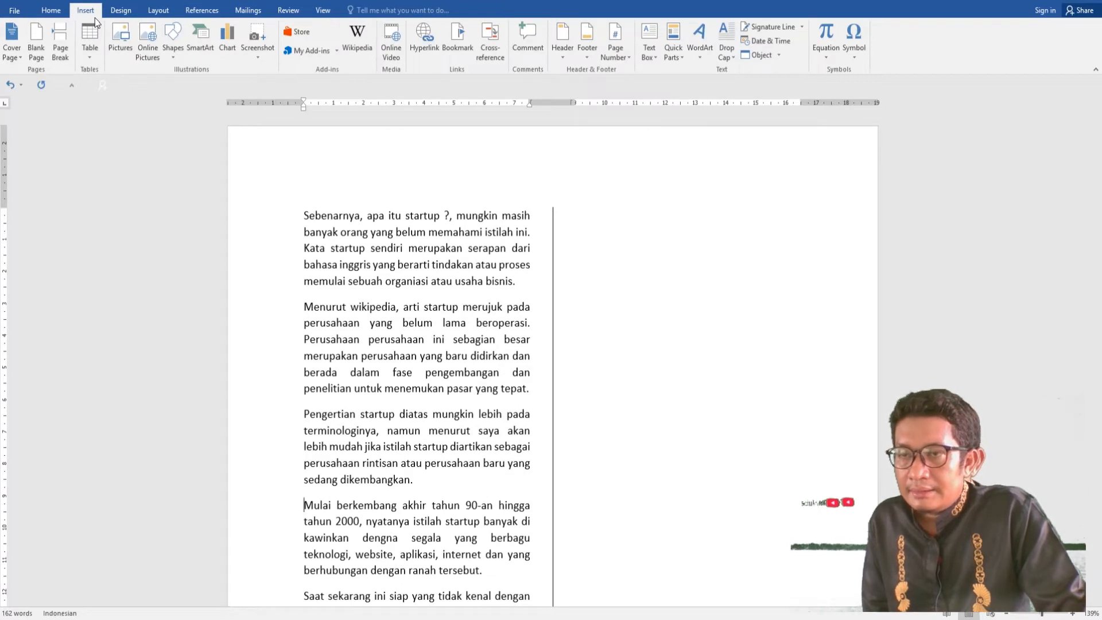
{"action": "left_click", "coordinate": [150, 13]}
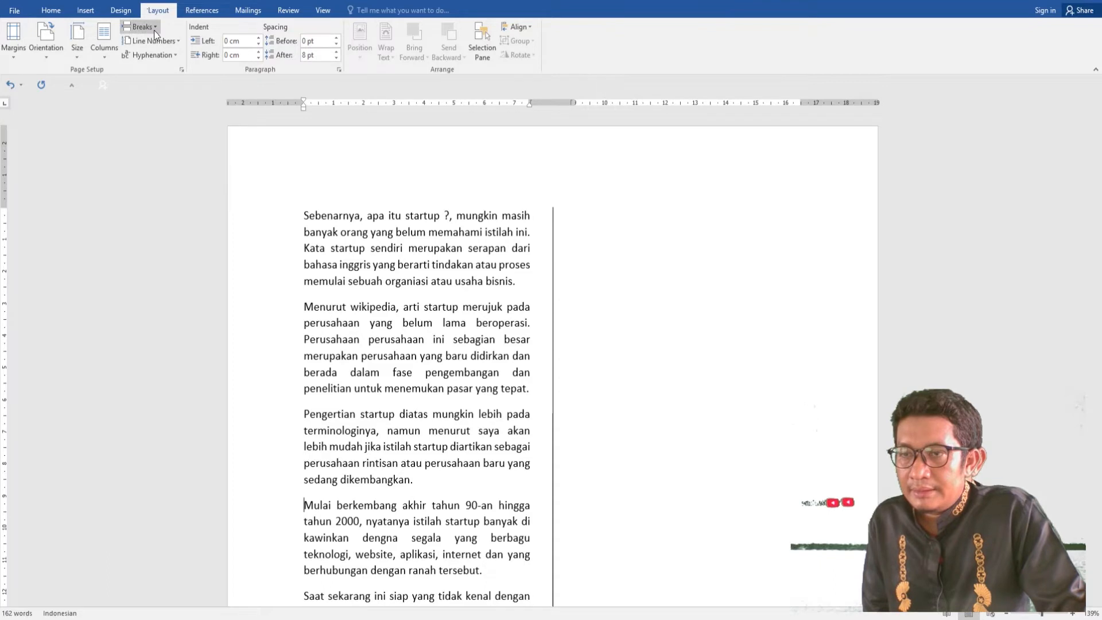
{"action": "left_click", "coordinate": [152, 28]}
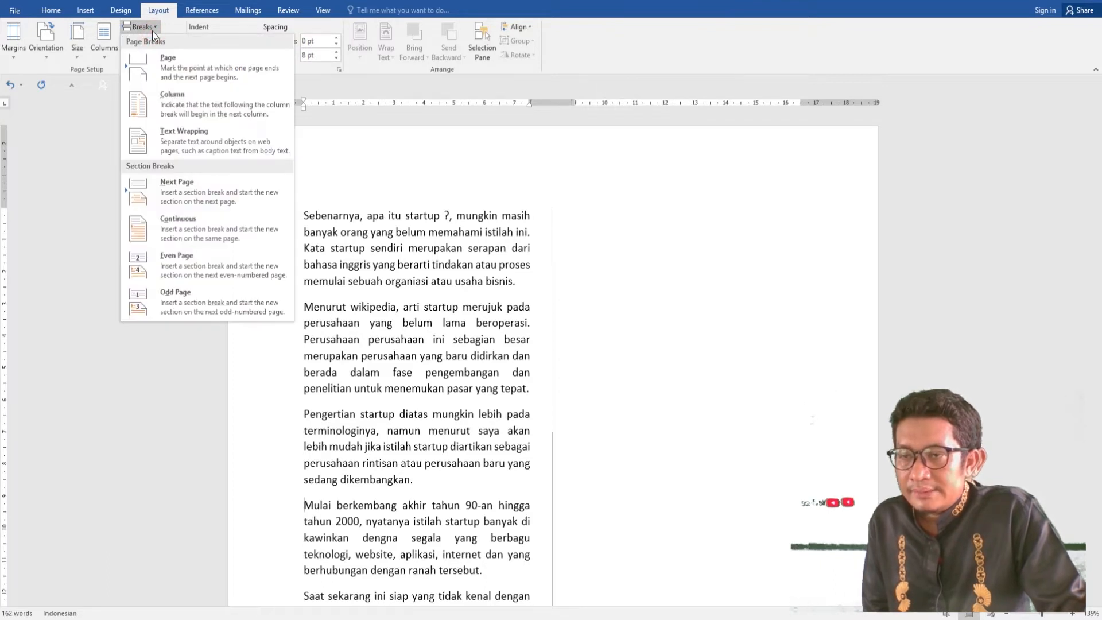
{"action": "left_click", "coordinate": [201, 118]}
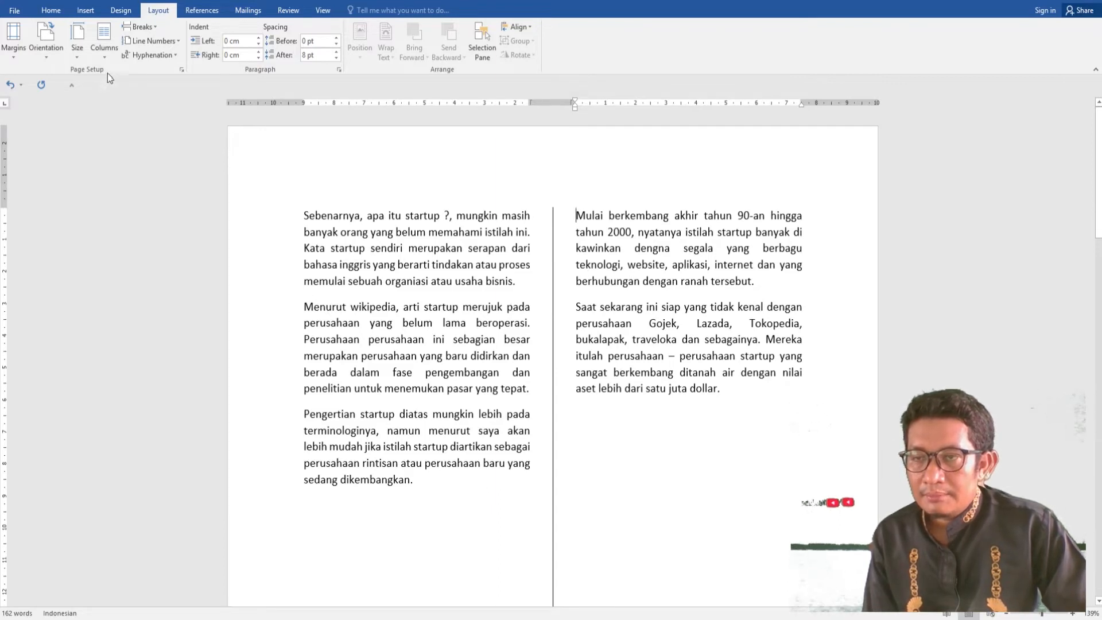
{"action": "left_click", "coordinate": [139, 28]}
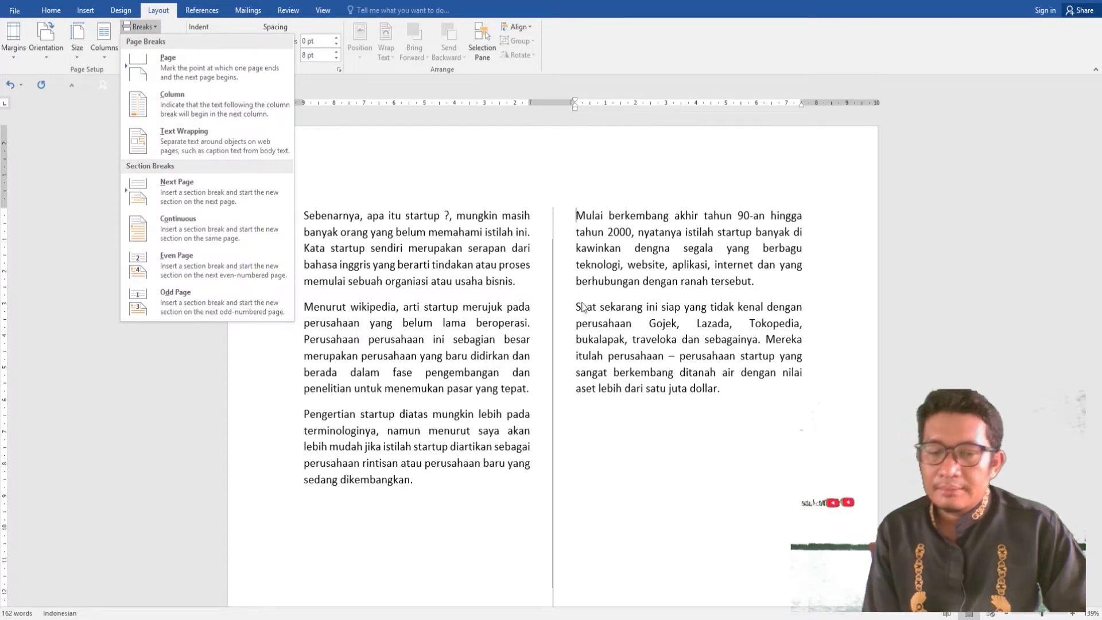
{"action": "left_click", "coordinate": [637, 418]}
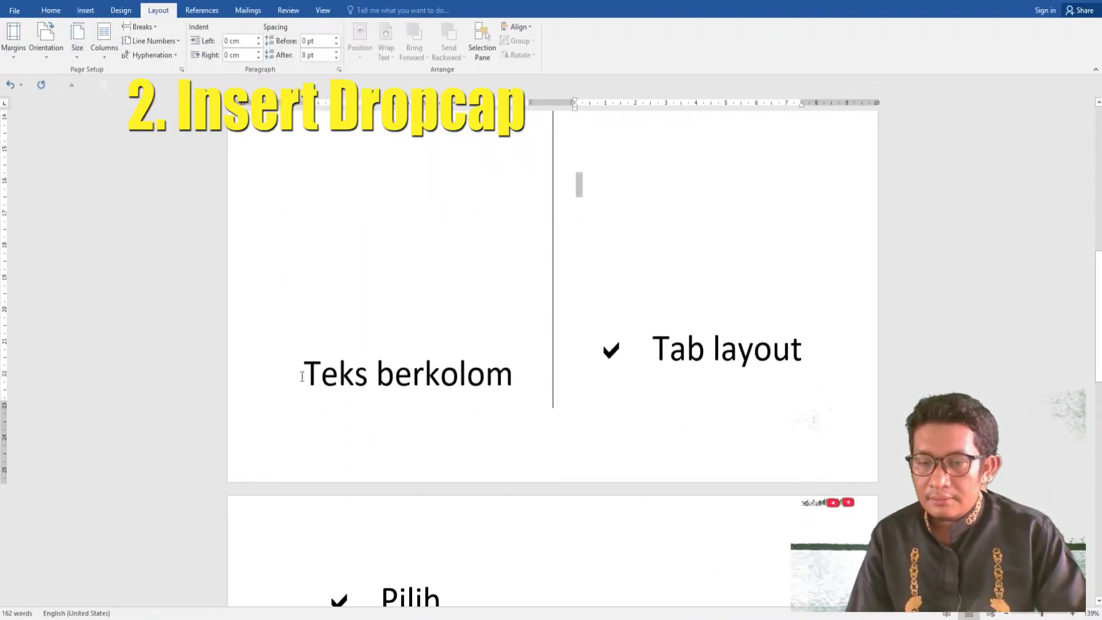
Step: Insert a page break before the "Teks berkolom" heading to start the notes on a new page
{"action": "left_click", "coordinate": [302, 377]}
{"action": "key", "text": "ctrl+Return"}
{"action": "scroll", "coordinate": [380, 423], "scroll_direction": "down", "scroll_amount": 5}
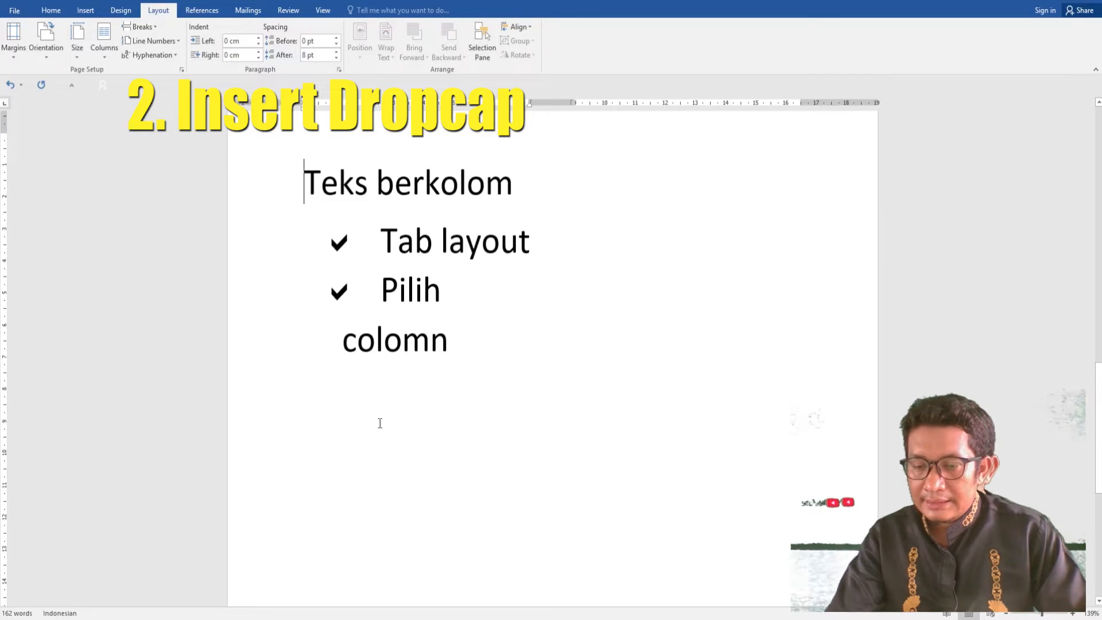
Step: Add an unindented line reading "Drop Cap" below the "colomn" line in the notes
{"action": "left_click", "coordinate": [460, 322]}
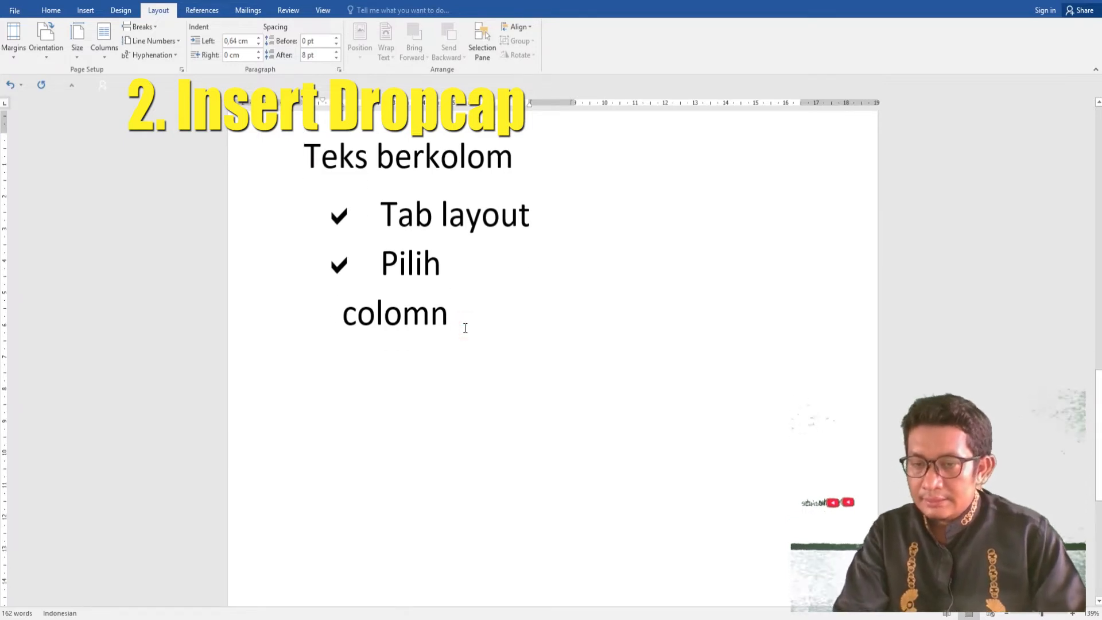
{"action": "key", "text": "Return"}
{"action": "key", "text": "BackSpace"}
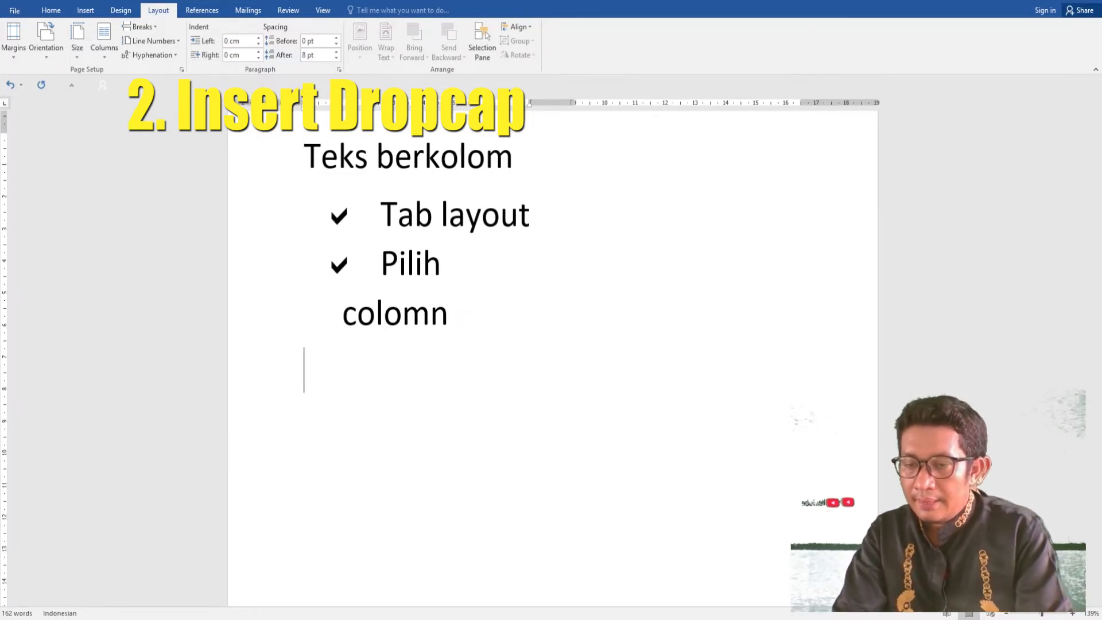
{"action": "type", "text": "drop cap"}
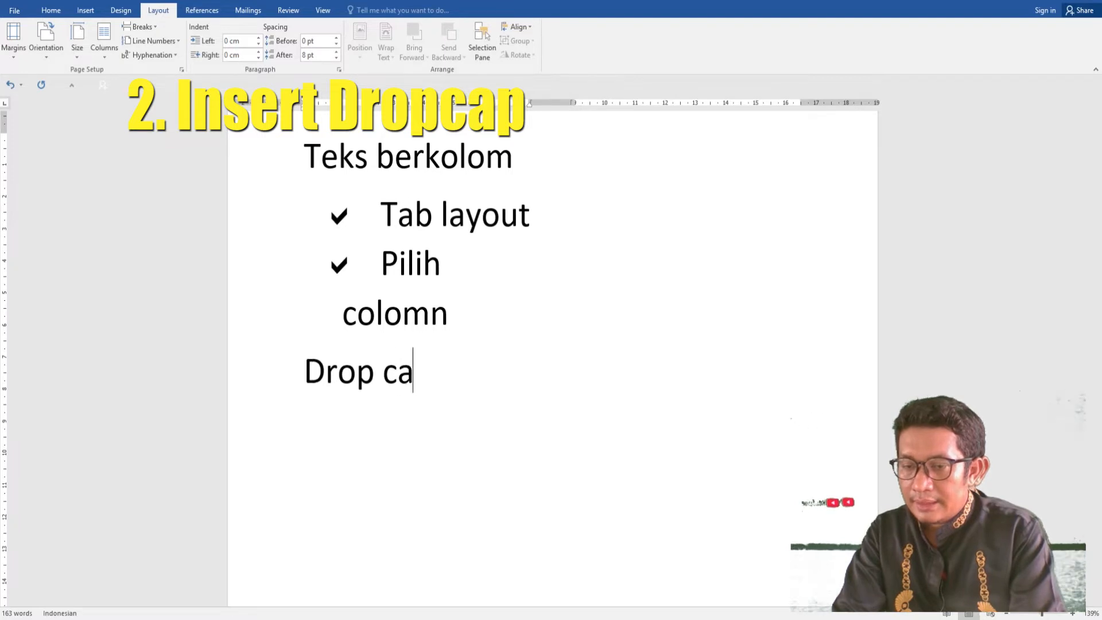
{"action": "left_click_drag", "start_coordinate": [450, 374], "coordinate": [389, 374]}
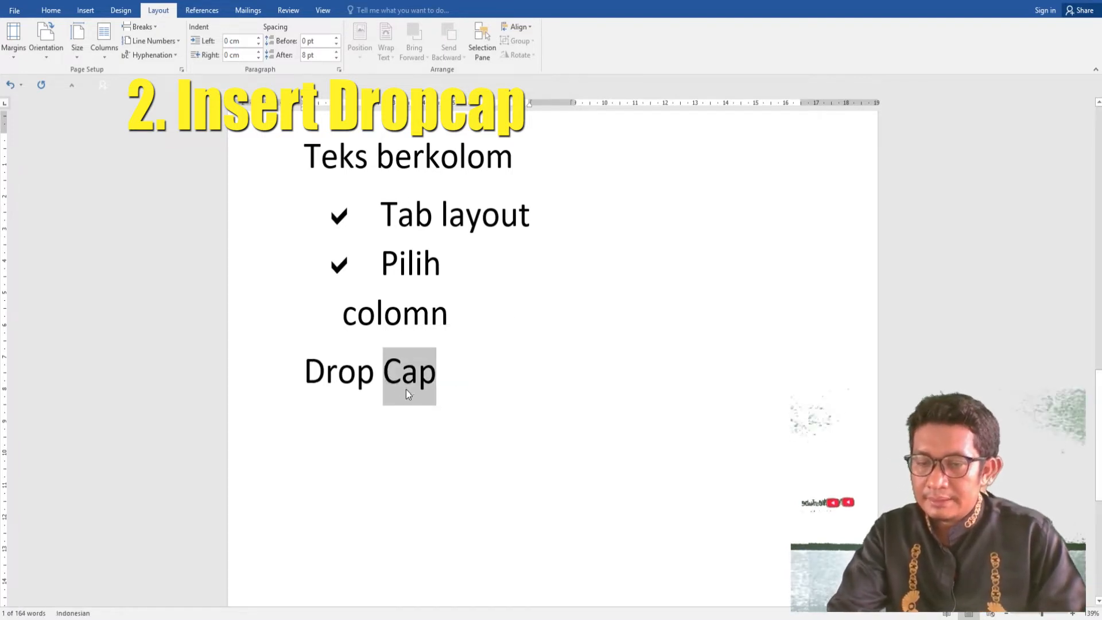
{"action": "left_click", "coordinate": [390, 419]}
Step: Apply a Dropped drop cap to the first letter S of "Sebenarnya" in the first paragraph
{"action": "scroll", "coordinate": [404, 403], "scroll_direction": "down", "scroll_amount": 10}
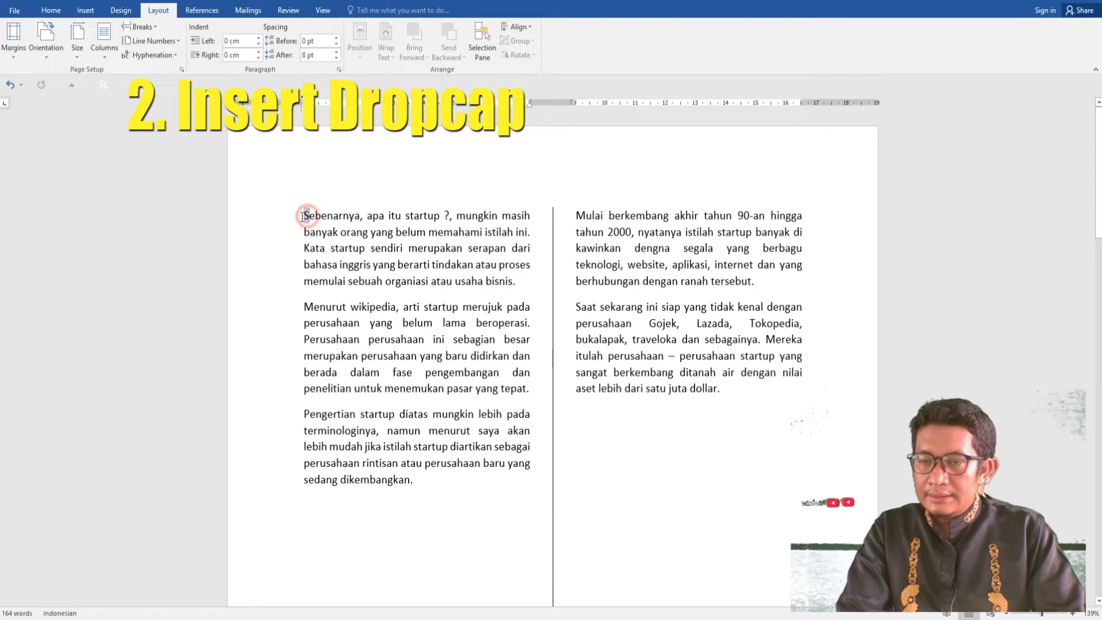
{"action": "left_click_drag", "start_coordinate": [303, 216], "coordinate": [310, 217]}
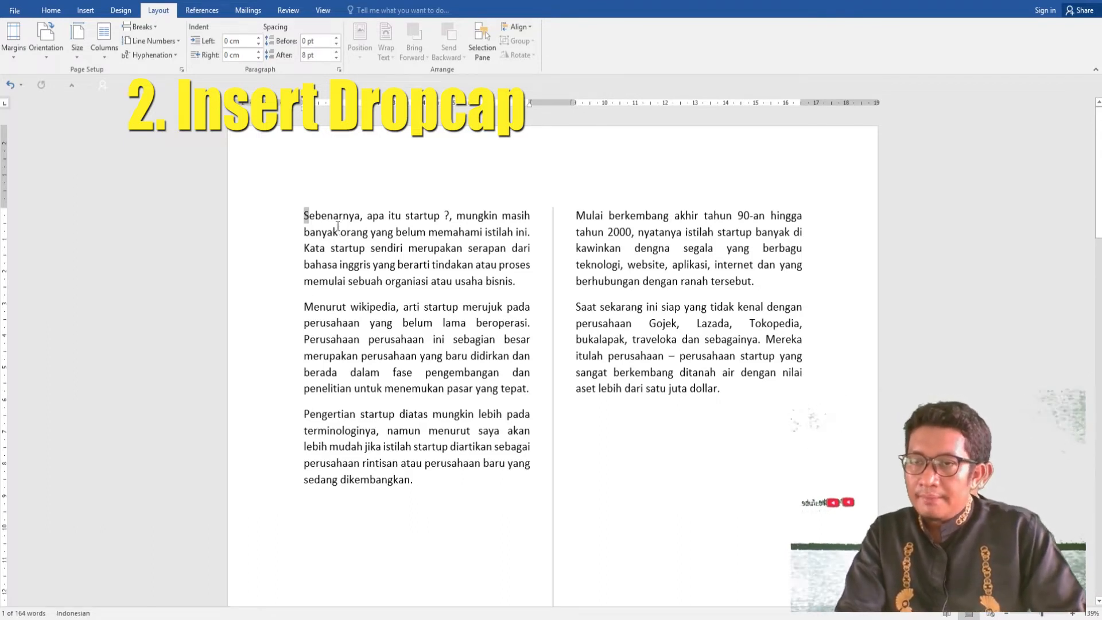
{"action": "left_click", "coordinate": [86, 11]}
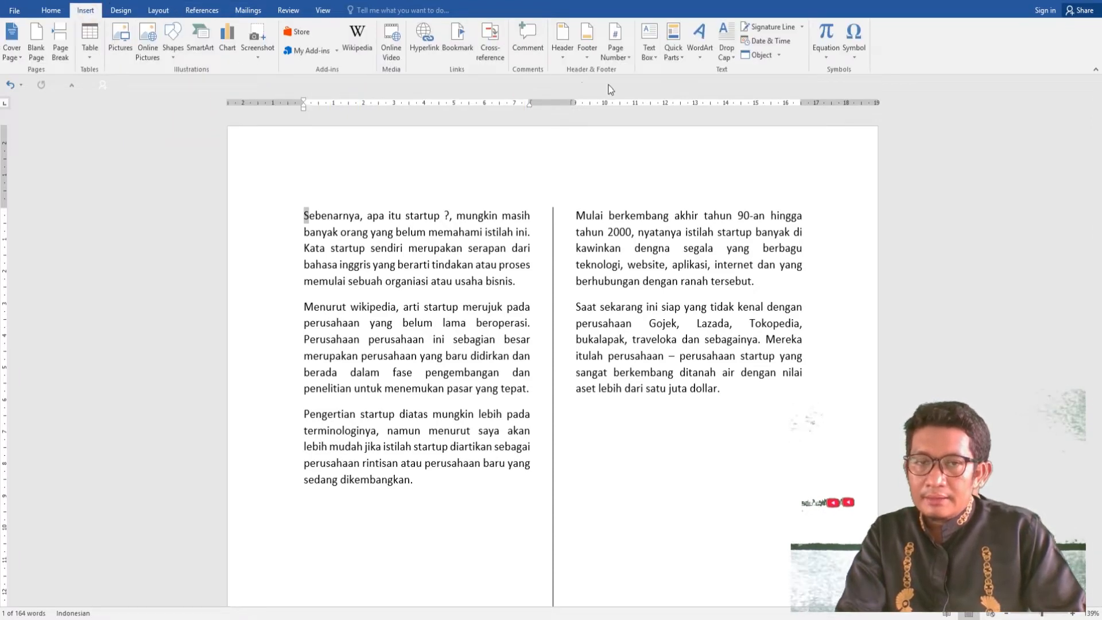
{"action": "left_click", "coordinate": [735, 57]}
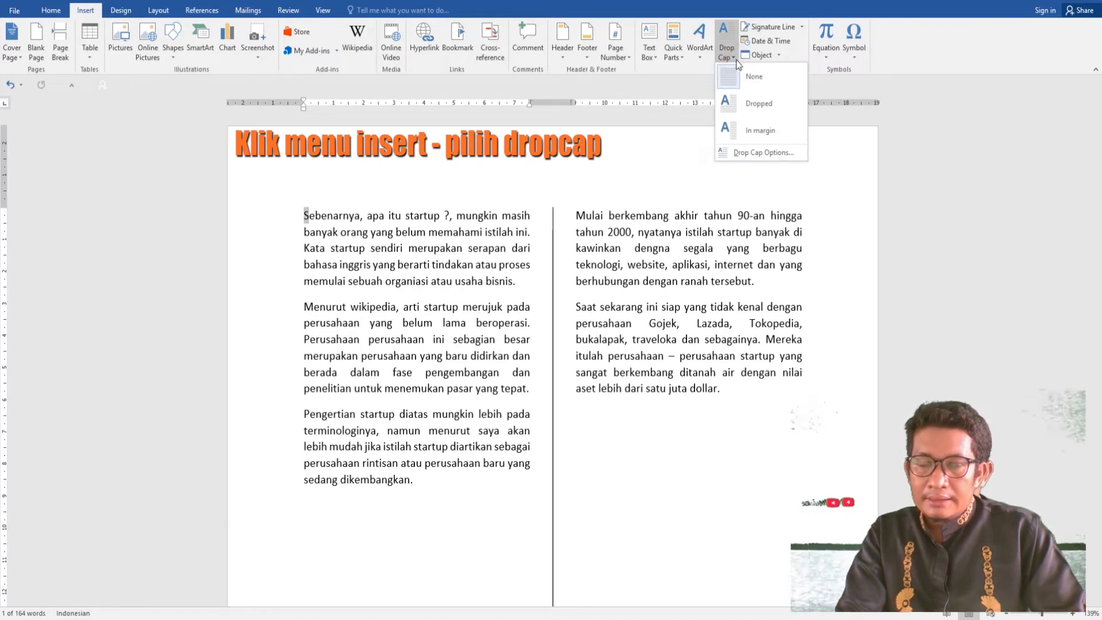
{"action": "left_click", "coordinate": [747, 105]}
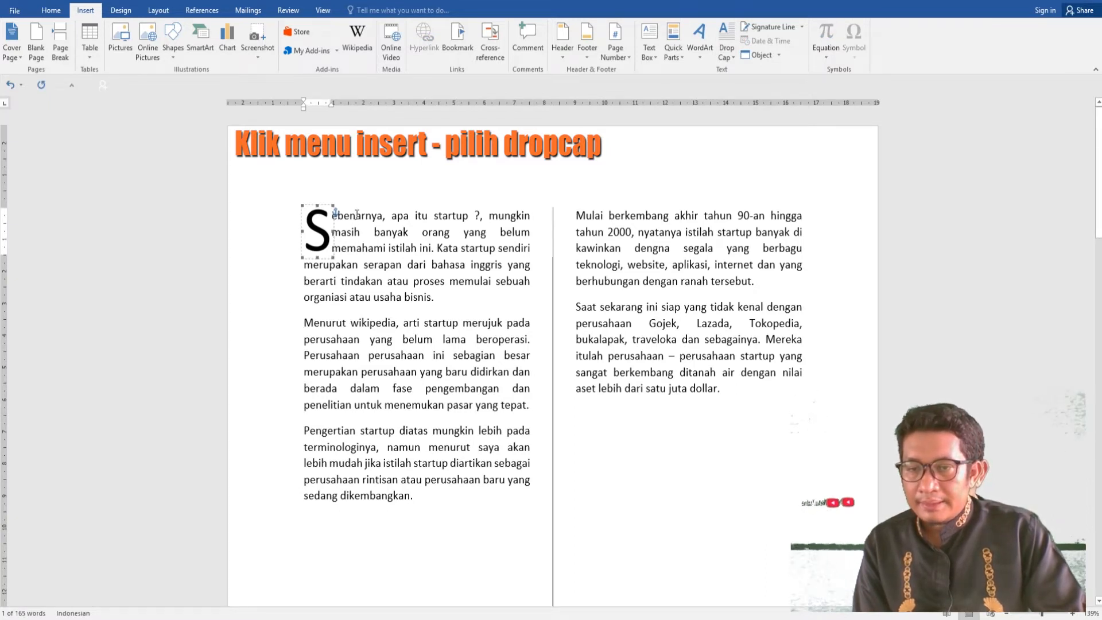
Step: Select the enlarged S and reapply the Dropped position to it
{"action": "left_click", "coordinate": [726, 51]}
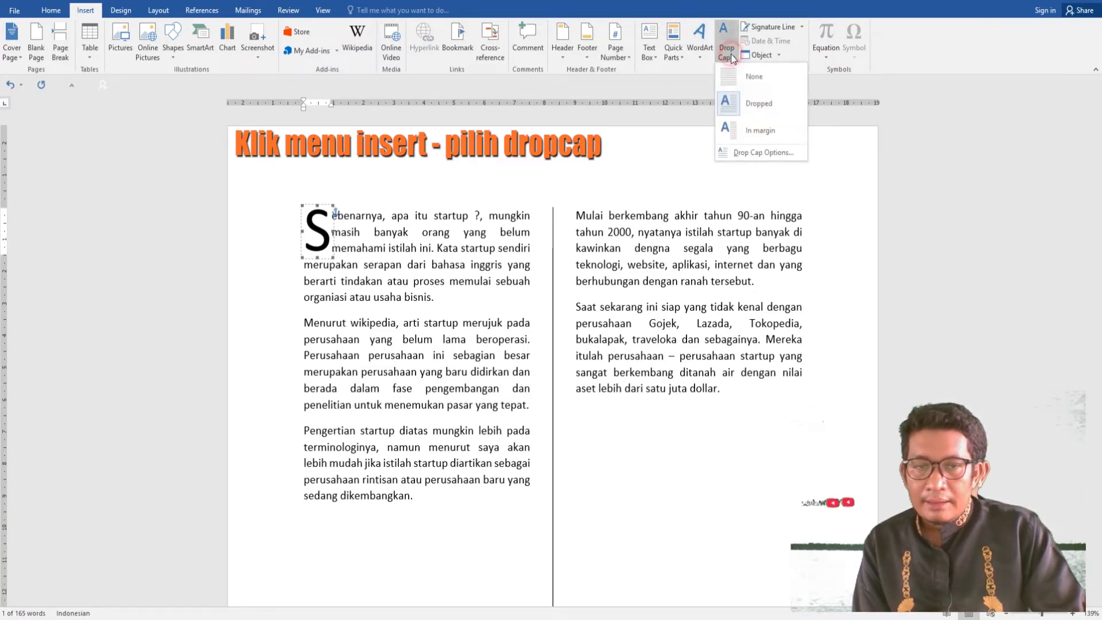
{"action": "left_click", "coordinate": [749, 131]}
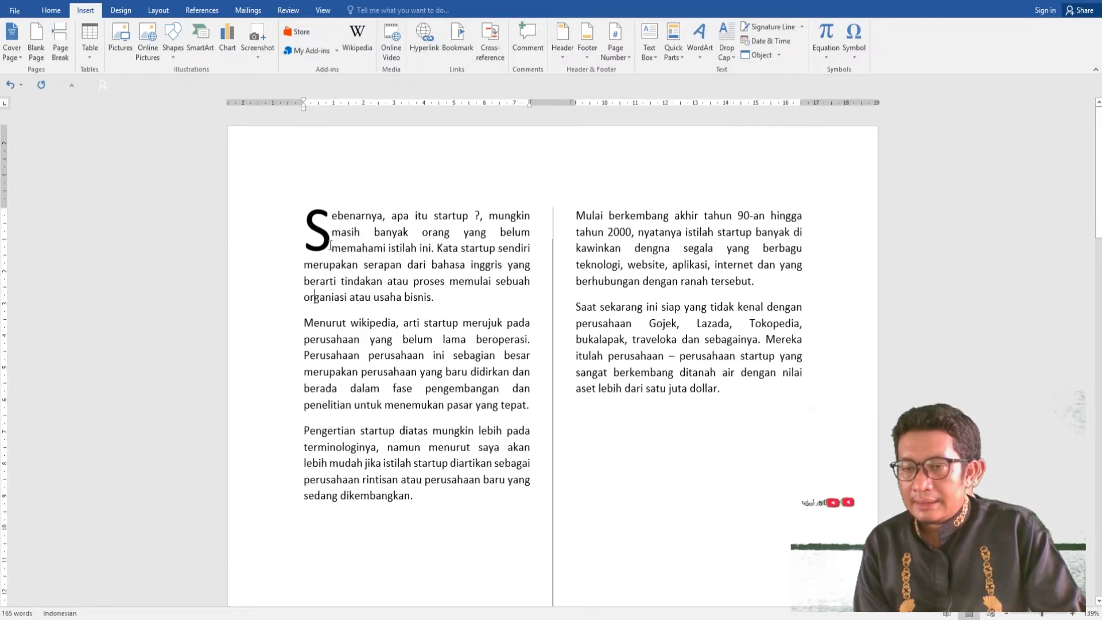
{"action": "left_click_drag", "start_coordinate": [332, 245], "coordinate": [308, 246]}
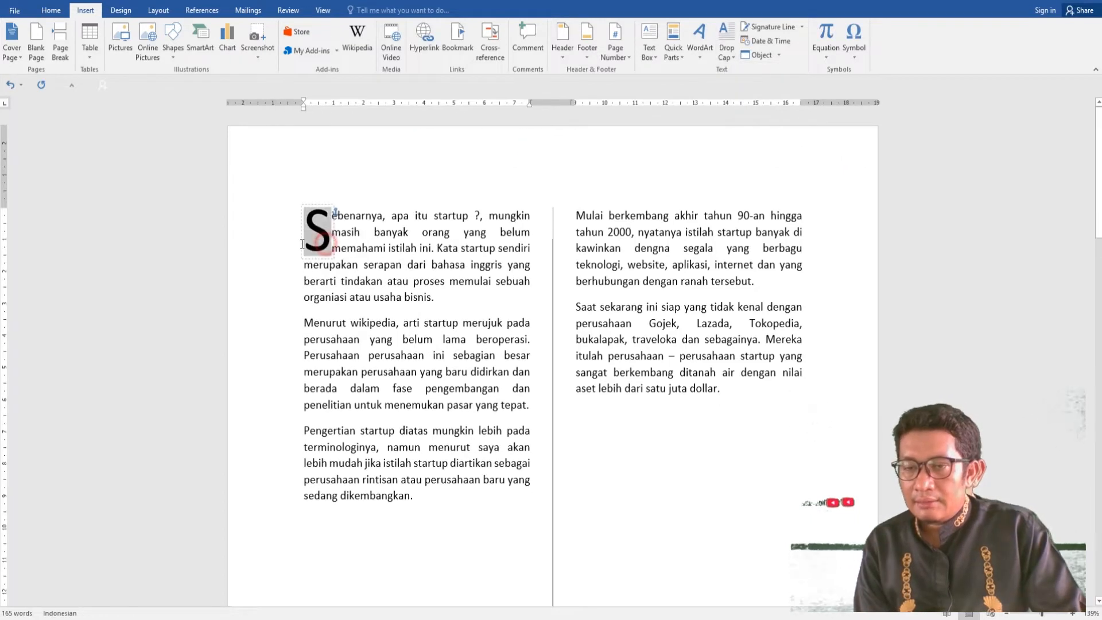
{"action": "left_click", "coordinate": [734, 58]}
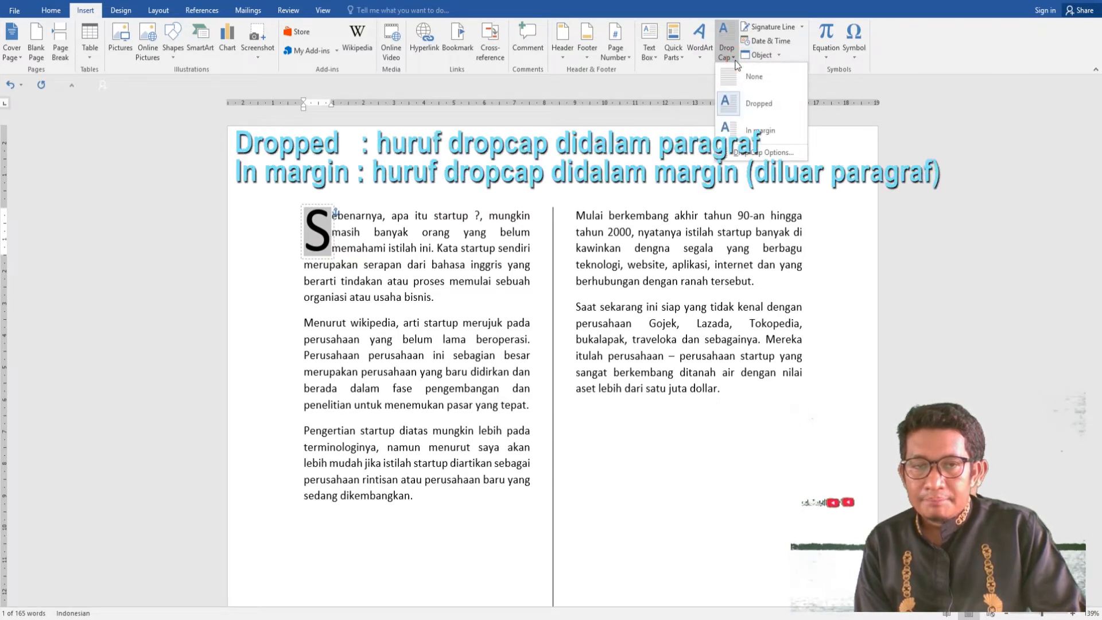
{"action": "left_click", "coordinate": [749, 106]}
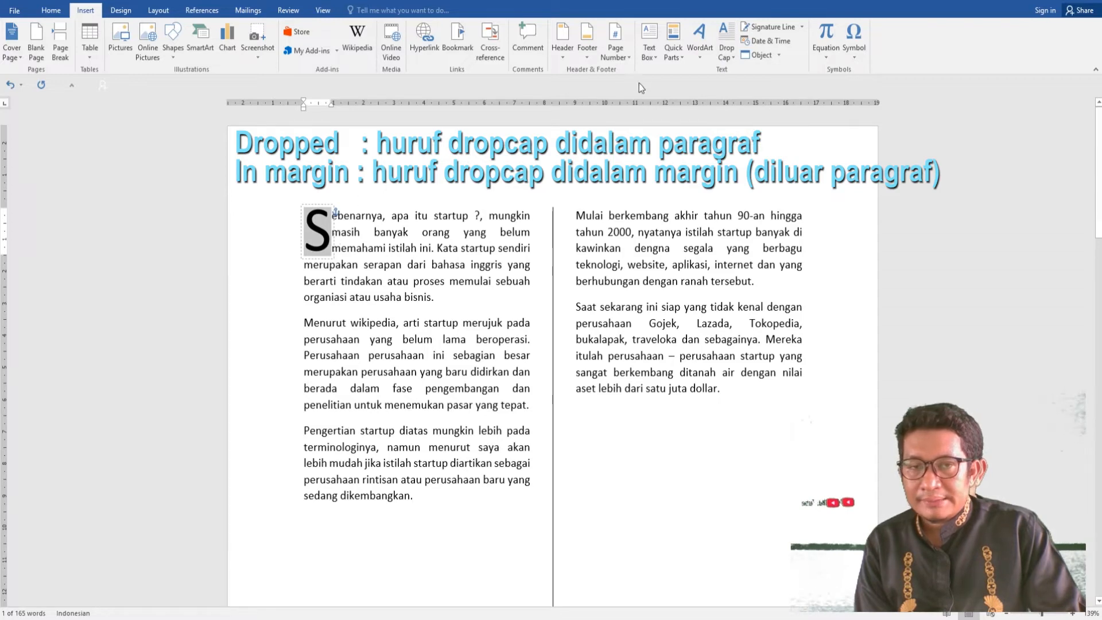
Step: Try the In margin position for the drop cap S, and return it to Dropped
{"action": "left_click", "coordinate": [726, 49]}
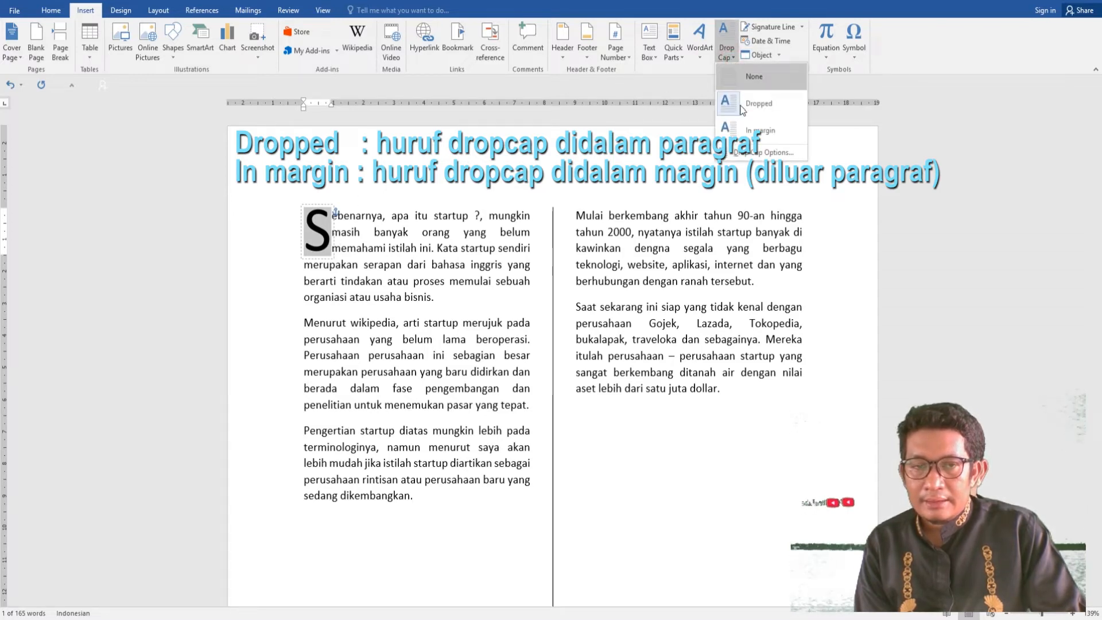
{"action": "left_click", "coordinate": [759, 129]}
{"action": "left_click", "coordinate": [295, 288]}
{"action": "left_click", "coordinate": [299, 236]}
{"action": "left_click_drag", "start_coordinate": [299, 237], "coordinate": [281, 241]}
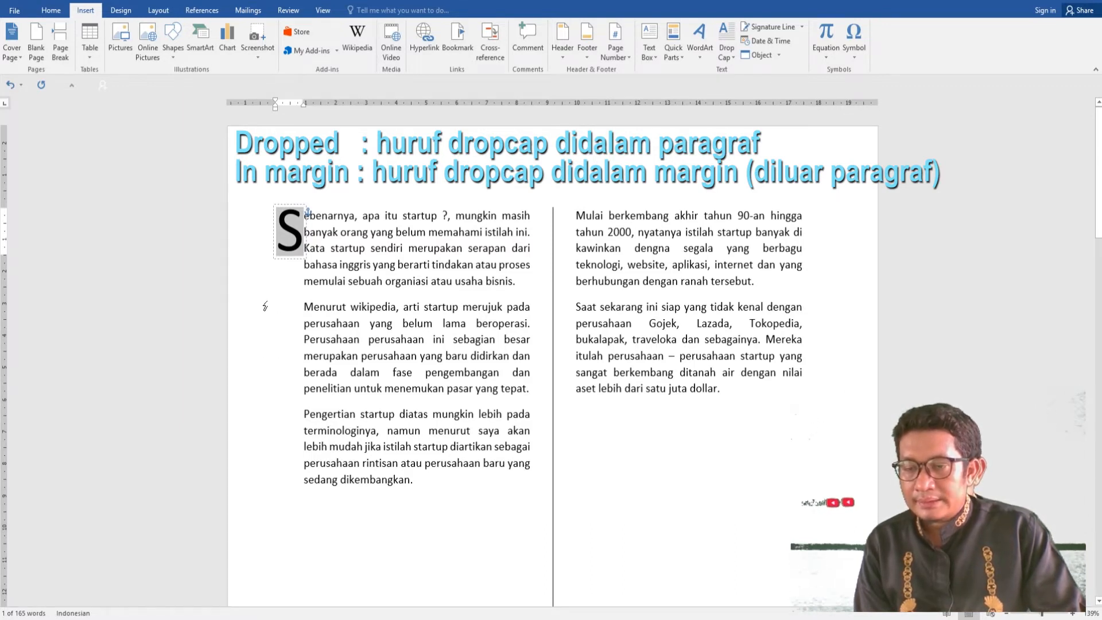
{"action": "left_click", "coordinate": [727, 57]}
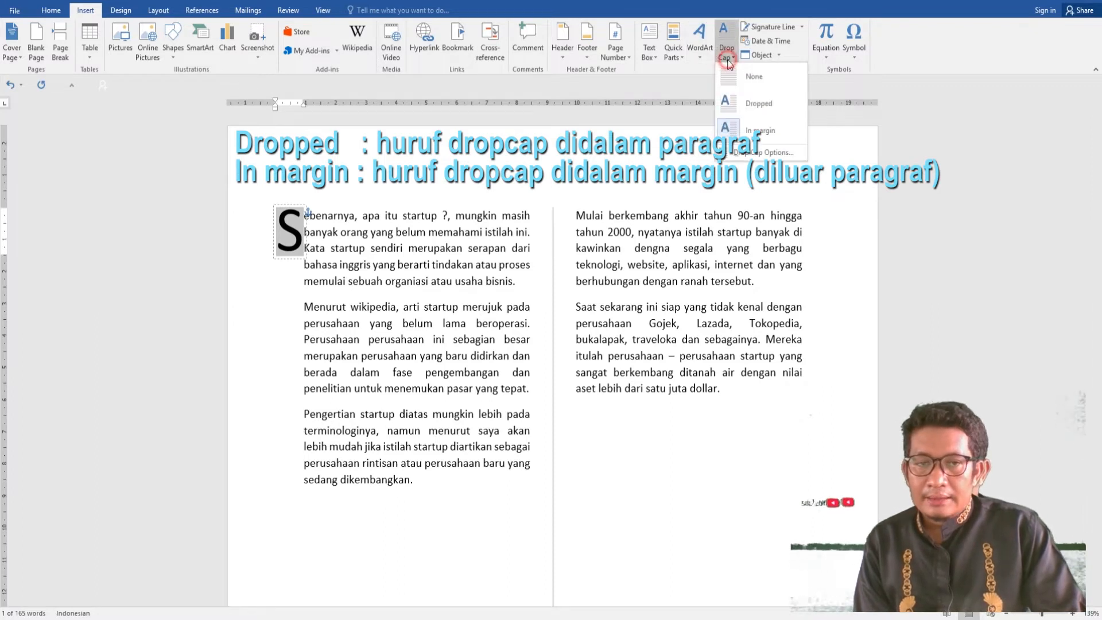
{"action": "left_click", "coordinate": [756, 104]}
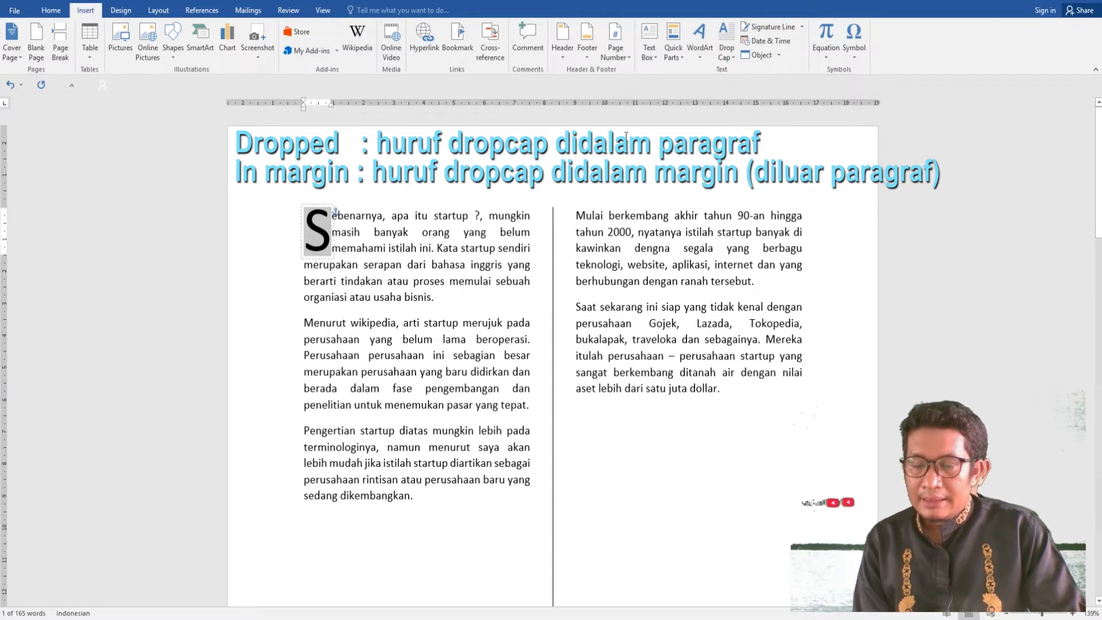
Step: Change the font of the drop cap S to Californian FB
{"action": "left_click", "coordinate": [53, 14]}
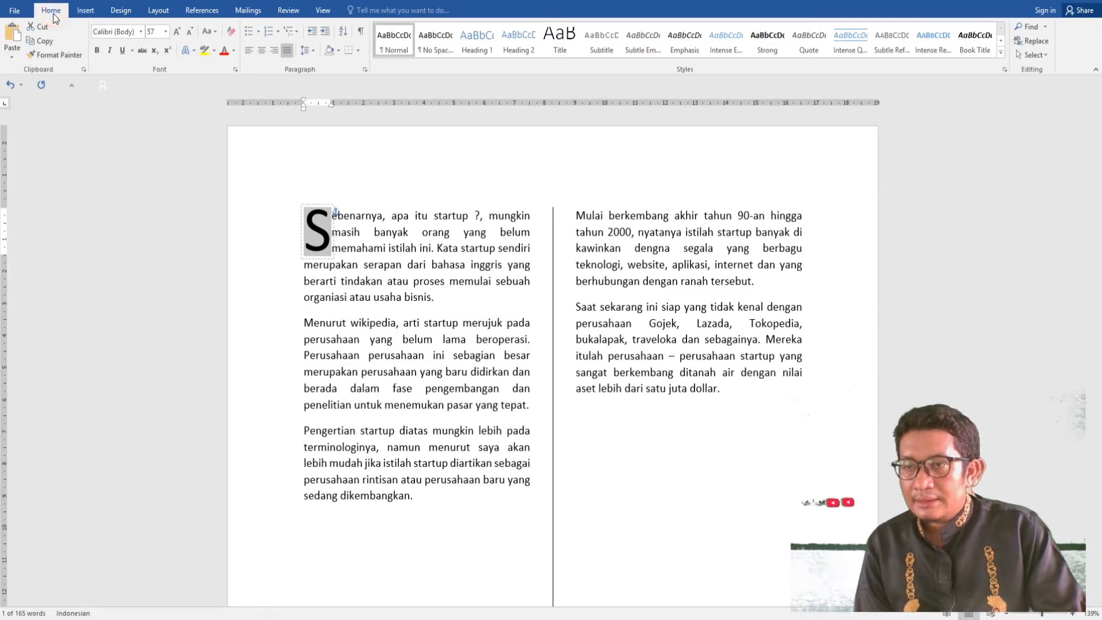
{"action": "left_click", "coordinate": [140, 32]}
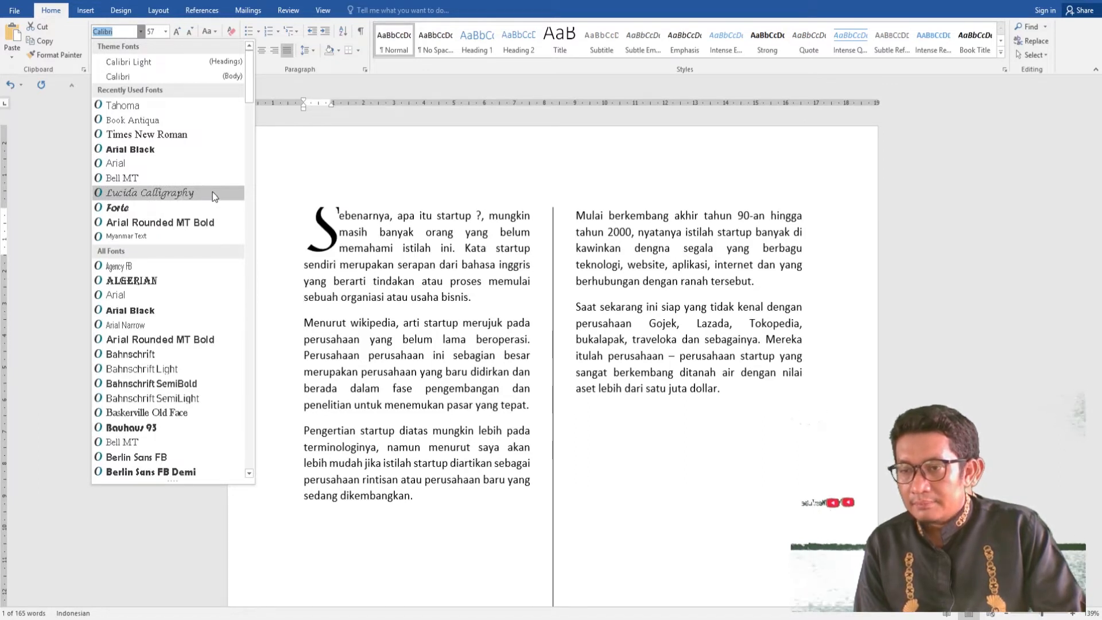
{"action": "scroll", "coordinate": [212, 196], "scroll_direction": "down", "scroll_amount": 6}
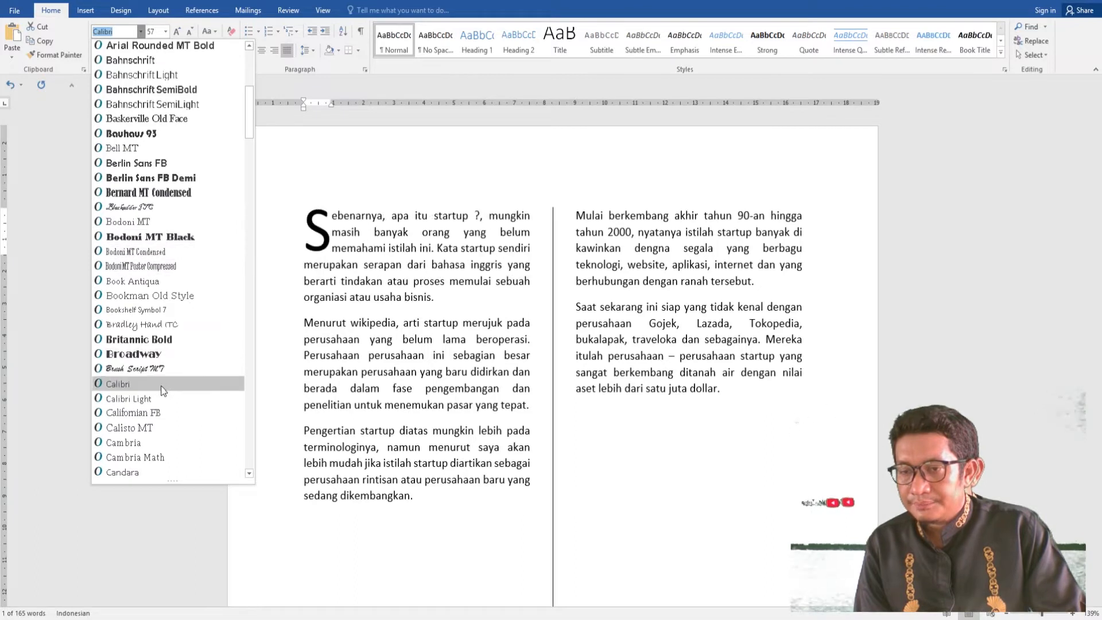
{"action": "left_click", "coordinate": [146, 411]}
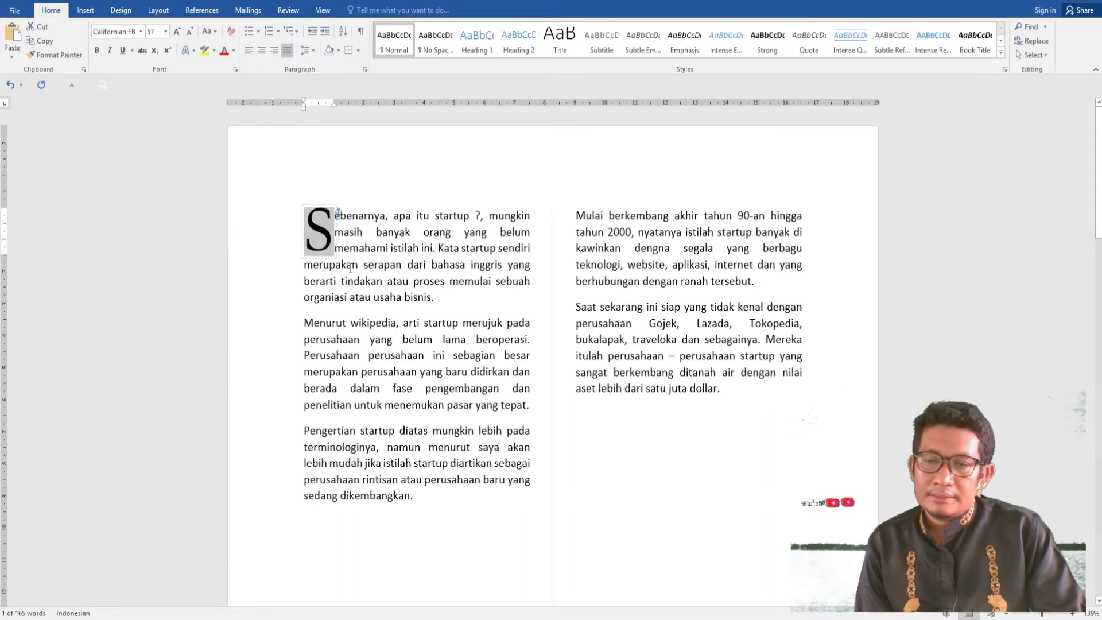
{"action": "left_click", "coordinate": [423, 247]}
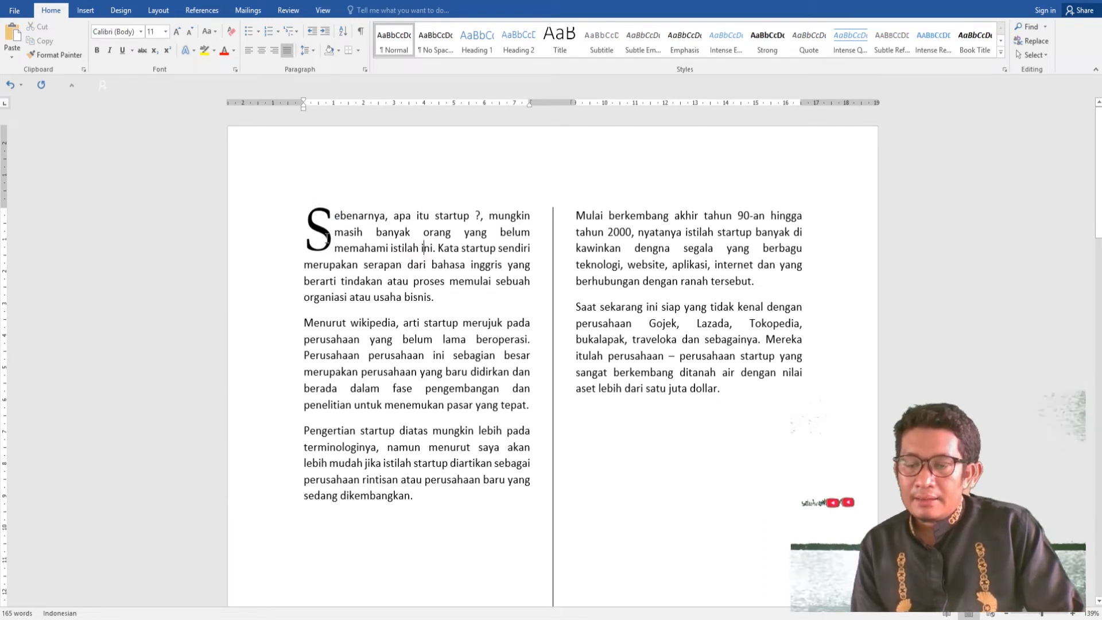
Step: Set the drop cap S of the first paragraph to drop 4 lines
{"action": "left_click", "coordinate": [326, 239]}
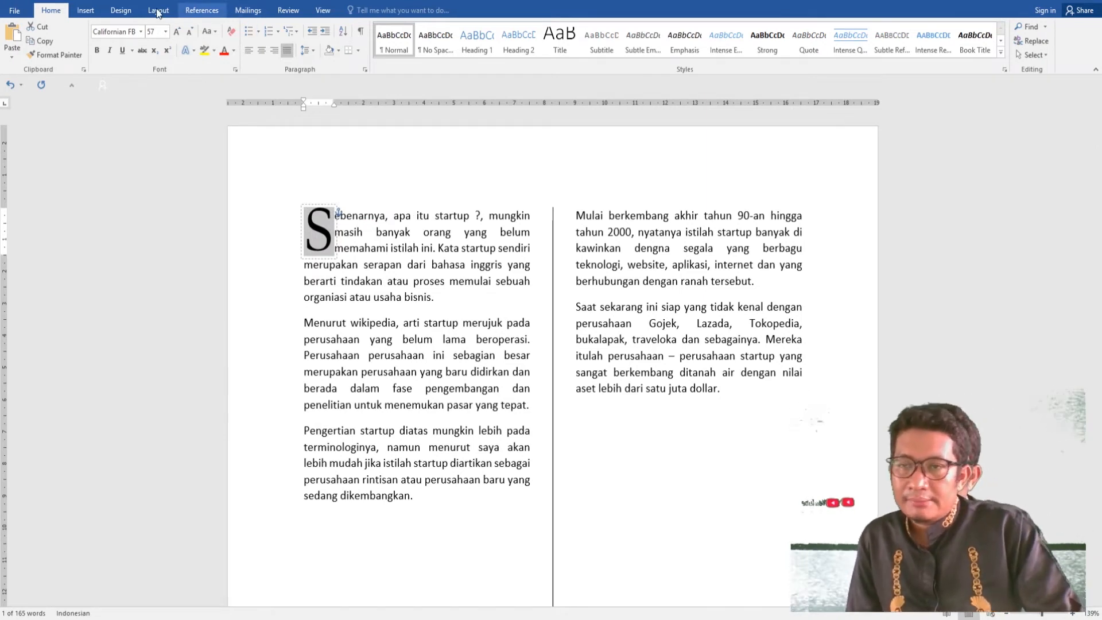
{"action": "left_click", "coordinate": [81, 12]}
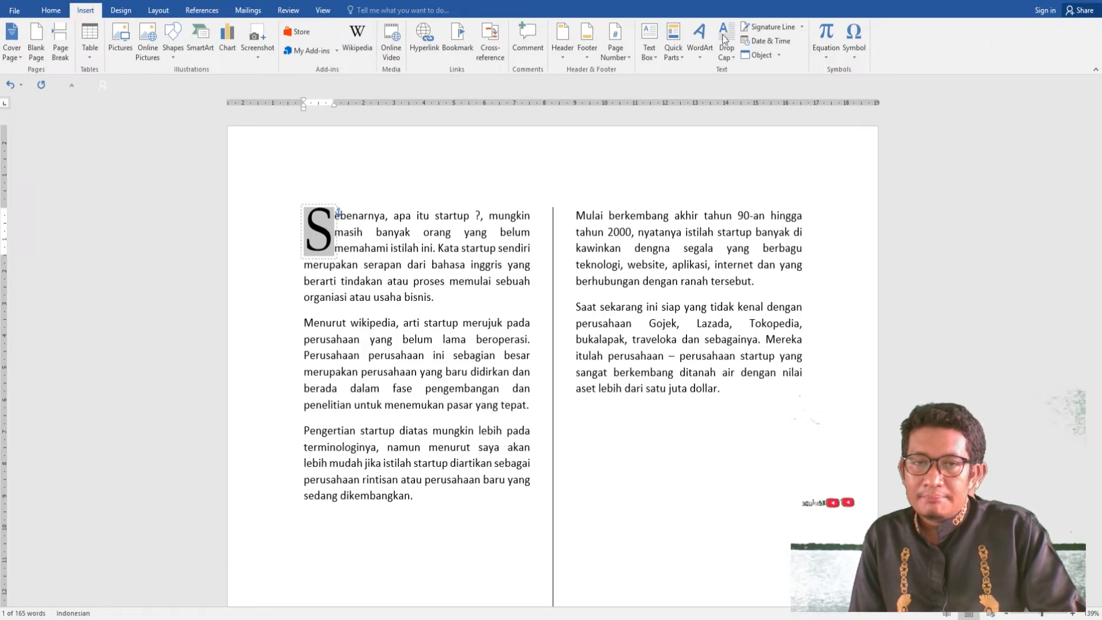
{"action": "left_click", "coordinate": [736, 54]}
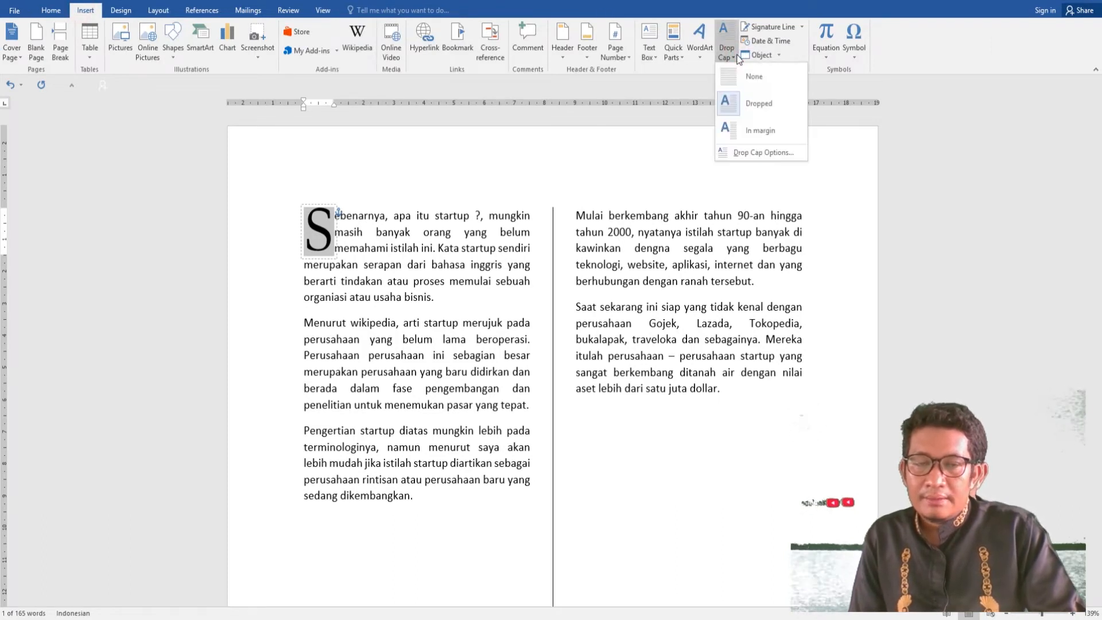
{"action": "left_click", "coordinate": [764, 154]}
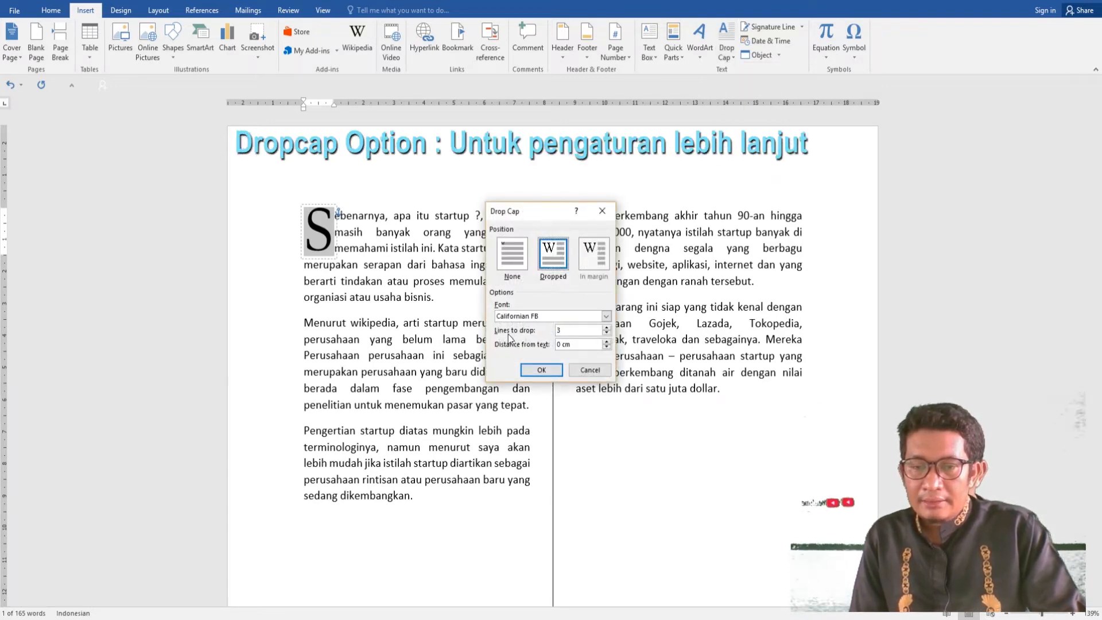
{"action": "double_click", "coordinate": [573, 332]}
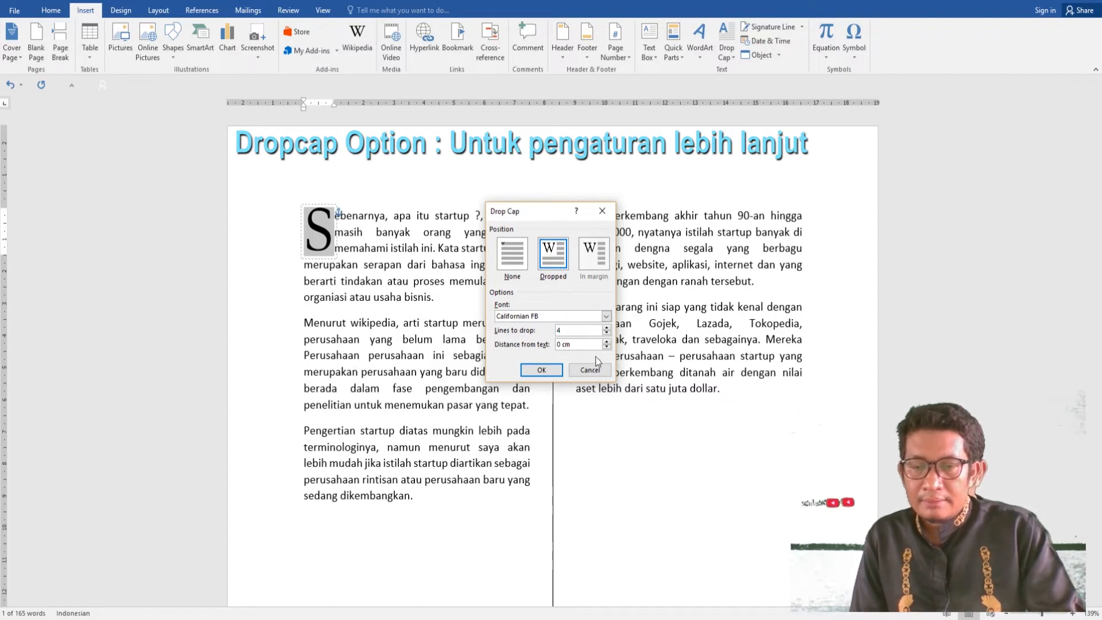
{"action": "left_click", "coordinate": [543, 370]}
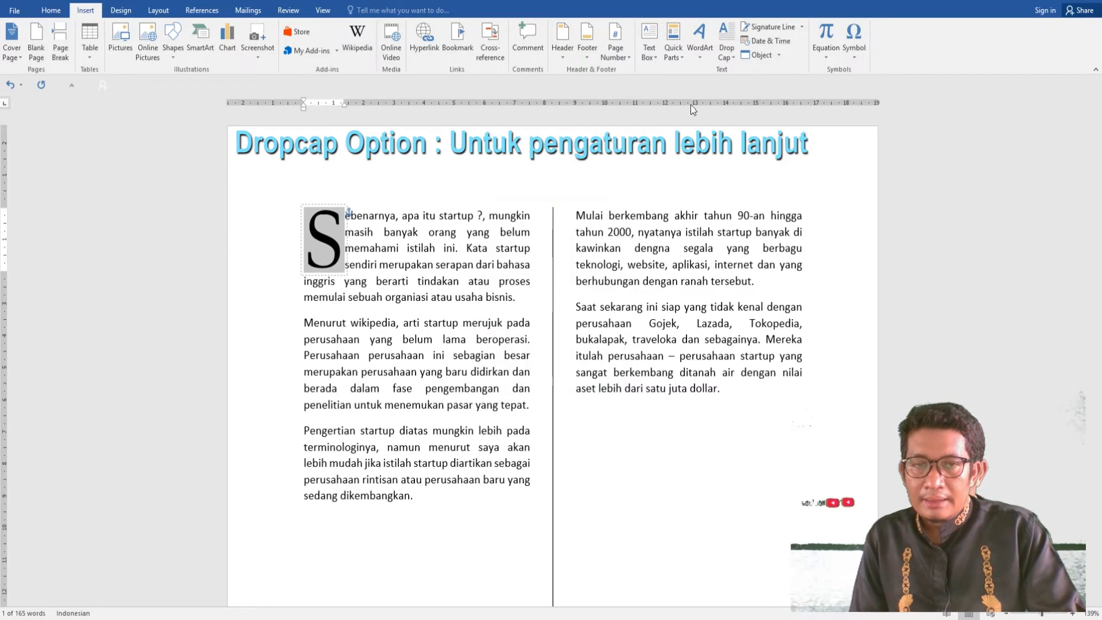
{"action": "left_click", "coordinate": [732, 58]}
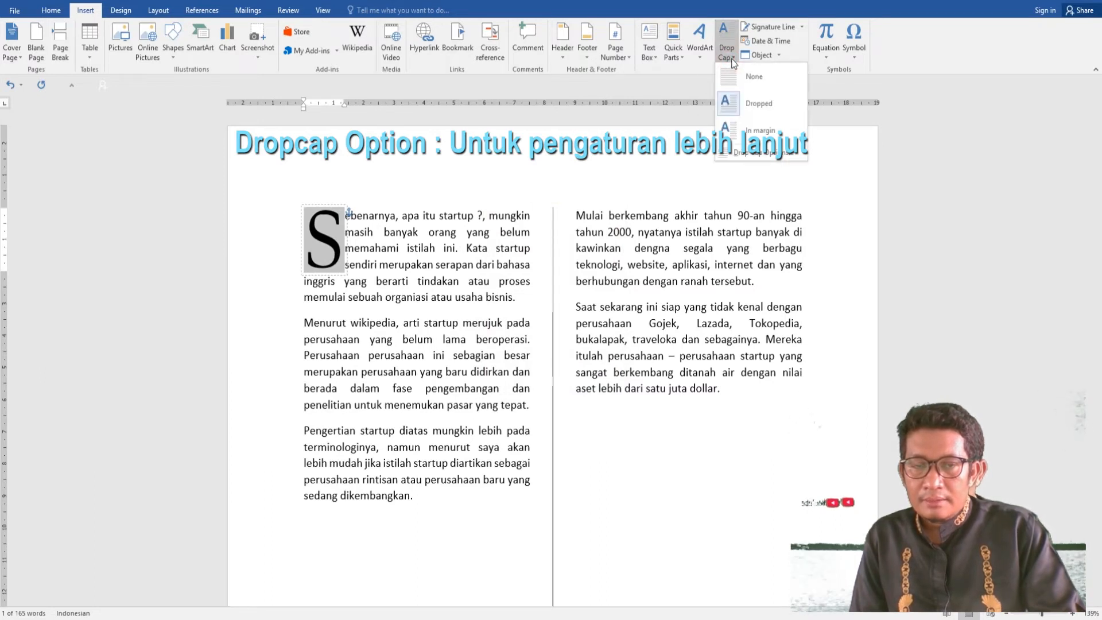
{"action": "left_click", "coordinate": [741, 154]}
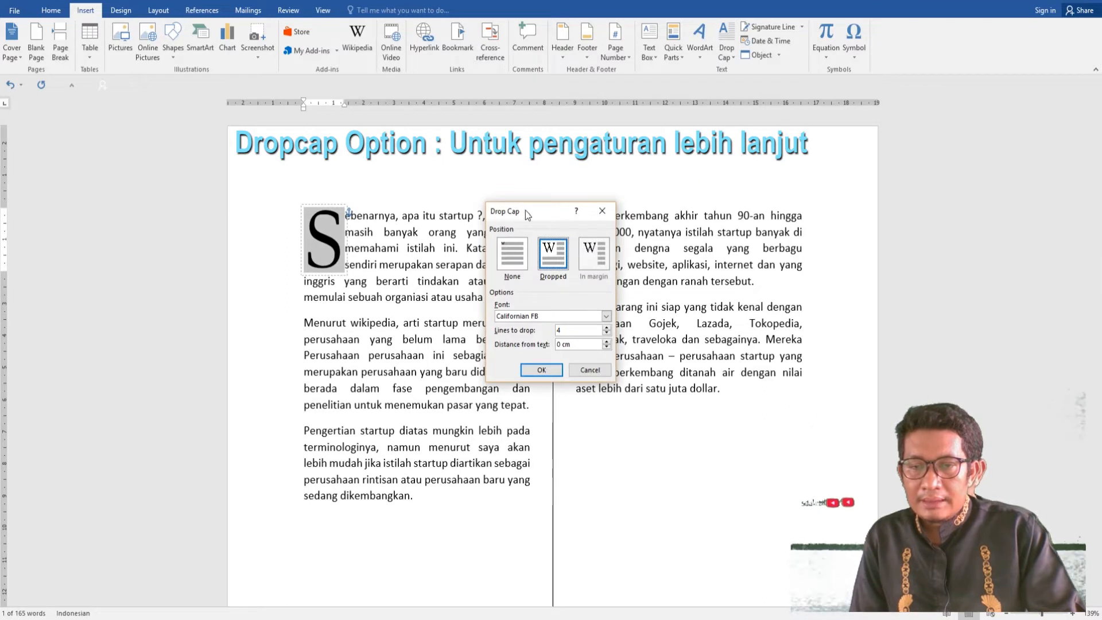
{"action": "left_click_drag", "start_coordinate": [525, 210], "coordinate": [547, 202]}
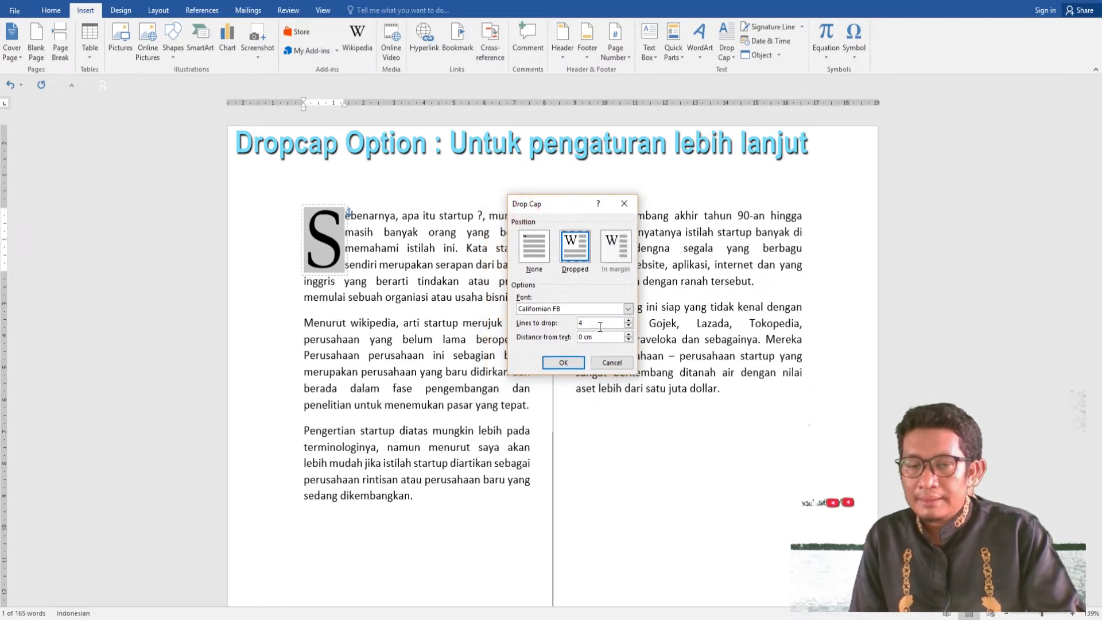
{"action": "left_click", "coordinate": [624, 204]}
Step: Set the drop cap's distance from text to 1 cm
{"action": "left_click", "coordinate": [729, 55]}
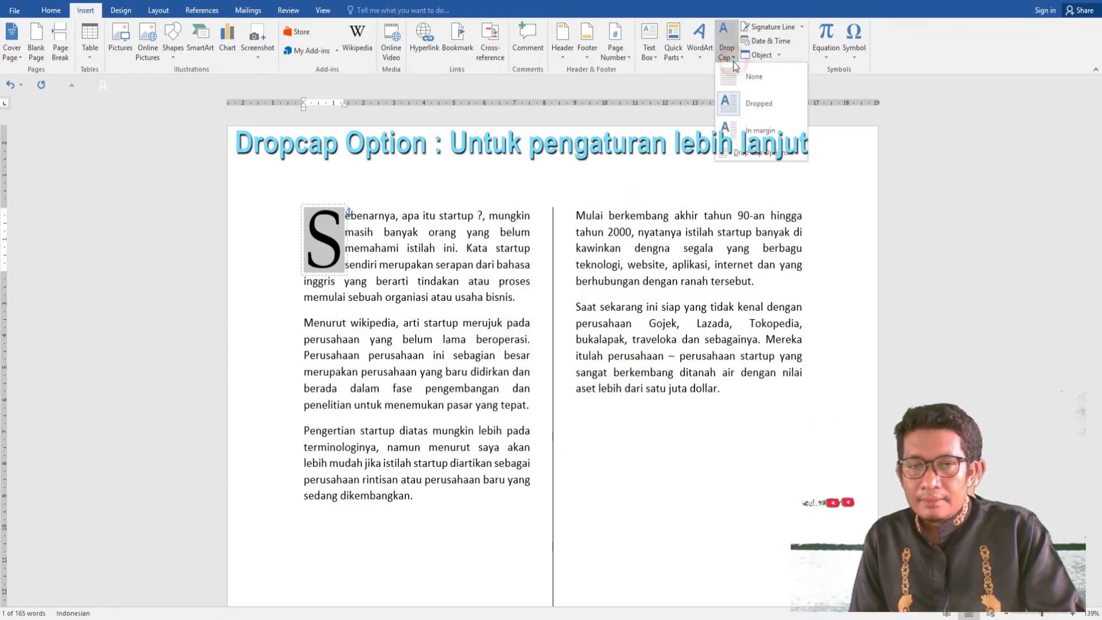
{"action": "left_click", "coordinate": [745, 154]}
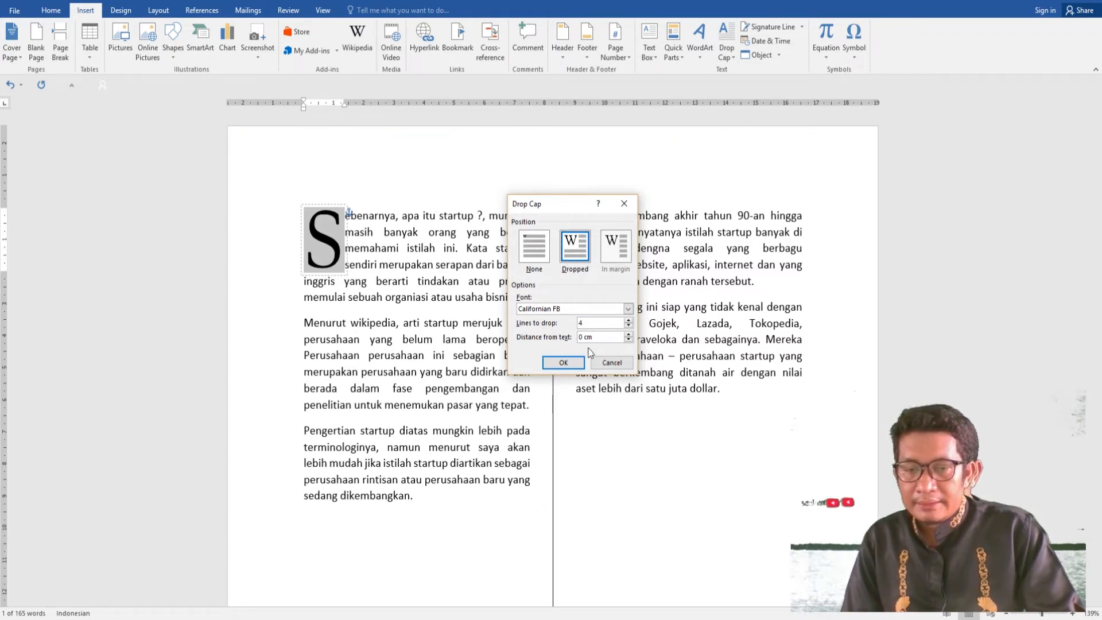
{"action": "left_click_drag", "start_coordinate": [607, 340], "coordinate": [566, 335]}
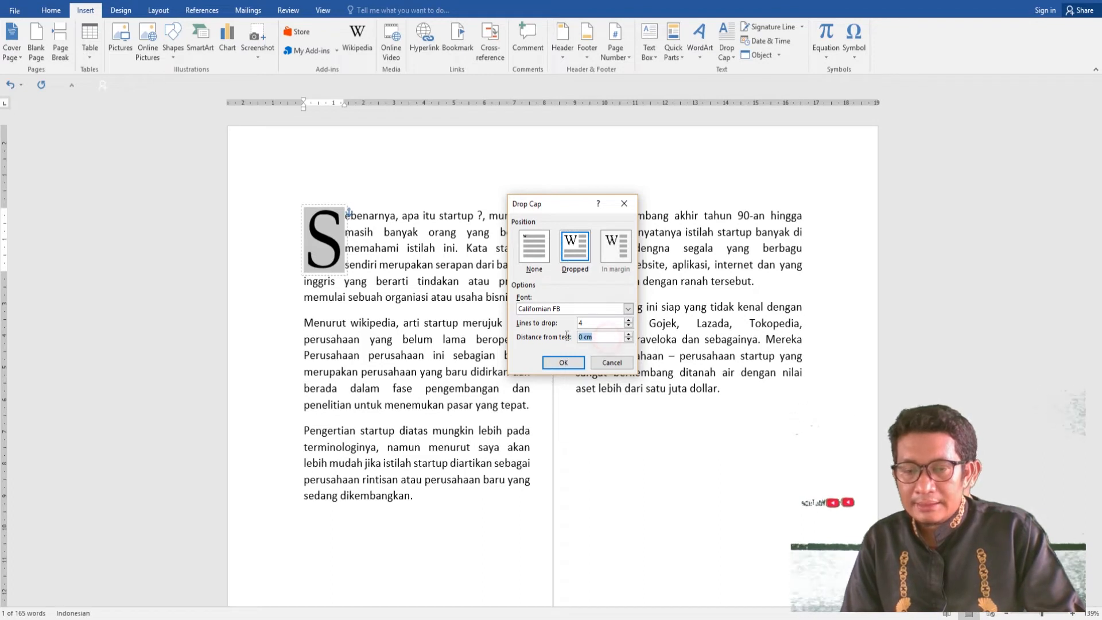
{"action": "type", "text": "1"}
{"action": "left_click", "coordinate": [563, 363]}
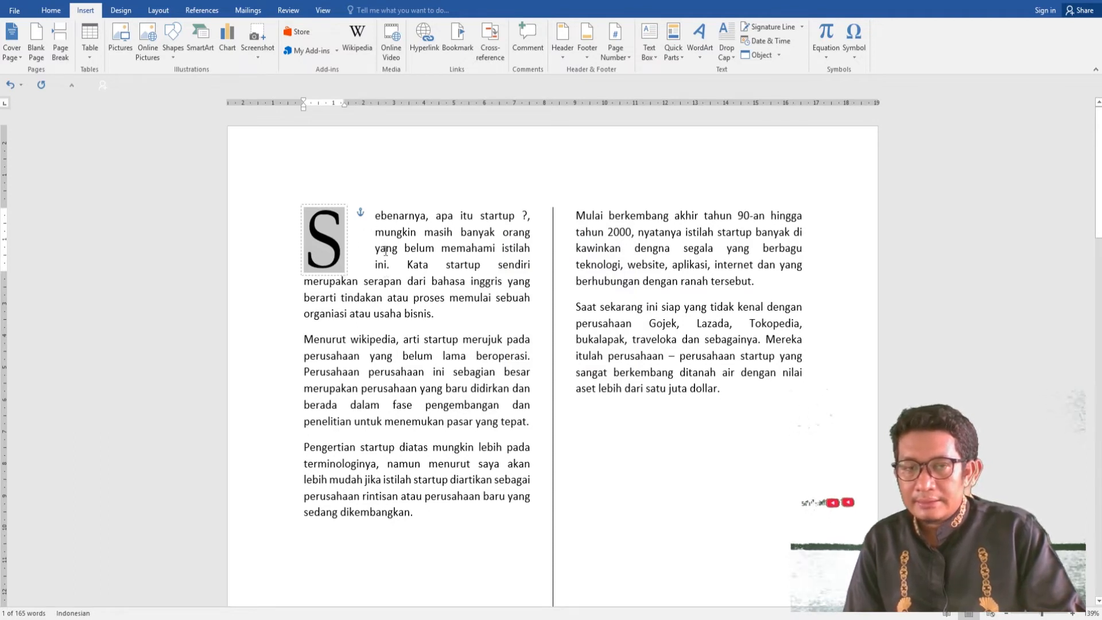
Step: Set the drop cap's distance from text to 0 cm and deselect the letter
{"action": "left_click", "coordinate": [730, 57]}
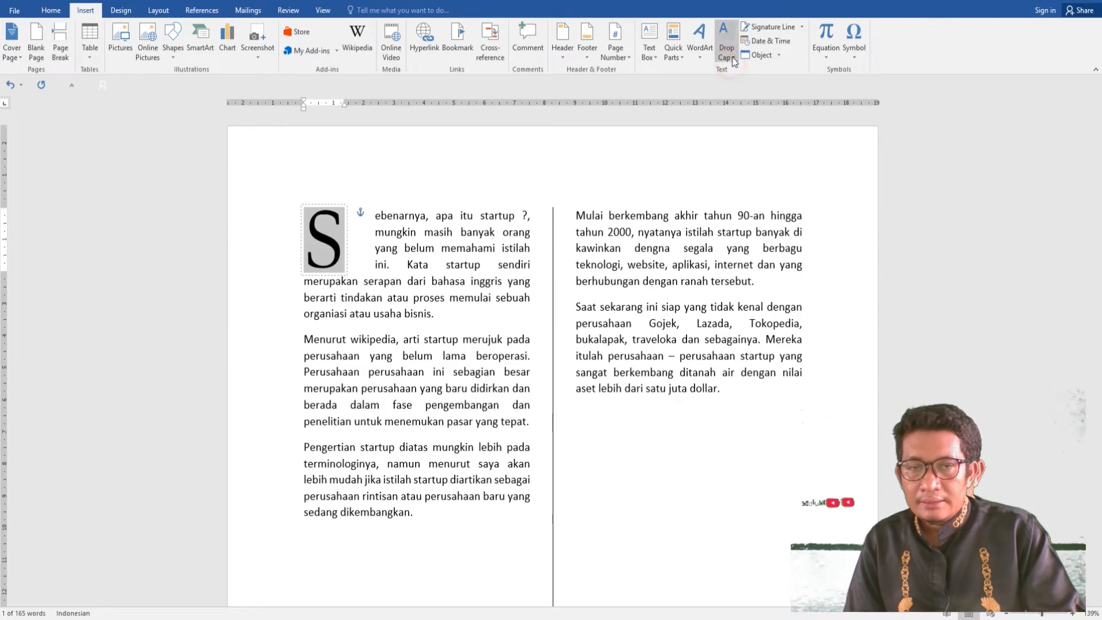
{"action": "left_click", "coordinate": [753, 163]}
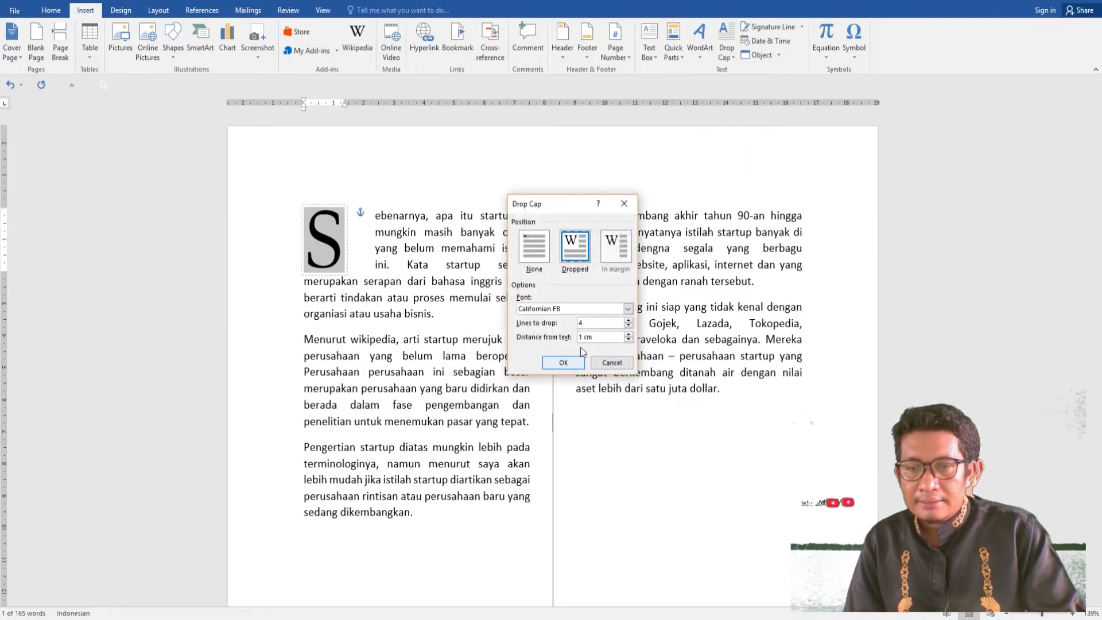
{"action": "left_click_drag", "start_coordinate": [599, 337], "coordinate": [545, 344]}
{"action": "type", "text": "0"}
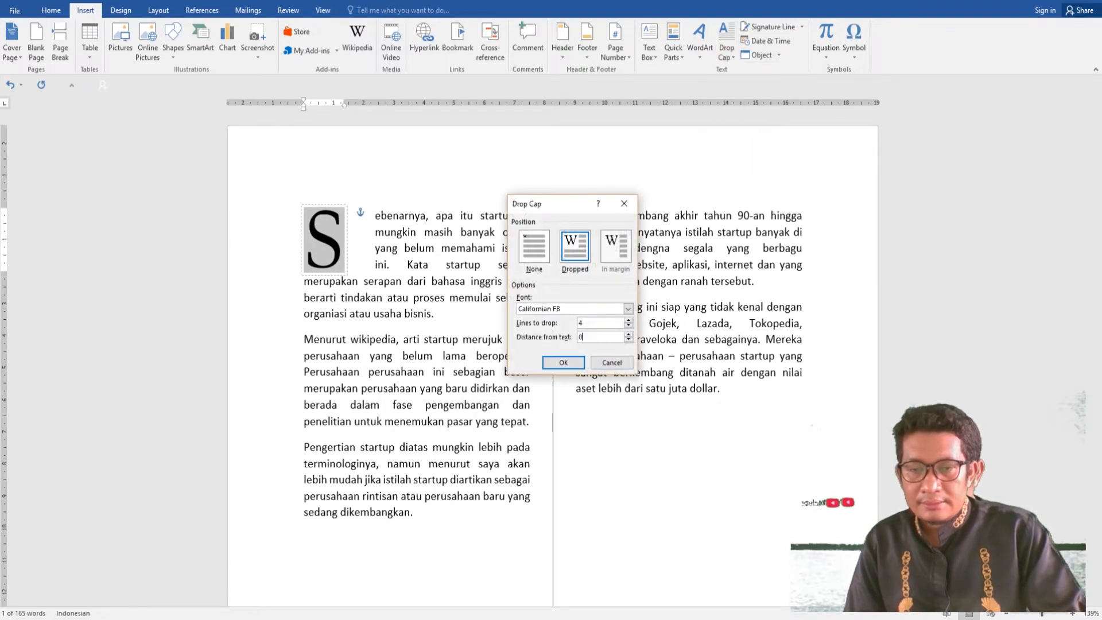
{"action": "left_click", "coordinate": [577, 368]}
{"action": "left_click", "coordinate": [615, 464]}
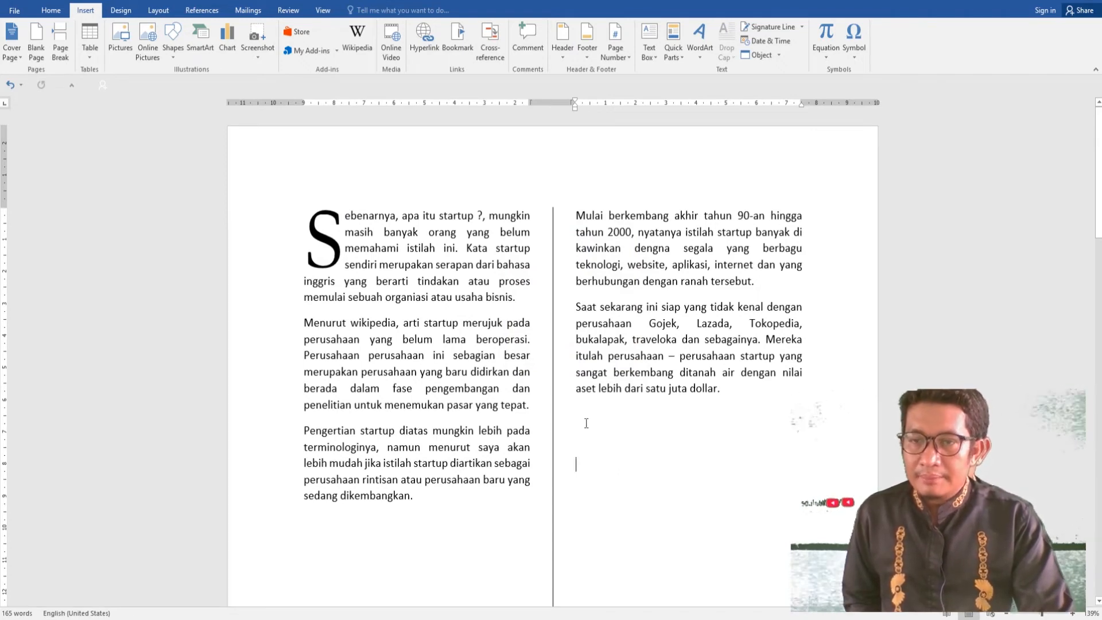
Step: Add a new line reading "Insert page" below the "Drop Cap" line
{"action": "scroll", "coordinate": [586, 423], "scroll_direction": "down", "scroll_amount": 10}
{"action": "scroll", "coordinate": [585, 423], "scroll_direction": "up", "scroll_amount": 6}
{"action": "scroll", "coordinate": [583, 423], "scroll_direction": "down", "scroll_amount": 12}
{"action": "scroll", "coordinate": [582, 423], "scroll_direction": "down", "scroll_amount": 3}
{"action": "left_click", "coordinate": [473, 142]}
{"action": "key", "text": "Return"}
{"action": "type", "text": "insert page"}
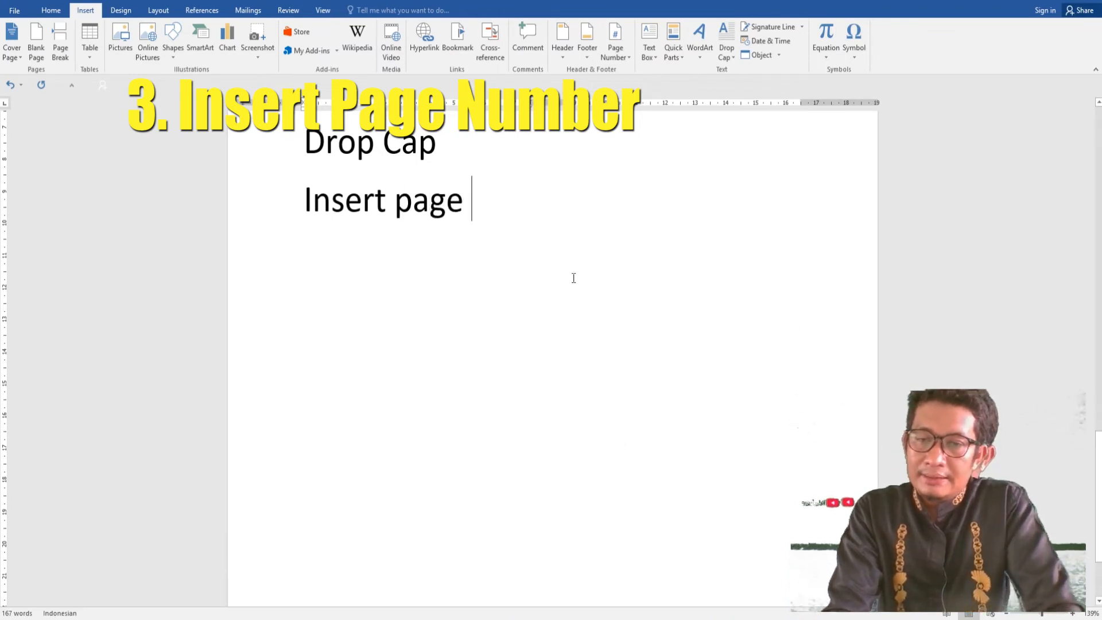
Step: Select the startup text across both columns and lay it out in one column
{"action": "scroll", "coordinate": [573, 278], "scroll_direction": "up", "scroll_amount": 15}
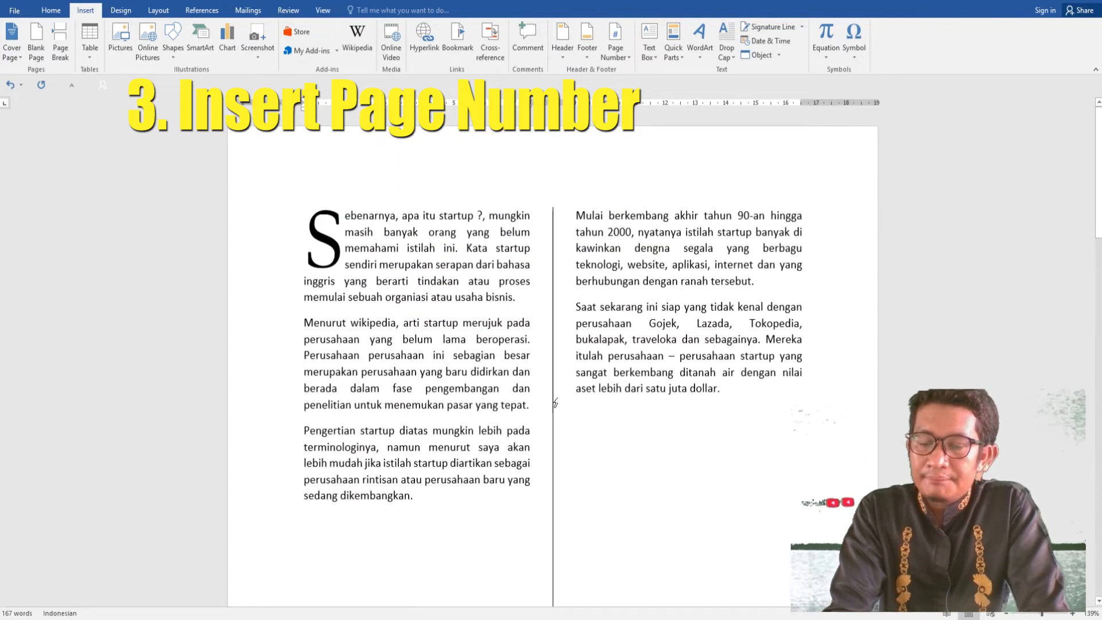
{"action": "left_click", "coordinate": [694, 415]}
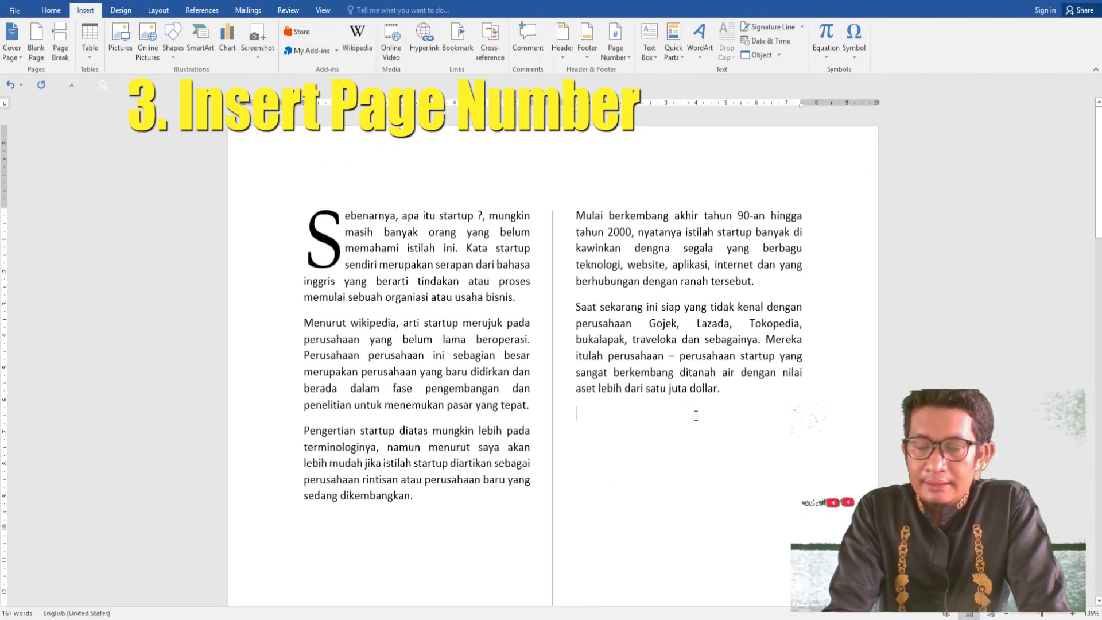
{"action": "left_click_drag", "start_coordinate": [492, 500], "coordinate": [366, 229]}
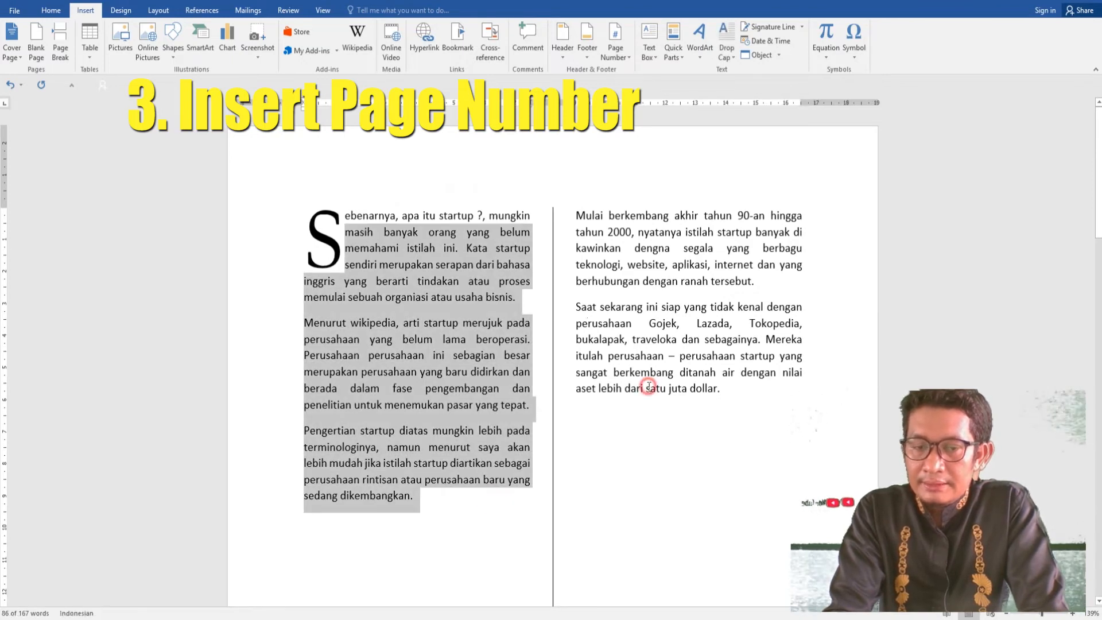
{"action": "left_click", "coordinate": [649, 389]}
{"action": "left_click_drag", "start_coordinate": [720, 415], "coordinate": [296, 215]}
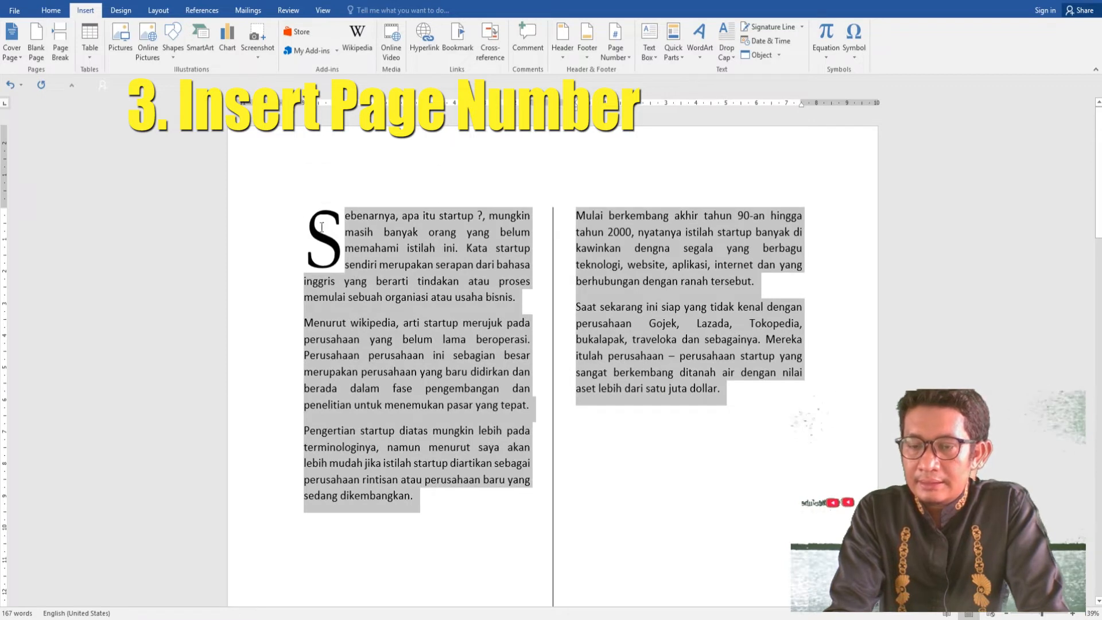
{"action": "key", "text": "ctrl+a"}
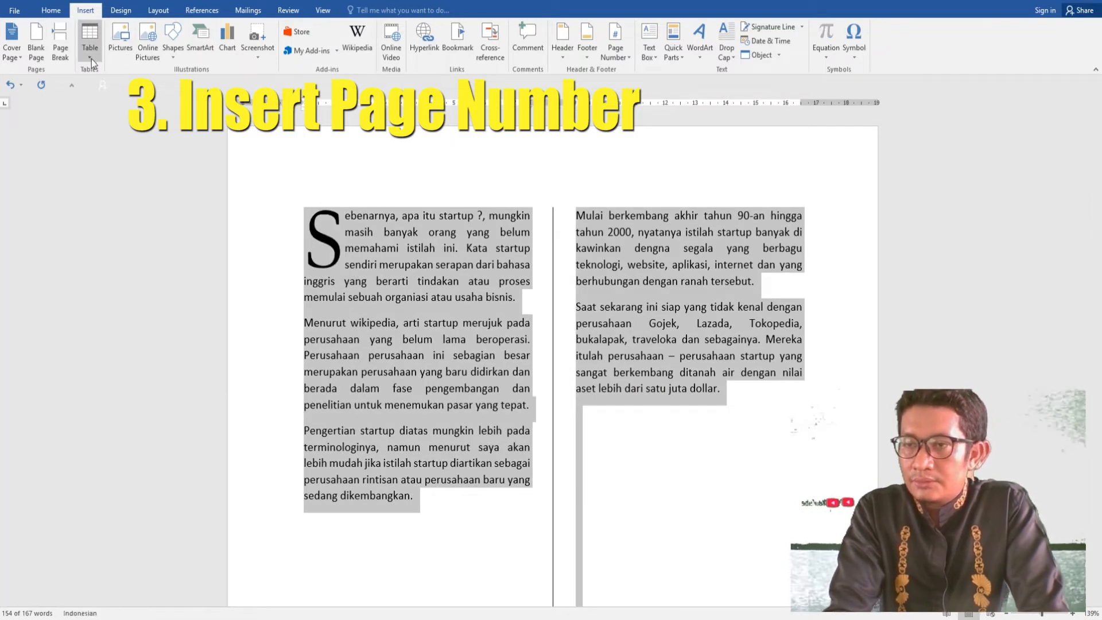
{"action": "left_click", "coordinate": [157, 10]}
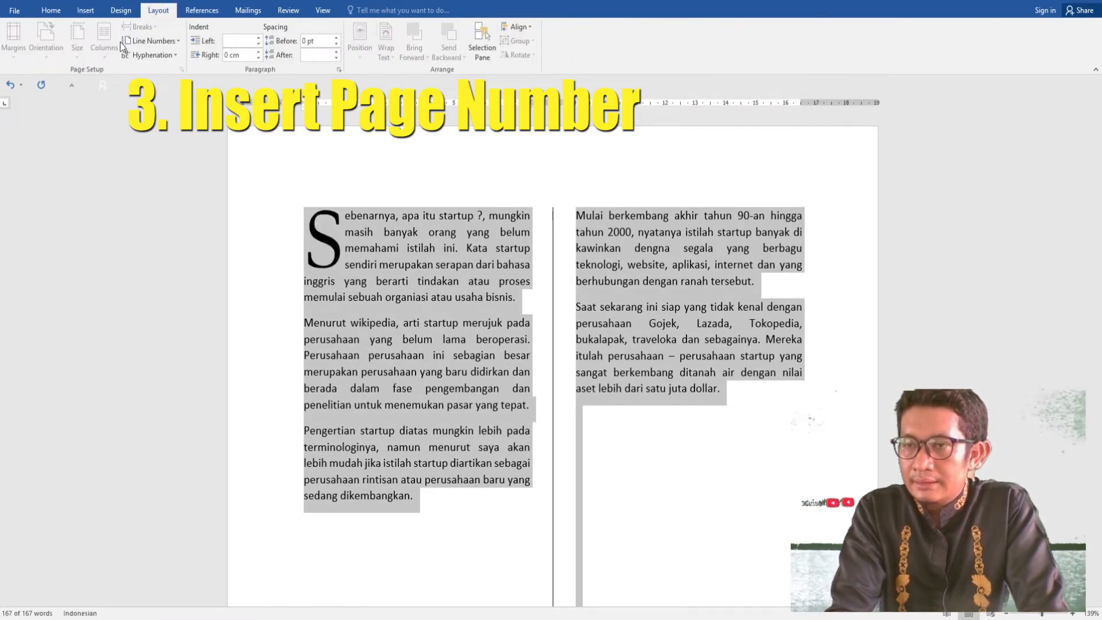
{"action": "left_click", "coordinate": [384, 247]}
{"action": "left_click_drag", "start_coordinate": [601, 516], "coordinate": [210, 205]}
{"action": "left_click", "coordinate": [106, 57]}
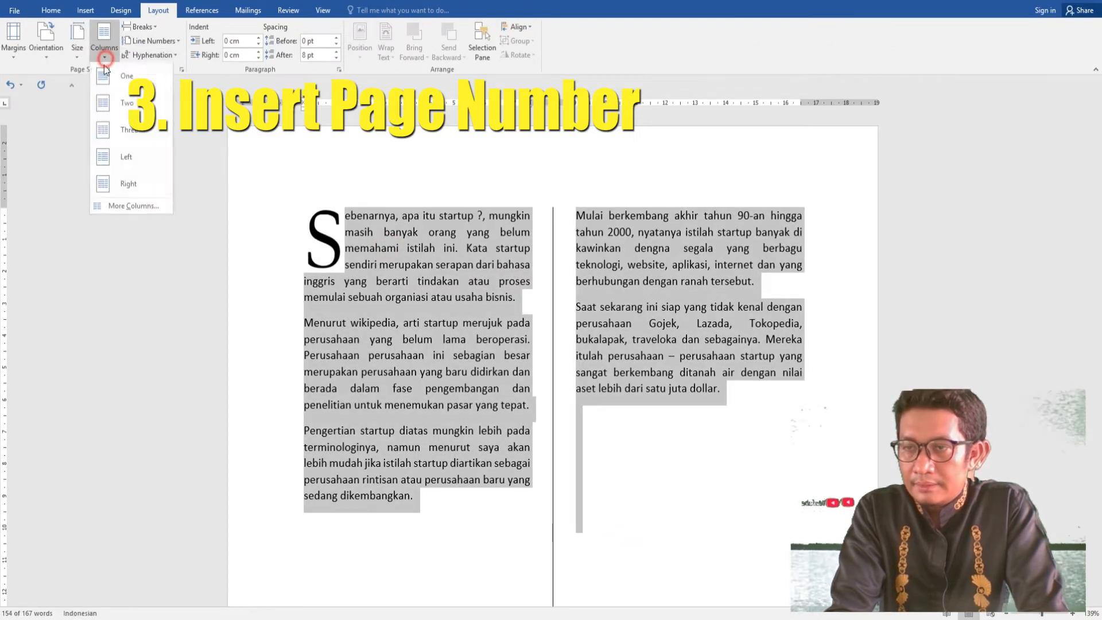
{"action": "left_click", "coordinate": [116, 77]}
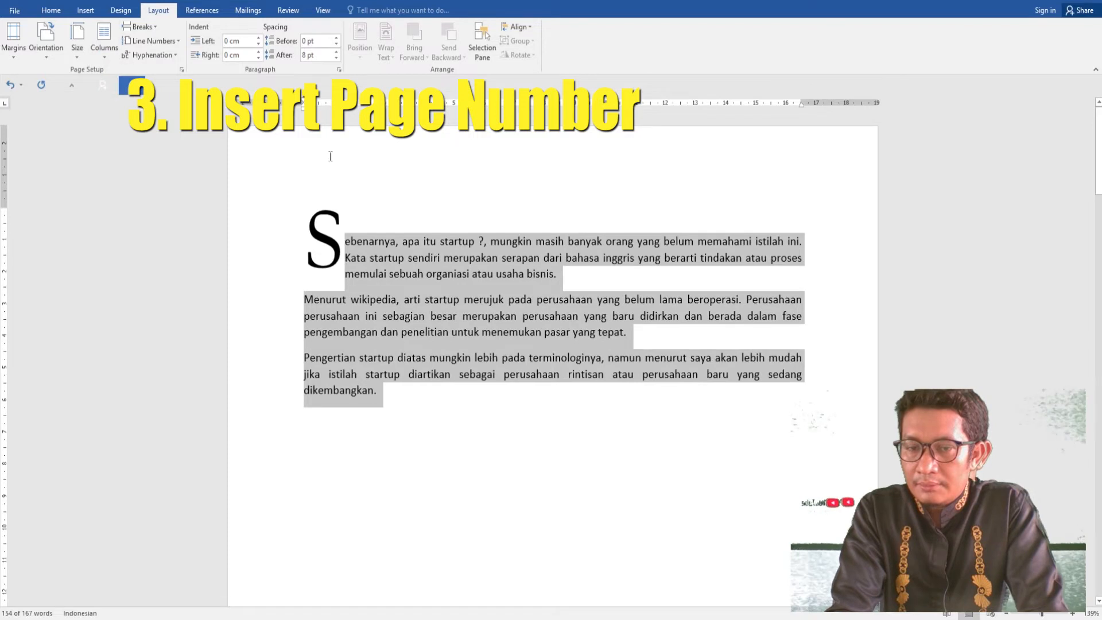
Step: Delete the drop cap S with its frame, and insert a regular "s" before "ebenarnya" in the first paragraph
{"action": "left_click", "coordinate": [456, 372]}
{"action": "left_click_drag", "start_coordinate": [394, 409], "coordinate": [346, 253]}
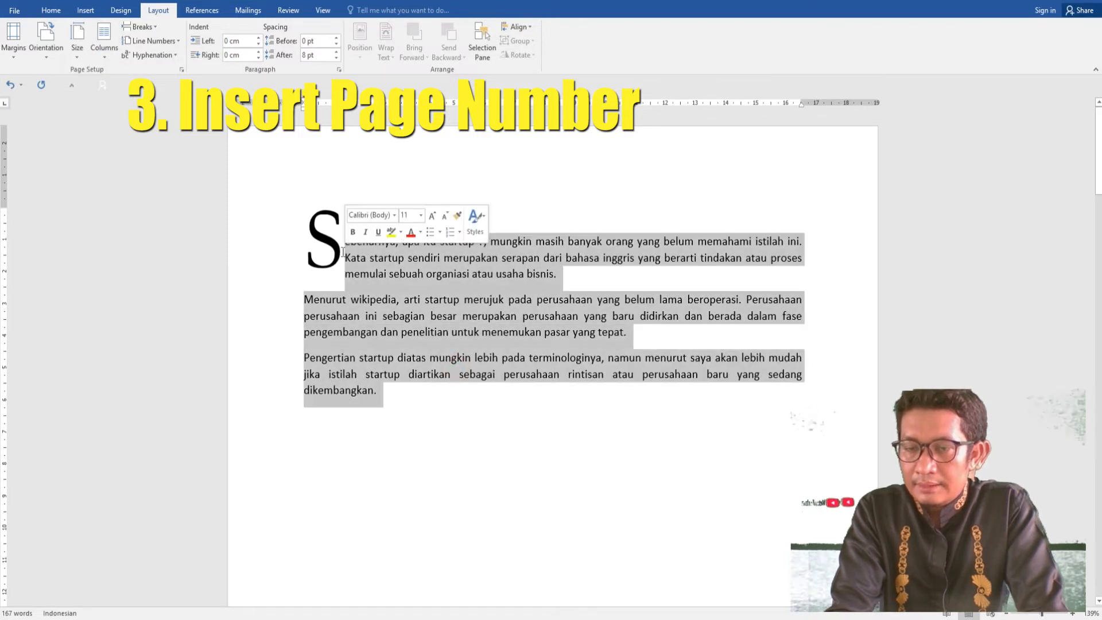
{"action": "left_click", "coordinate": [336, 249]}
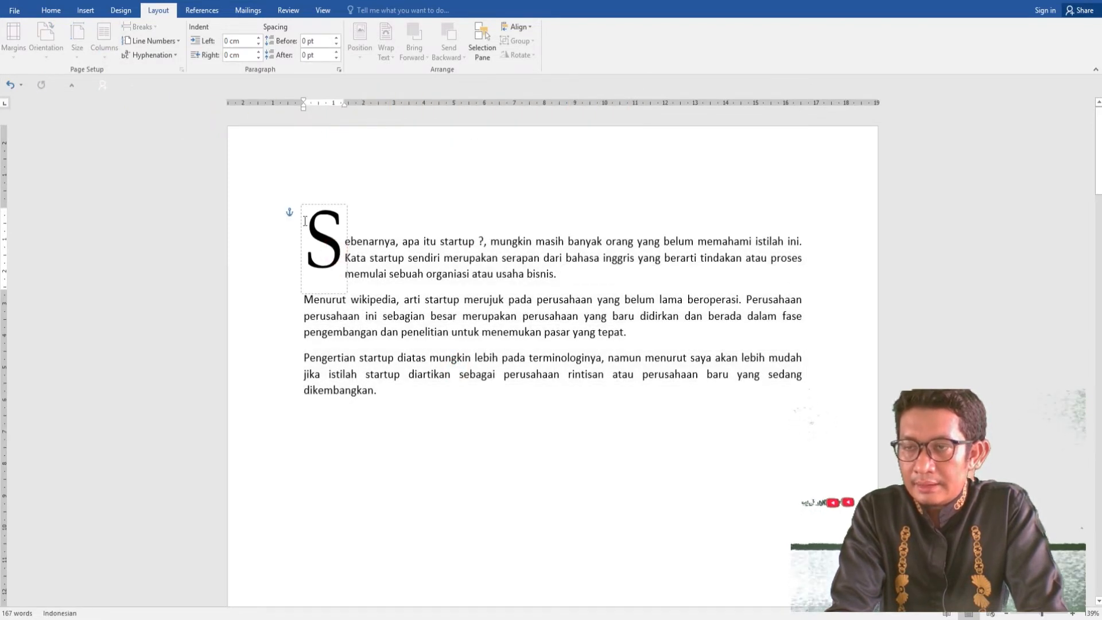
{"action": "left_click", "coordinate": [50, 10]}
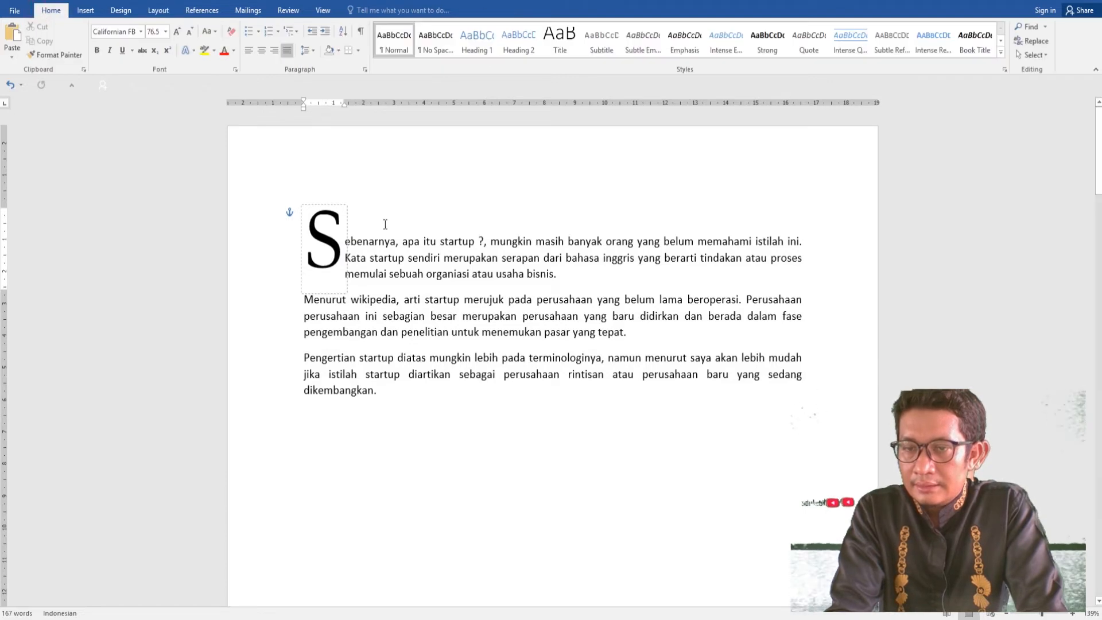
{"action": "key", "text": "Delete"}
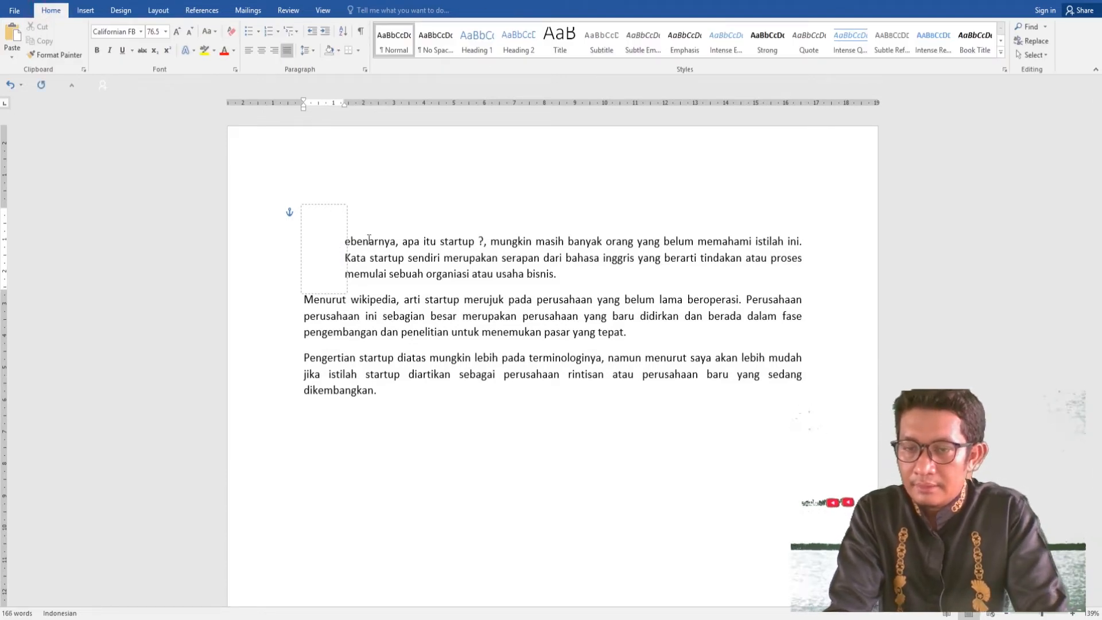
{"action": "left_click", "coordinate": [346, 245]}
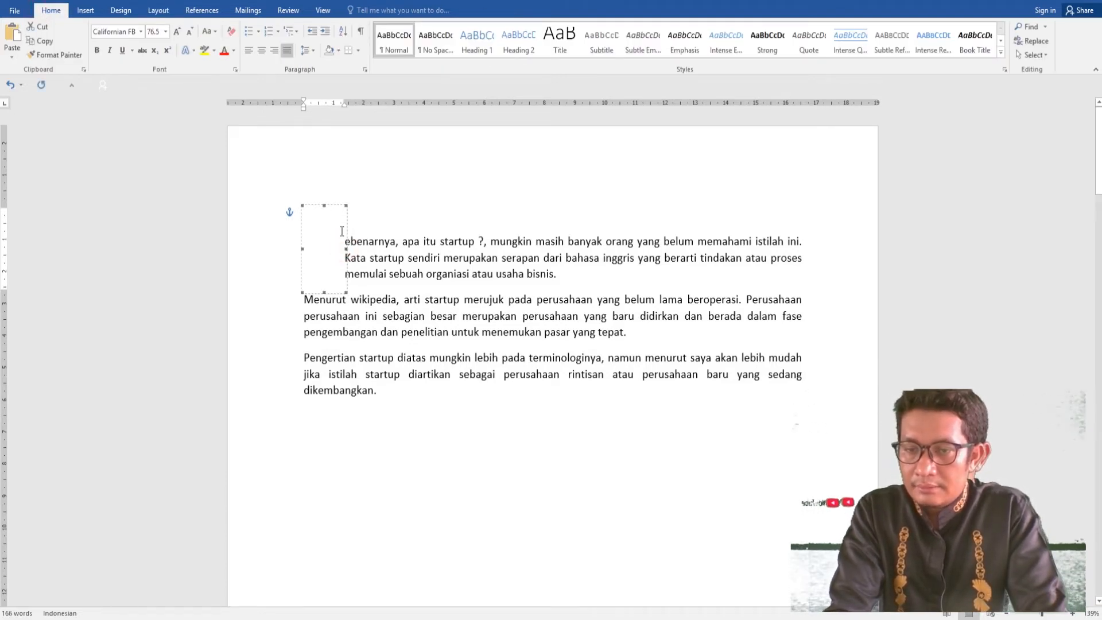
{"action": "key", "text": "Delete"}
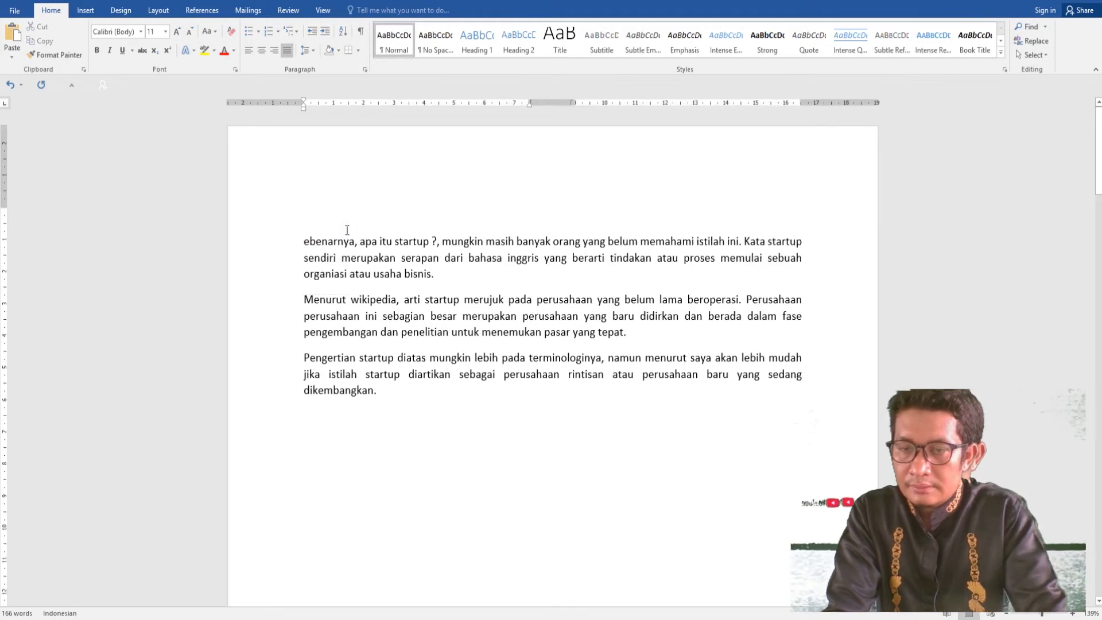
{"action": "left_click", "coordinate": [304, 241]}
{"action": "type", "text": "s"}
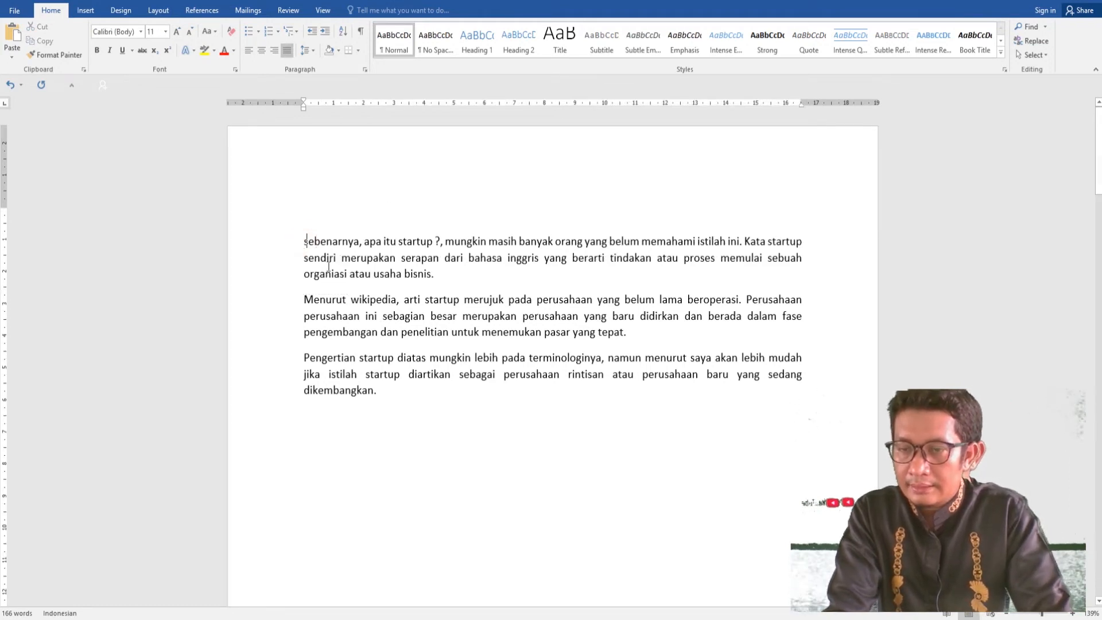
Step: Copy the three startup paragraphs and paste them on a new line after "dikembangkan."
{"action": "left_click", "coordinate": [384, 392], "text": "shift"}
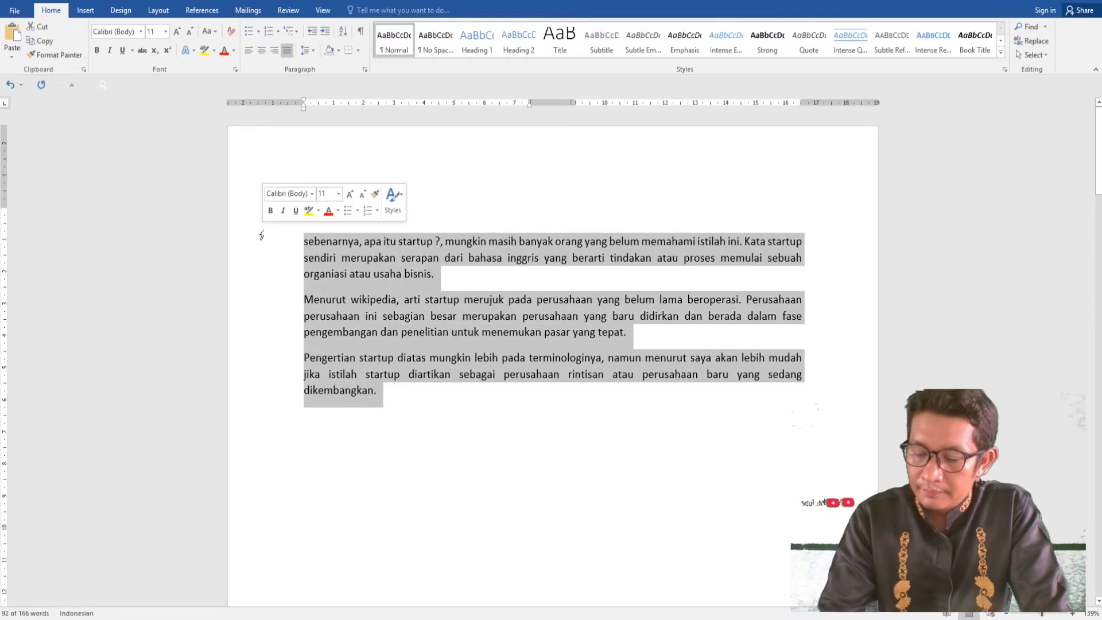
{"action": "key", "text": "ctrl+c"}
{"action": "left_click", "coordinate": [397, 391]}
{"action": "key", "text": "Return"}
{"action": "key", "text": "ctrl+v"}
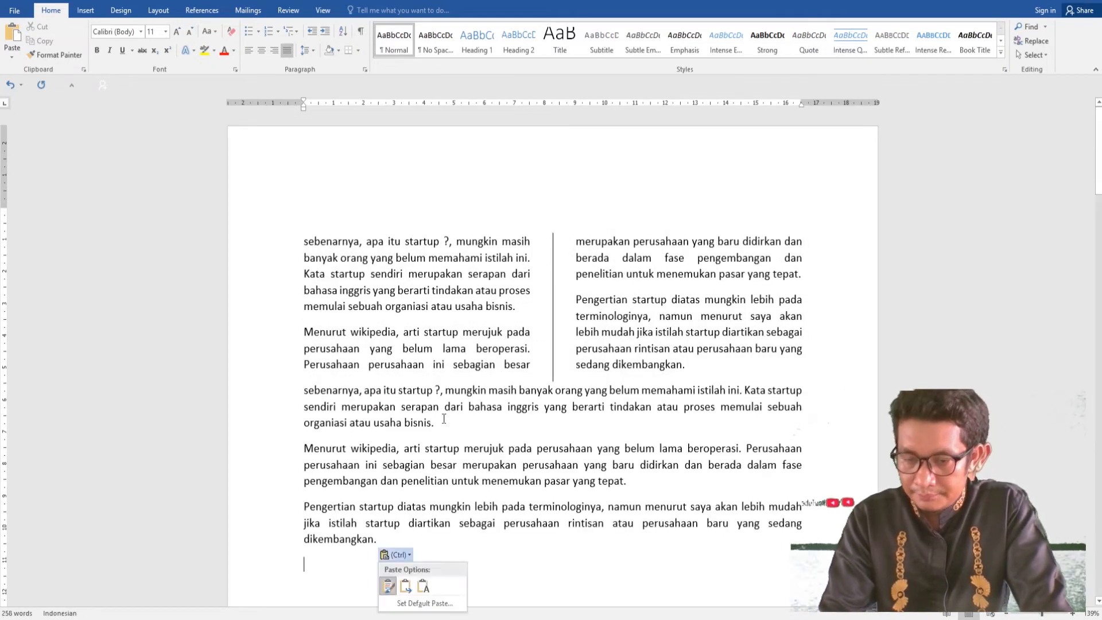
Step: Paste the copied startup paragraphs repeatedly at the insertion point to extend the text over several pages
{"action": "key", "text": "ctrl+v"}
{"action": "key", "text": "ctrl+v"}
{"action": "key", "text": "ctrl+v"}
{"action": "key", "text": "ctrl+v"}
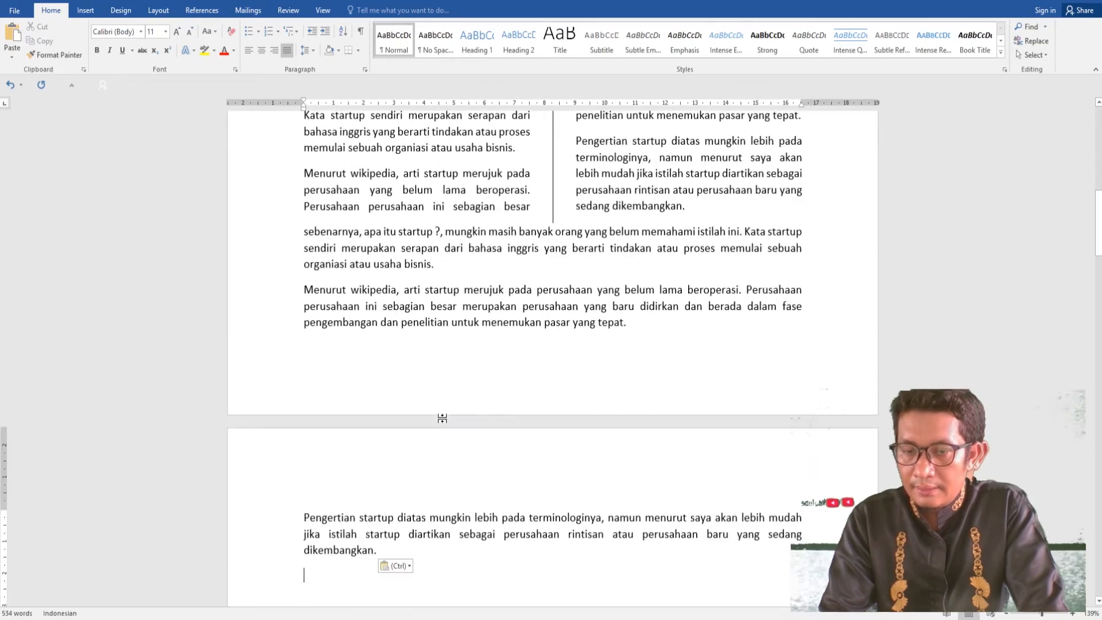
{"action": "key", "text": "ctrl+v"}
{"action": "key", "text": "ctrl+v"}
{"action": "key", "text": "ctrl+v"}
{"action": "key", "text": "ctrl+v"}
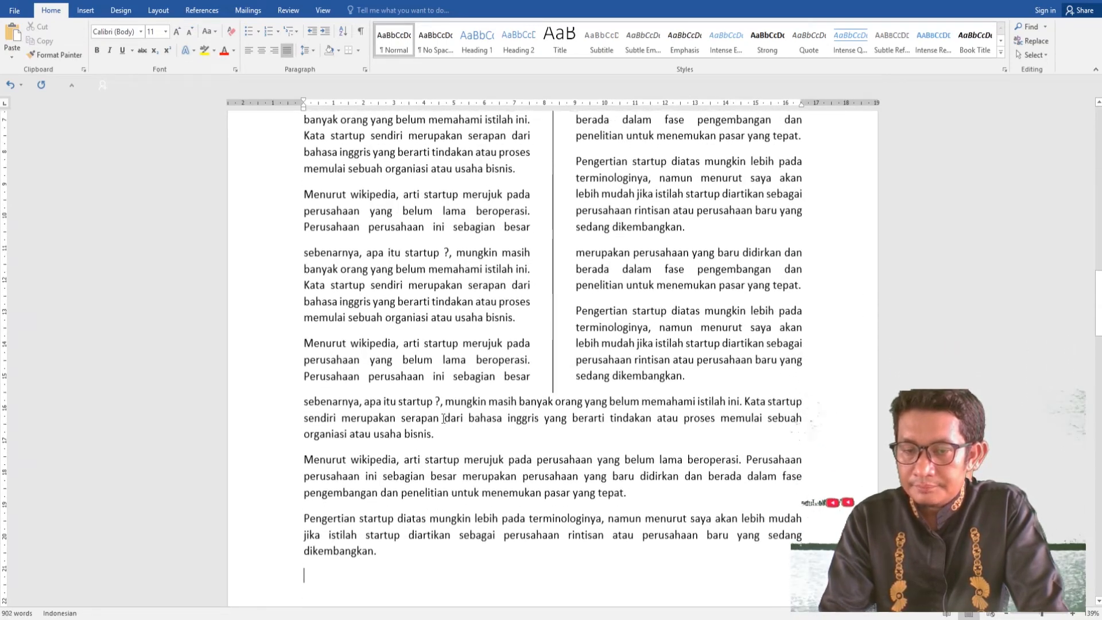
{"action": "key", "text": "ctrl+v"}
{"action": "key", "text": "ctrl+v"}
{"action": "type", "text": "vv"}
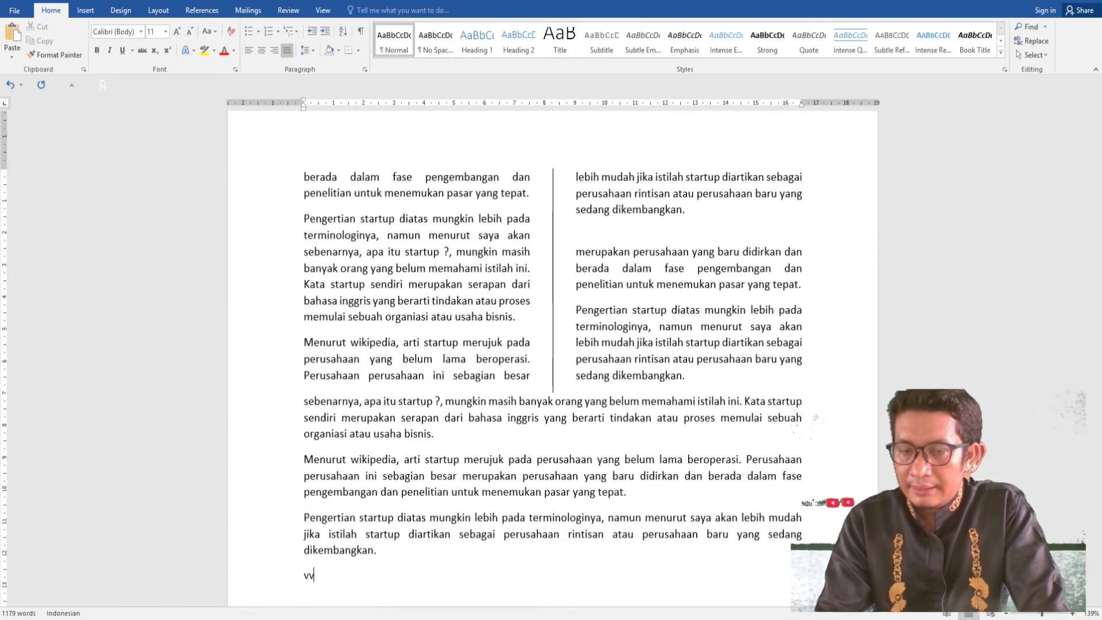
{"action": "key", "text": "ctrl+v"}
{"action": "key", "text": "ctrl+v"}
{"action": "key", "text": "ctrl+v"}
{"action": "key", "text": "ctrl+v"}
{"action": "key", "text": "ctrl+v"}
{"action": "key", "text": "ctrl+v"}
{"action": "key", "text": "ctrl+v"}
{"action": "key", "text": "ctrl+v"}
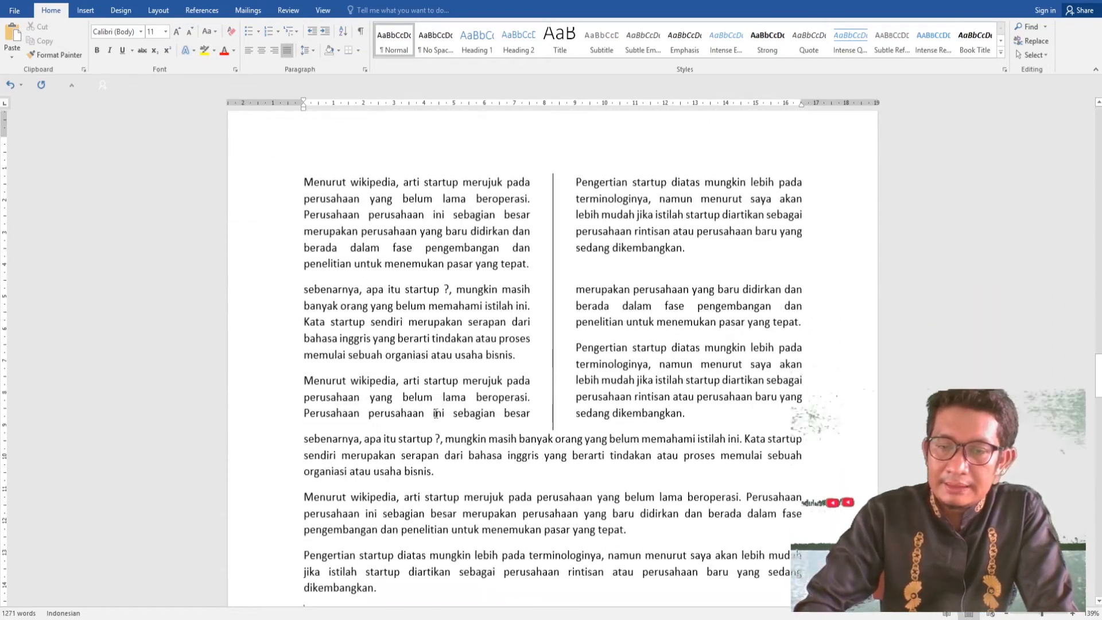
{"action": "key", "text": "ctrl+v"}
{"action": "key", "text": "ctrl+v"}
{"action": "key", "text": "ctrl+v"}
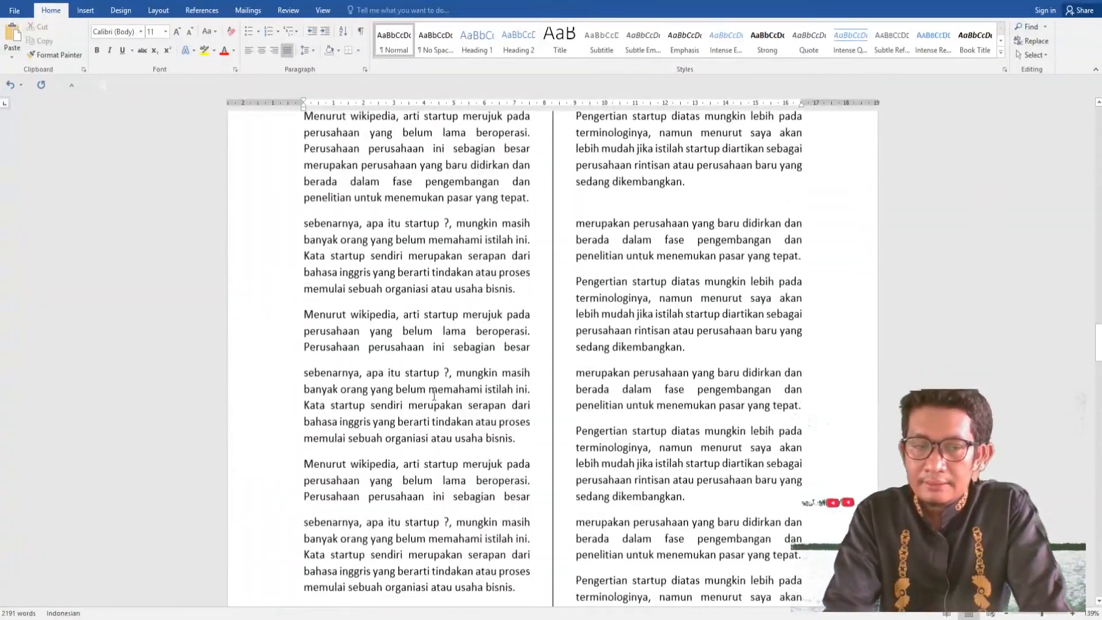
Step: Look through the document from its first page to examine how the pasted paragraphs are laid out in columns
{"action": "left_click_drag", "start_coordinate": [1099, 324], "coordinate": [1077, 120]}
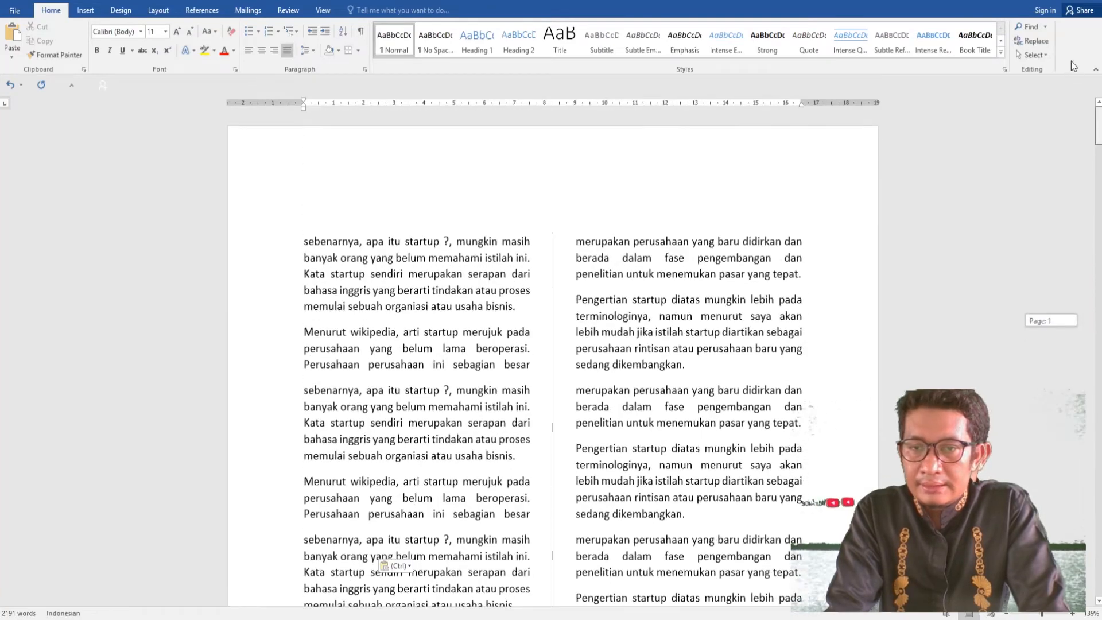
{"action": "left_click", "coordinate": [438, 257]}
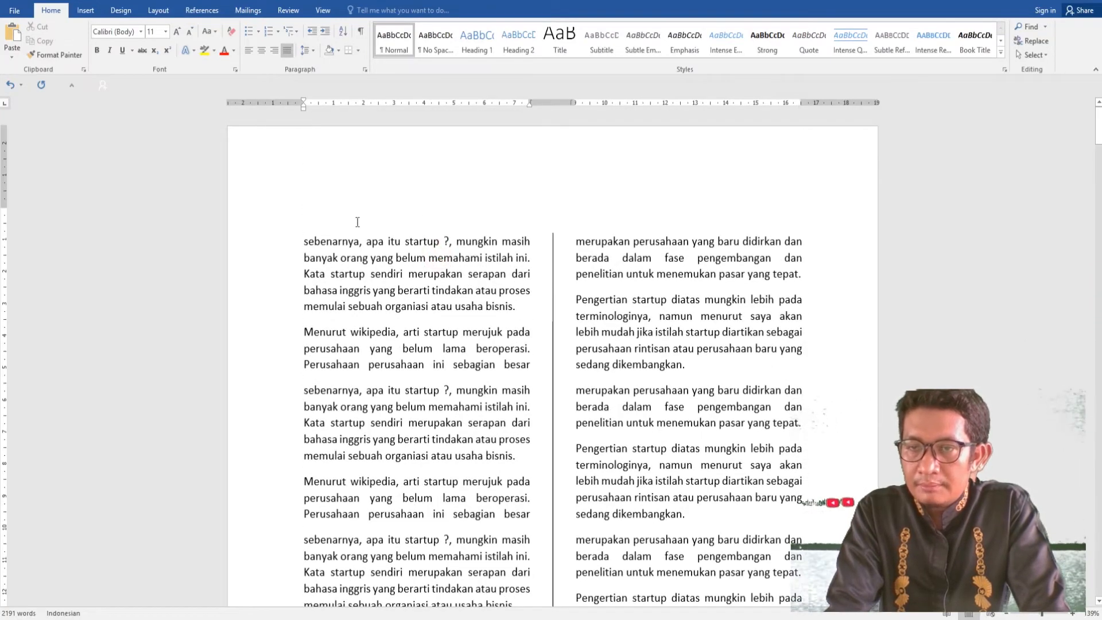
{"action": "key", "text": "ctrl+a"}
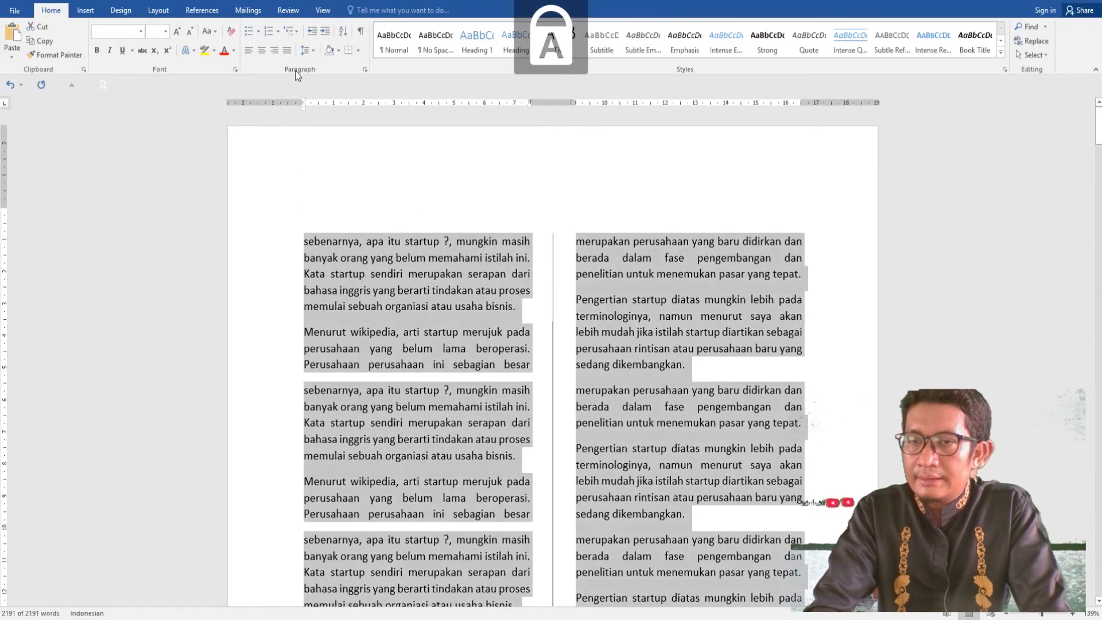
{"action": "left_click", "coordinate": [396, 269]}
{"action": "scroll", "coordinate": [503, 460], "scroll_direction": "down", "scroll_amount": 15}
{"action": "scroll", "coordinate": [503, 459], "scroll_direction": "down", "scroll_amount": 20}
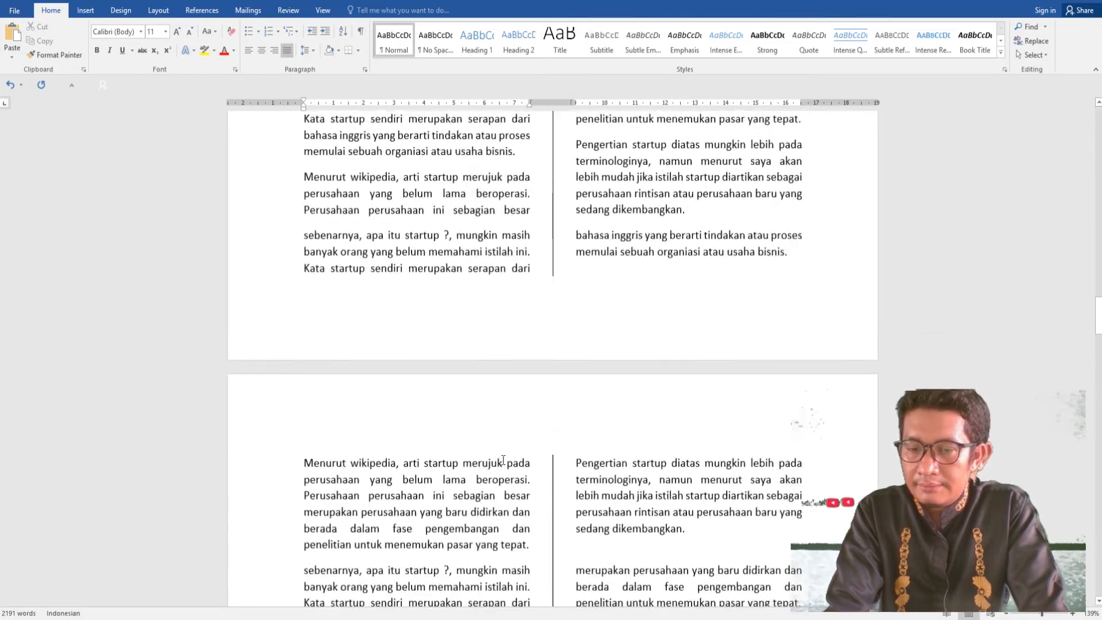
{"action": "scroll", "coordinate": [504, 459], "scroll_direction": "up", "scroll_amount": 2}
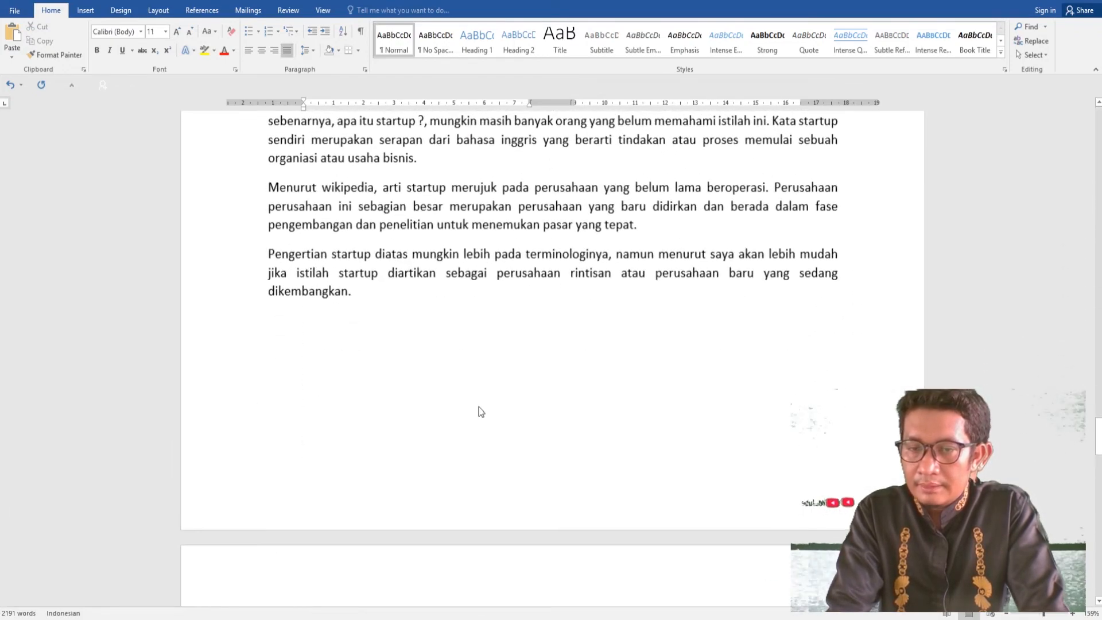
{"action": "scroll", "coordinate": [474, 363], "scroll_direction": "down", "scroll_amount": 7}
{"action": "scroll", "coordinate": [474, 363], "scroll_direction": "up", "scroll_amount": 15}
{"action": "scroll", "coordinate": [474, 362], "scroll_direction": "up", "scroll_amount": 1}
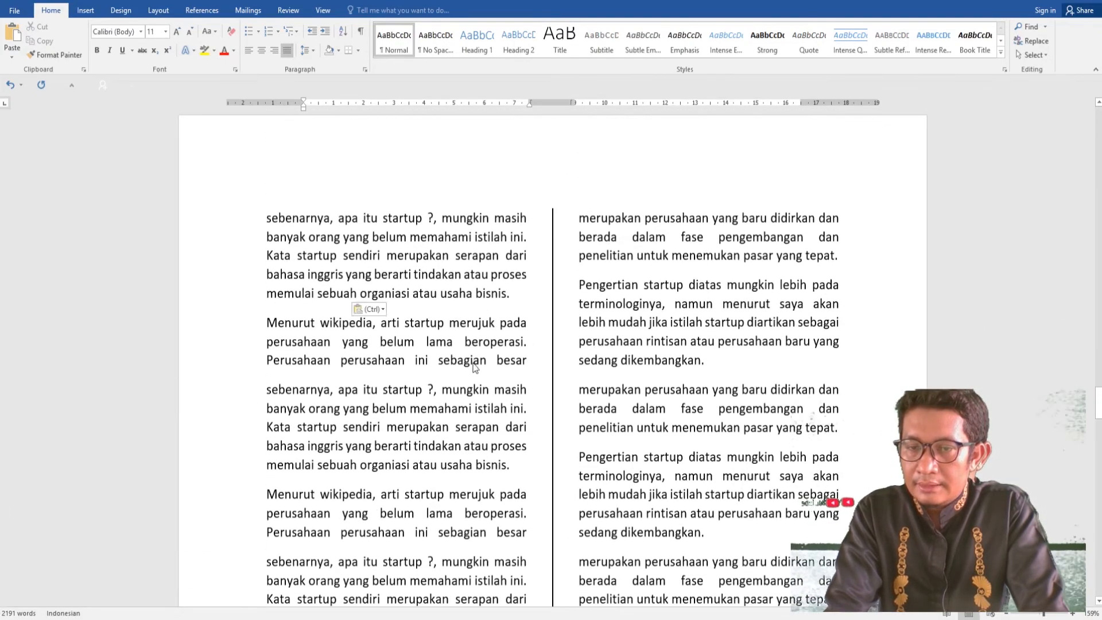
Step: Select all the text and set it to one column, applied to the whole document
{"action": "key", "text": "ctrl+a"}
{"action": "left_click", "coordinate": [155, 11]}
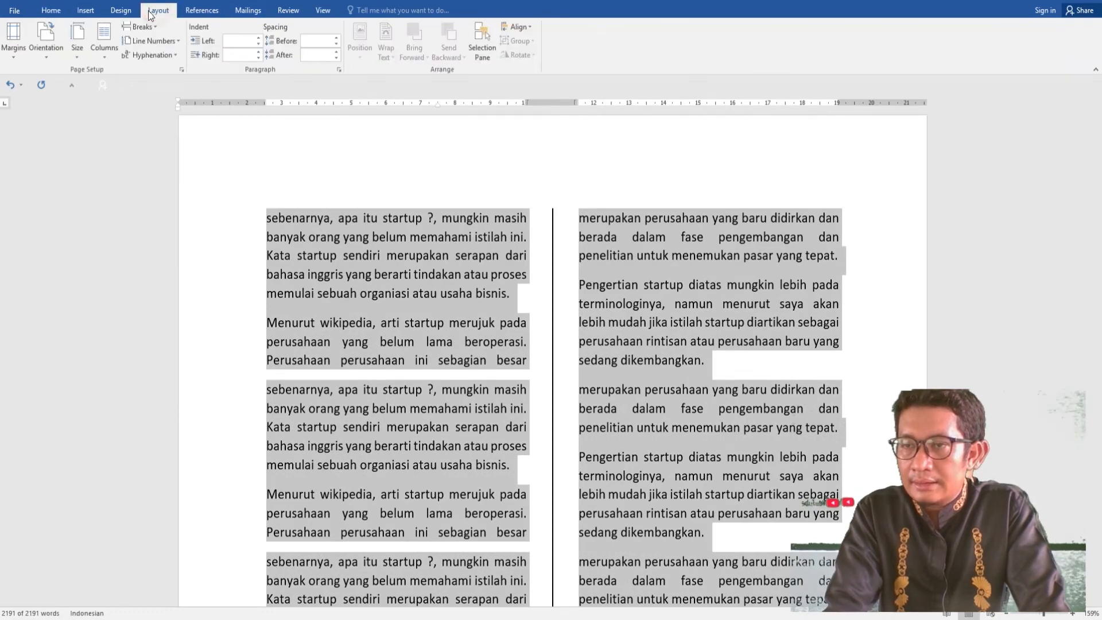
{"action": "left_click", "coordinate": [105, 53]}
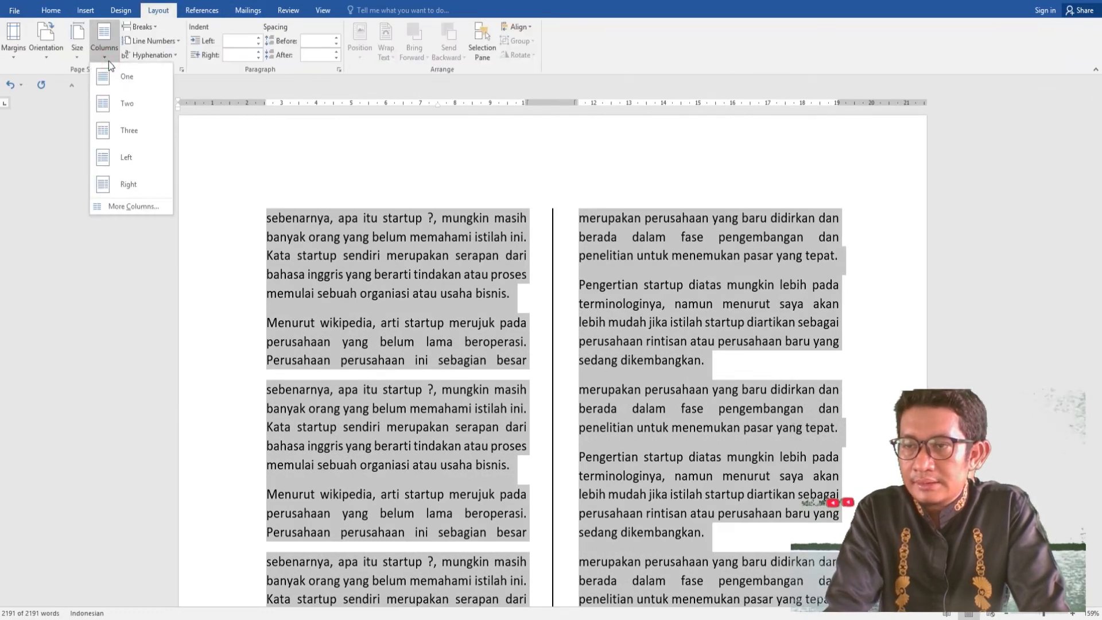
{"action": "left_click", "coordinate": [133, 207]}
{"action": "left_click_drag", "start_coordinate": [194, 134], "coordinate": [377, 133]}
{"action": "left_click", "coordinate": [266, 171]}
{"action": "left_click", "coordinate": [315, 302]}
{"action": "left_click", "coordinate": [310, 322]}
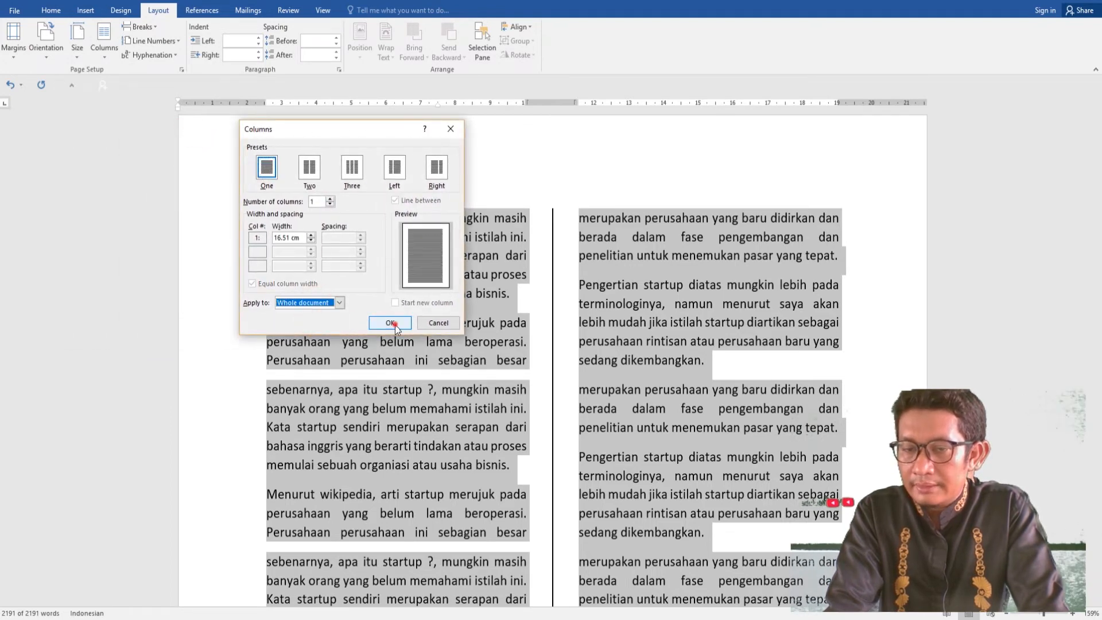
{"action": "left_click", "coordinate": [394, 324]}
Step: Clear the selection and review the column layout of the pages from the end back to the beginning
{"action": "scroll", "coordinate": [441, 402], "scroll_direction": "down", "scroll_amount": 3}
{"action": "scroll", "coordinate": [441, 426], "scroll_direction": "up", "scroll_amount": 15}
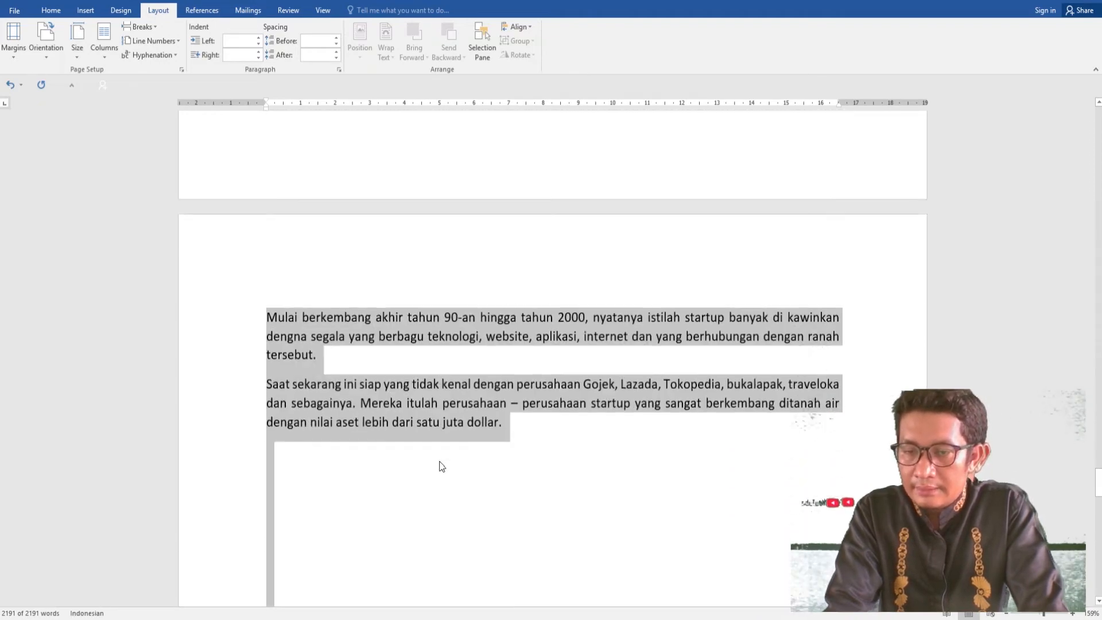
{"action": "left_click", "coordinate": [418, 299]}
{"action": "scroll", "coordinate": [418, 288], "scroll_direction": "up", "scroll_amount": 15}
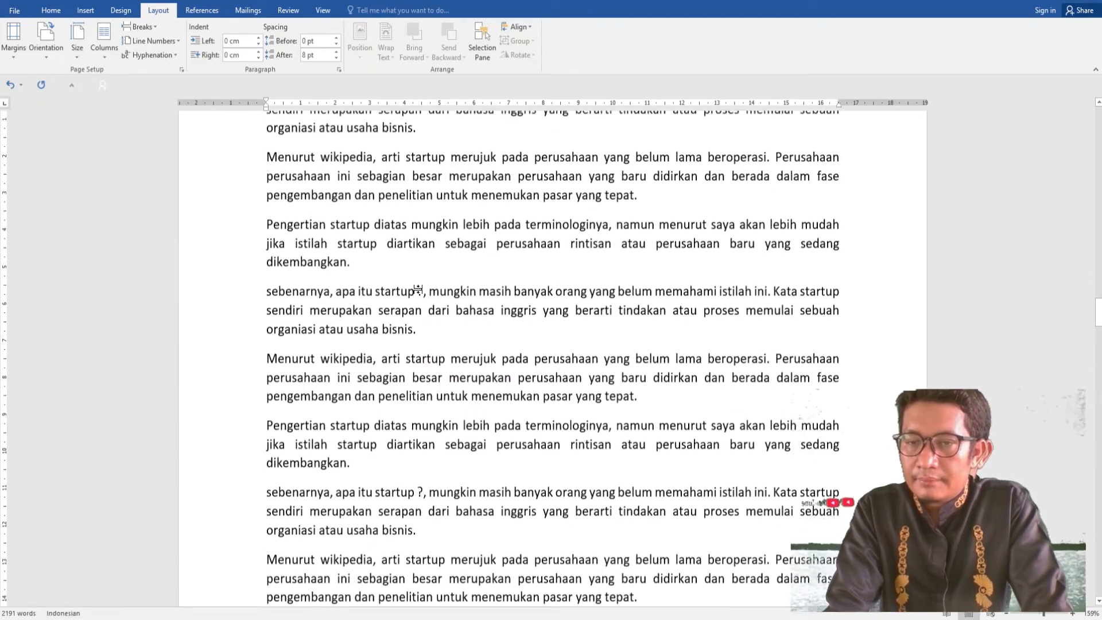
{"action": "scroll", "coordinate": [418, 288], "scroll_direction": "up", "scroll_amount": 15}
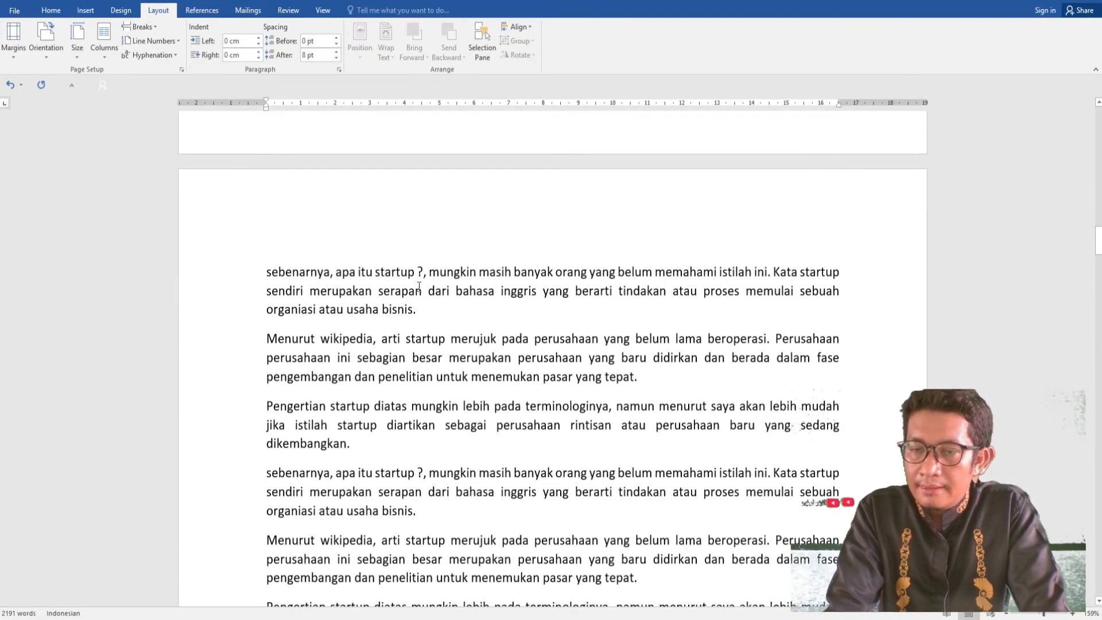
{"action": "scroll", "coordinate": [413, 315], "scroll_direction": "up", "scroll_amount": 5}
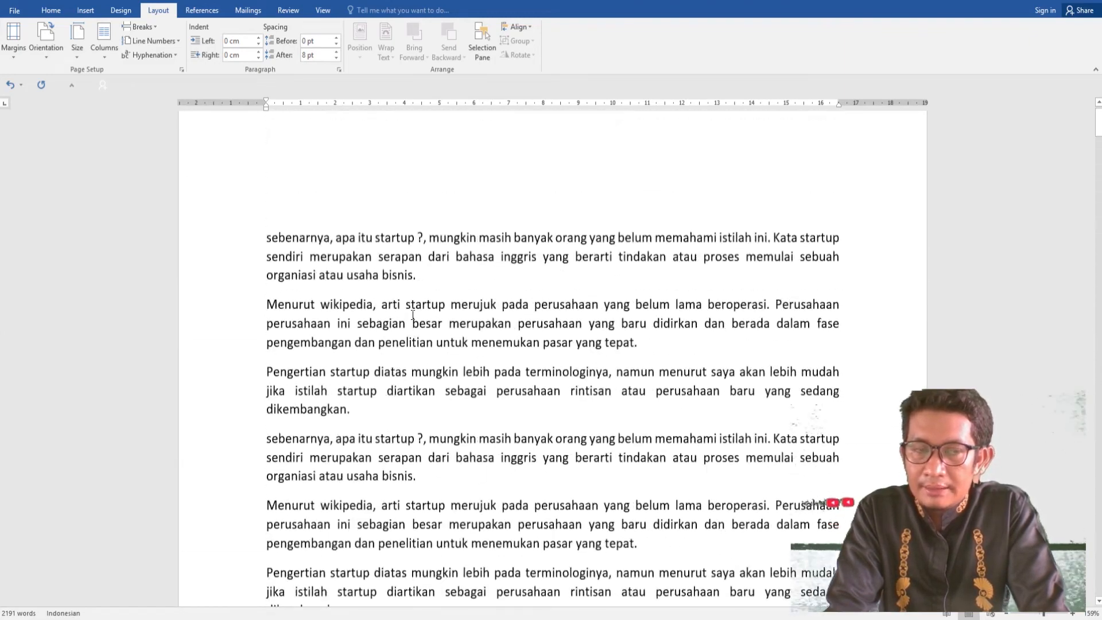
{"action": "scroll", "coordinate": [428, 241], "scroll_direction": "down", "scroll_amount": 13}
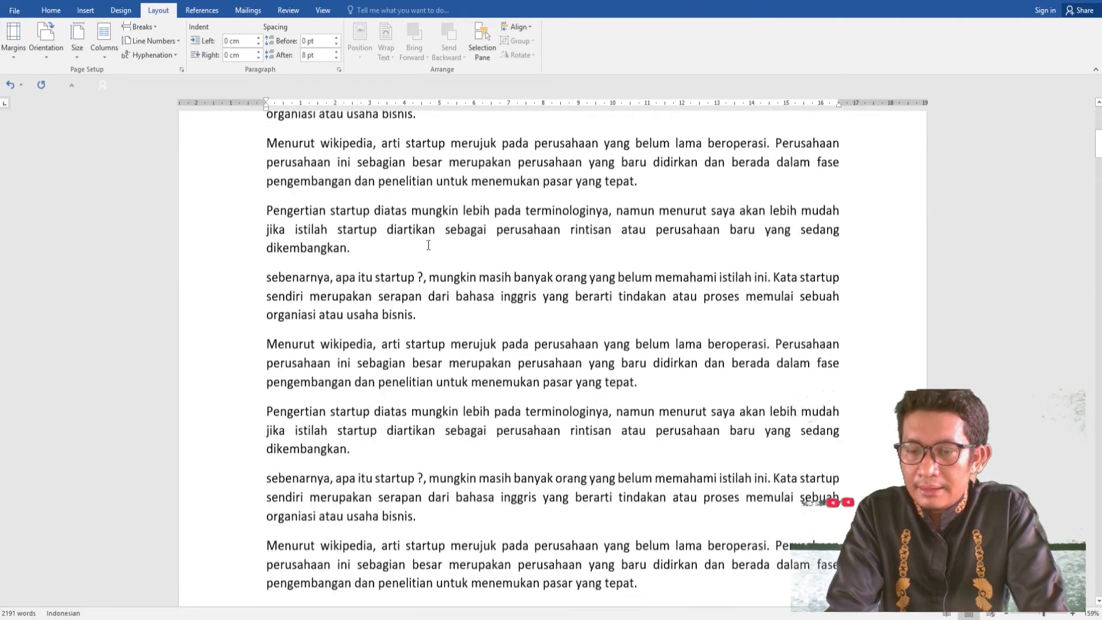
{"action": "scroll", "coordinate": [428, 250], "scroll_direction": "up", "scroll_amount": 13}
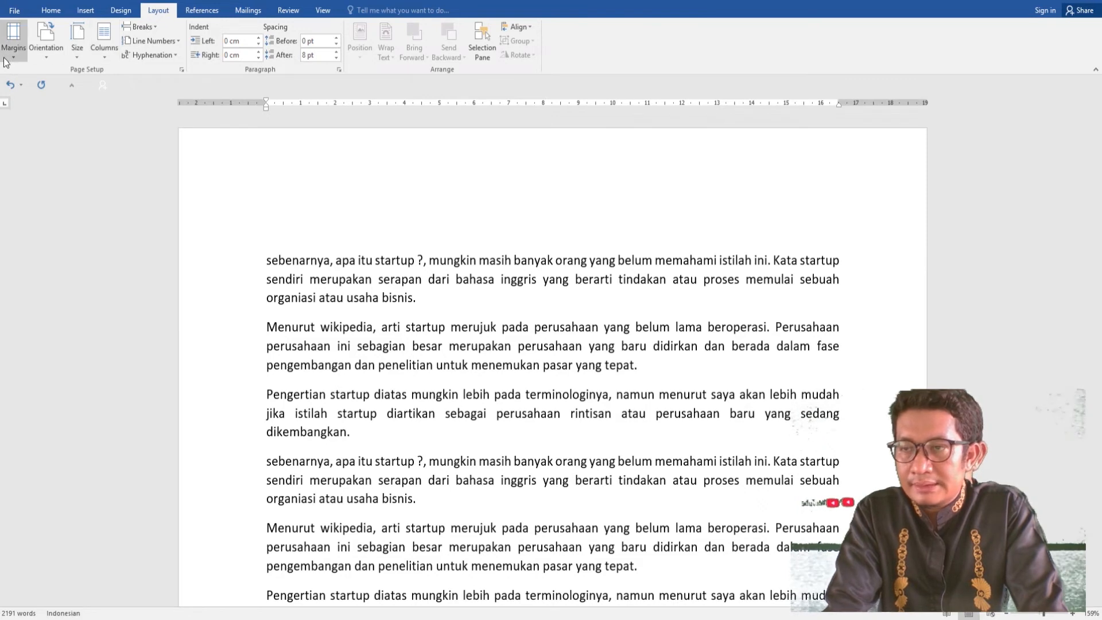
Step: Set custom margins for this section: top 4 cm, left 4 cm, bottom 3 cm and right 3 cm
{"action": "left_click", "coordinate": [13, 43]}
{"action": "left_click", "coordinate": [71, 355]}
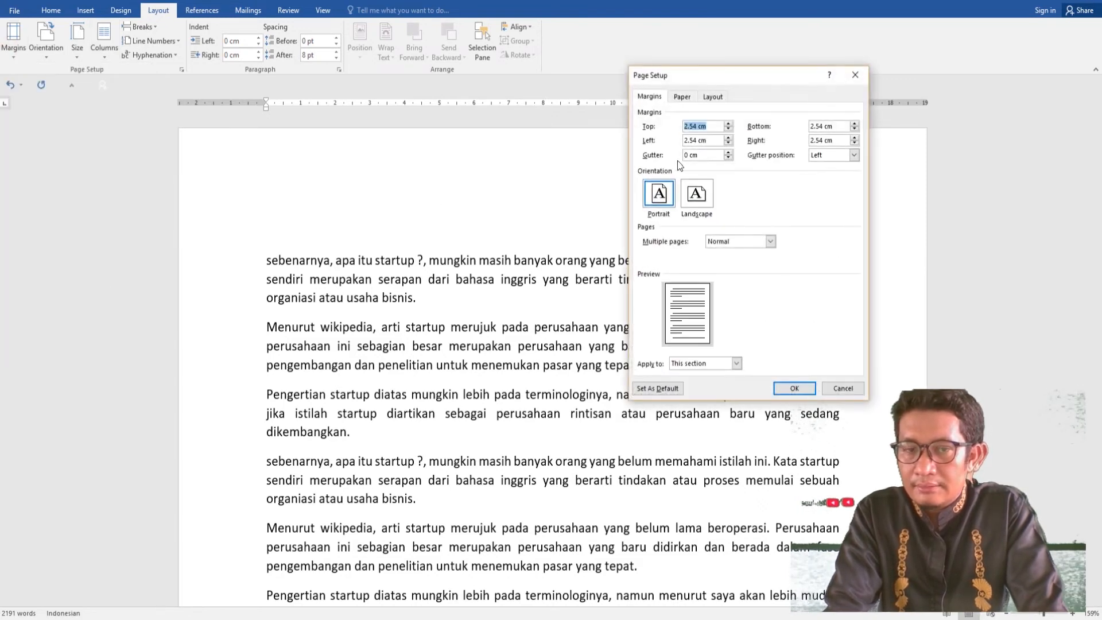
{"action": "type", "text": "4"}
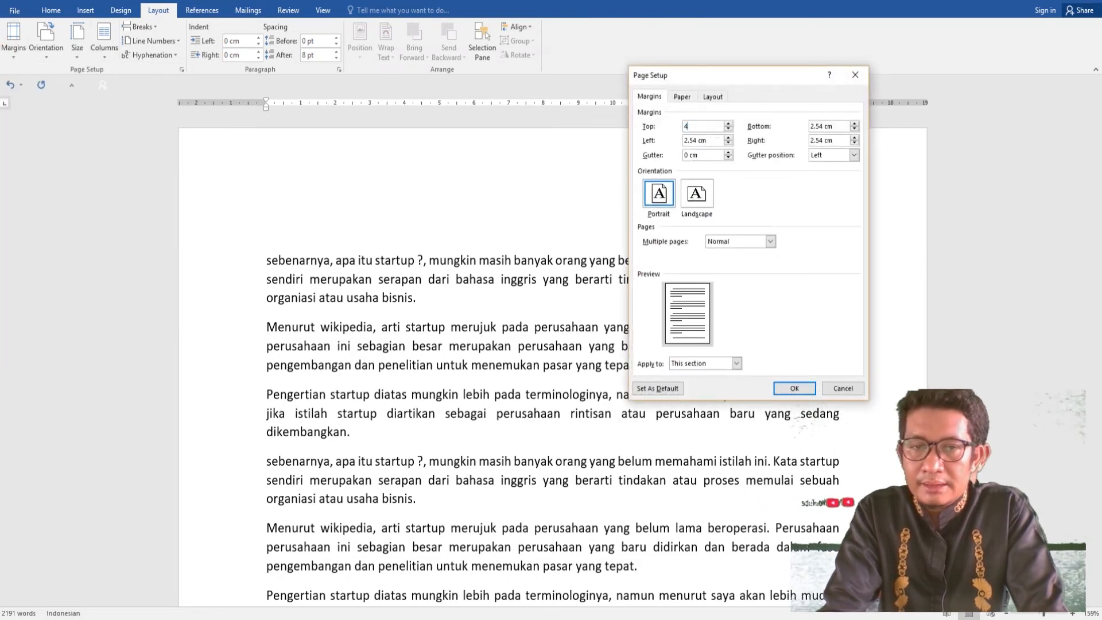
{"action": "left_click", "coordinate": [713, 140]}
{"action": "type", "text": "4"}
{"action": "left_click", "coordinate": [824, 124]}
{"action": "type", "text": "3"}
{"action": "key", "text": "Tab"}
{"action": "key", "text": "Tab"}
{"action": "type", "text": "3"}
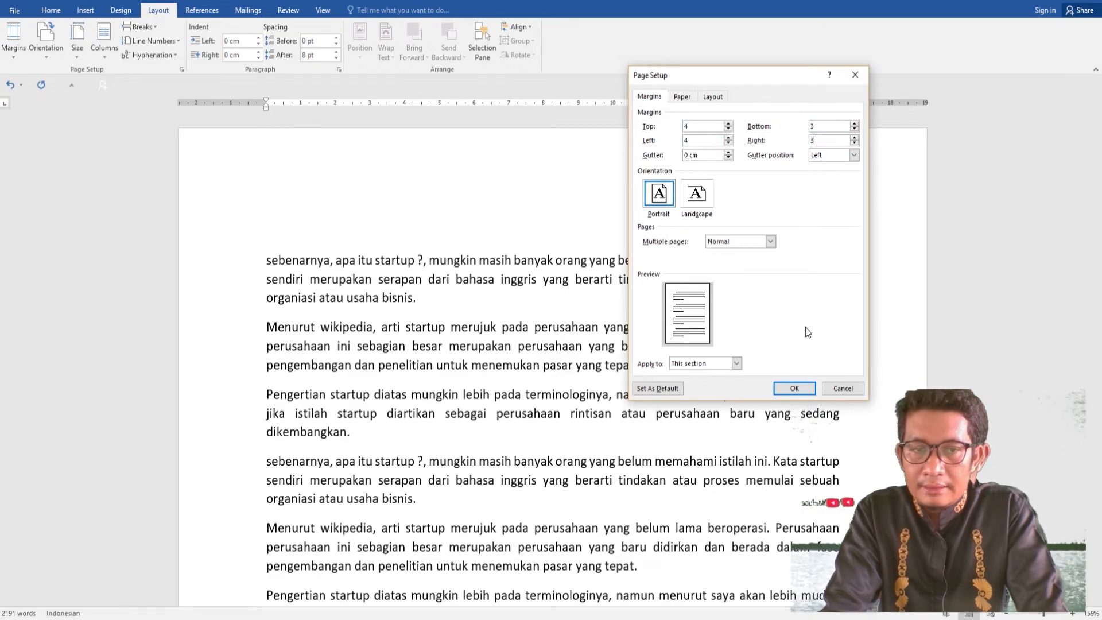
{"action": "left_click", "coordinate": [794, 388]}
Step: Insert page numbers at the bottom of the page using the Plain Number 3 style
{"action": "scroll", "coordinate": [511, 408], "scroll_direction": "down", "scroll_amount": 8}
{"action": "scroll", "coordinate": [514, 368], "scroll_direction": "up", "scroll_amount": 3}
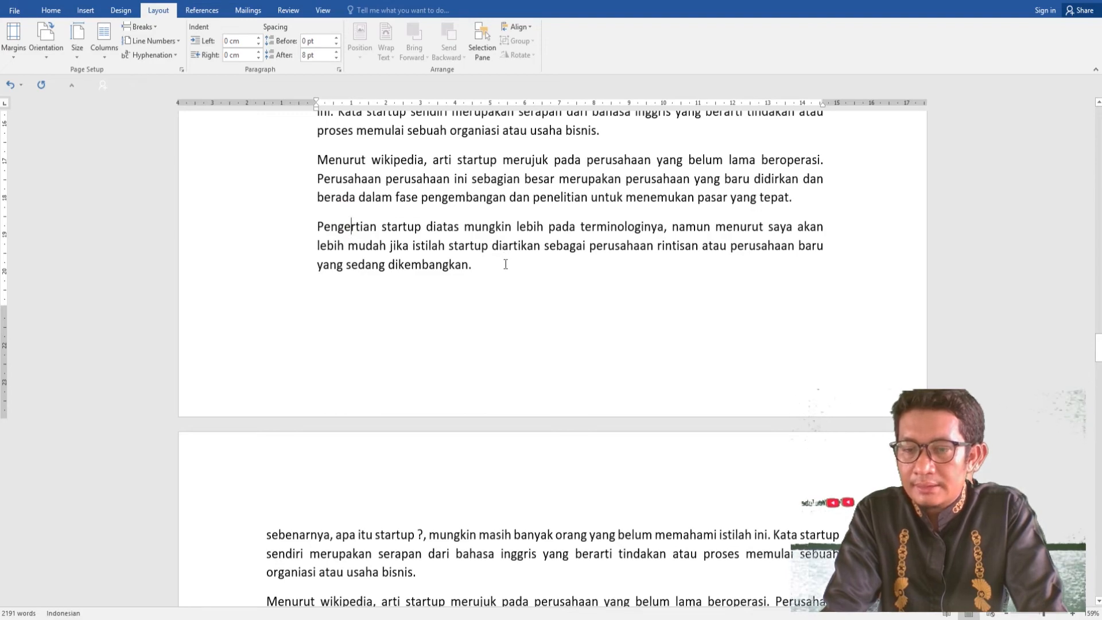
{"action": "scroll", "coordinate": [505, 264], "scroll_direction": "down", "scroll_amount": 20}
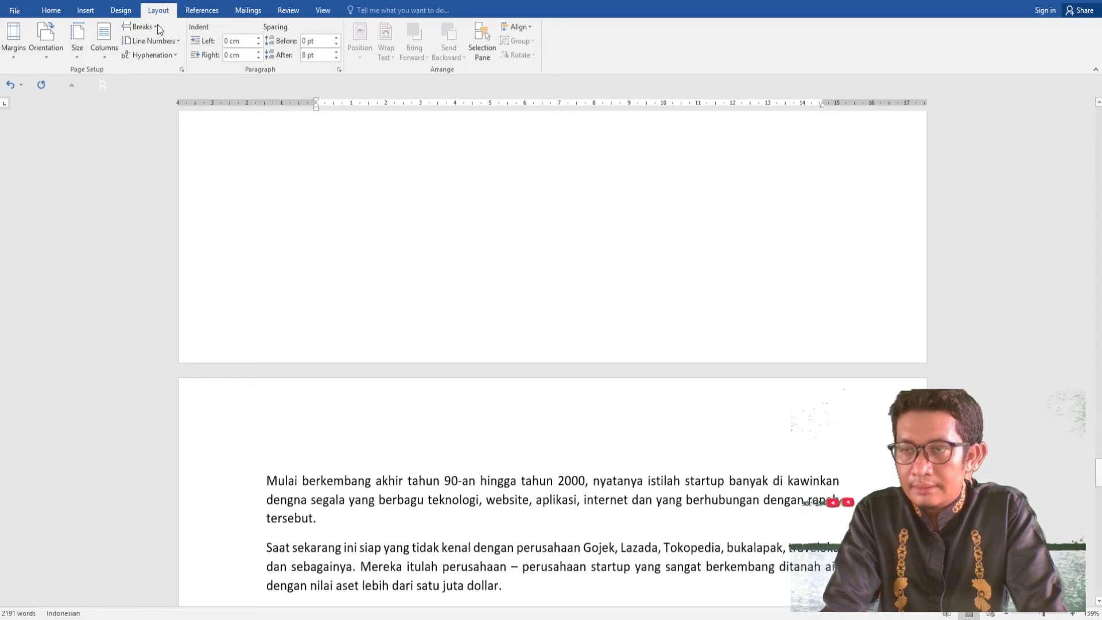
{"action": "left_click", "coordinate": [87, 13]}
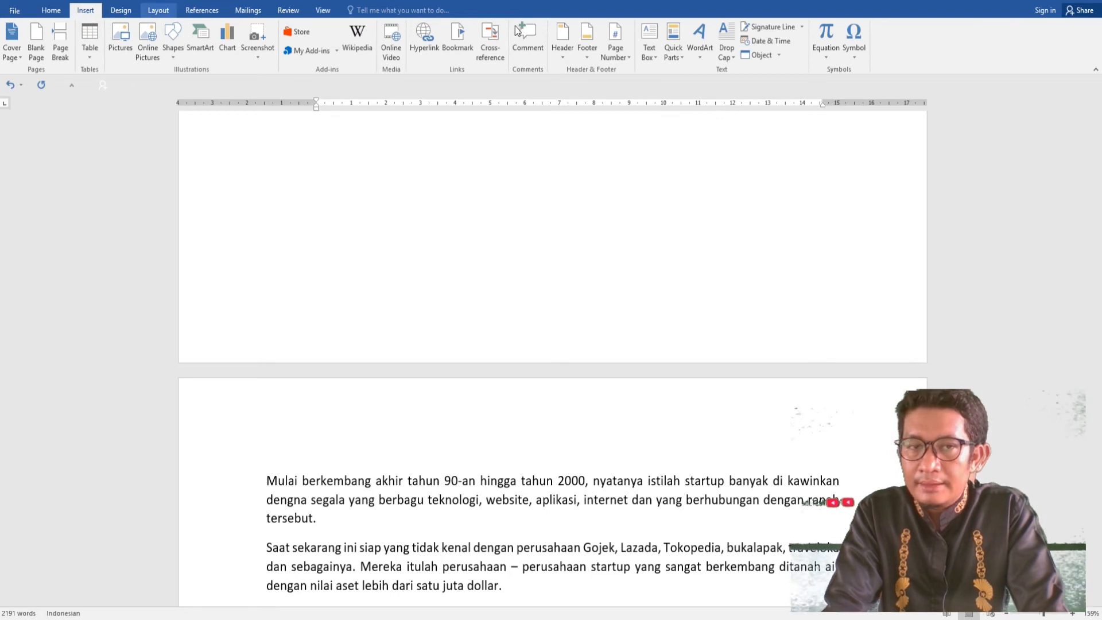
{"action": "left_click", "coordinate": [618, 49]}
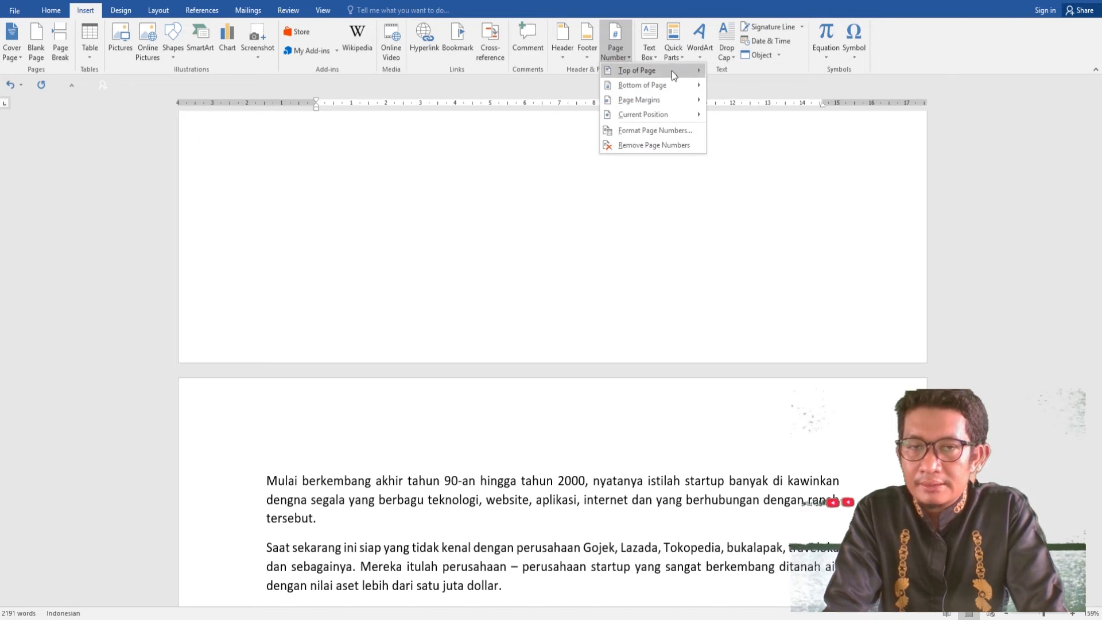
{"action": "mouse_move", "coordinate": [672, 71]}
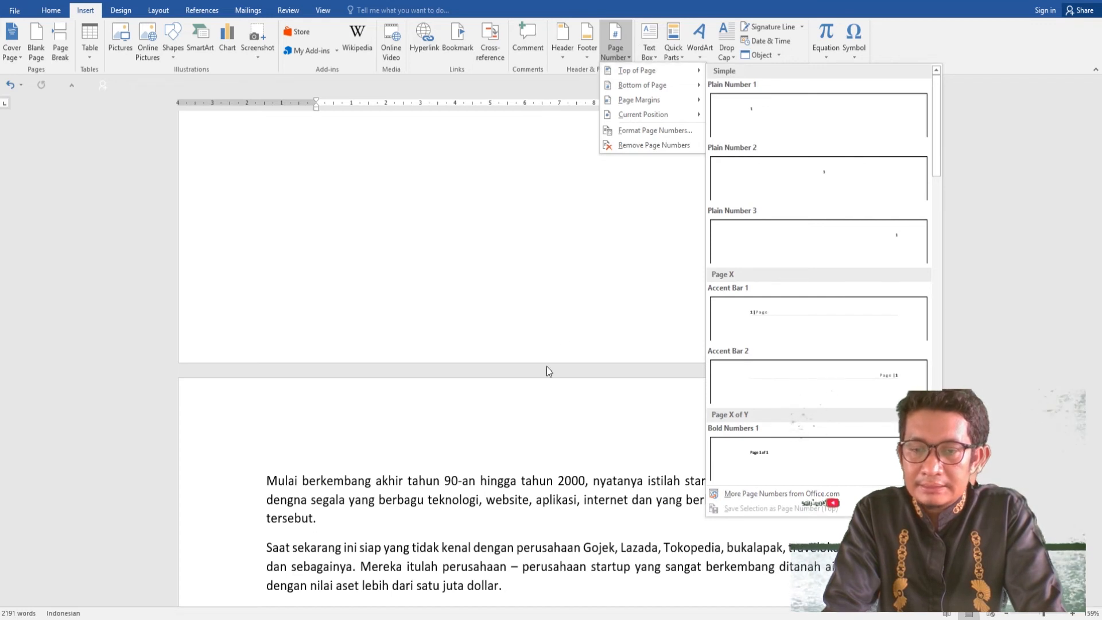
{"action": "mouse_move", "coordinate": [635, 76]}
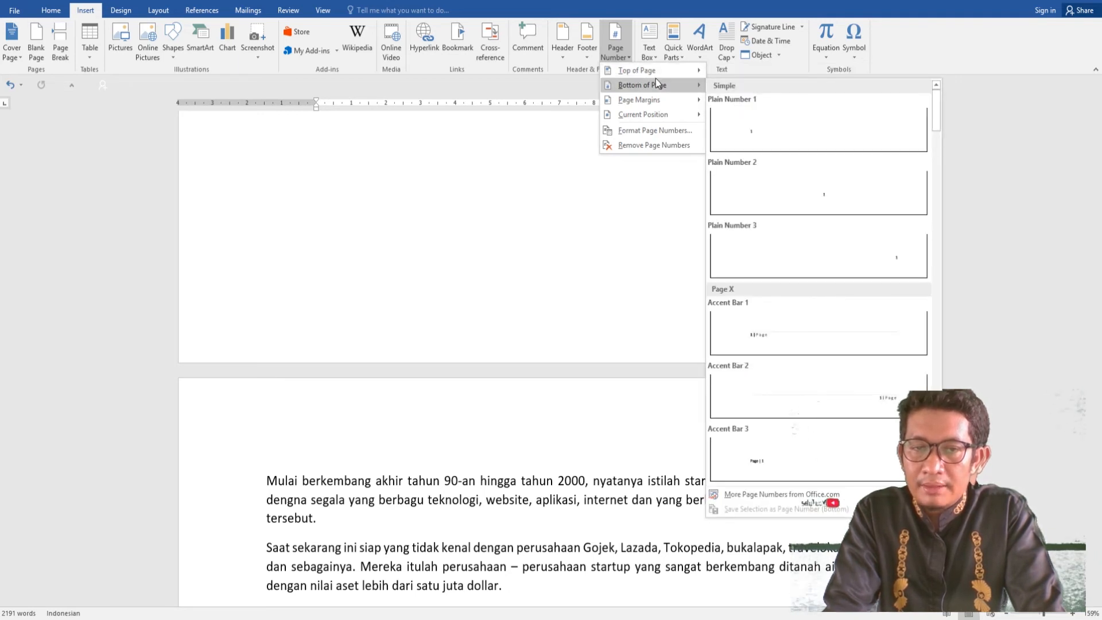
{"action": "mouse_move", "coordinate": [660, 105]}
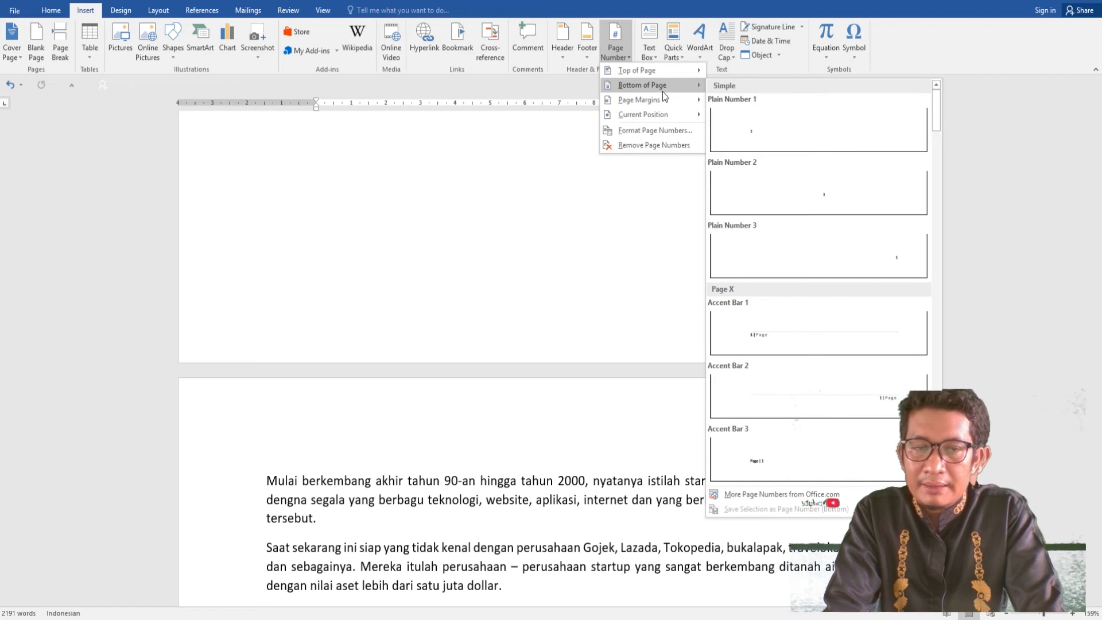
{"action": "left_click", "coordinate": [835, 258]}
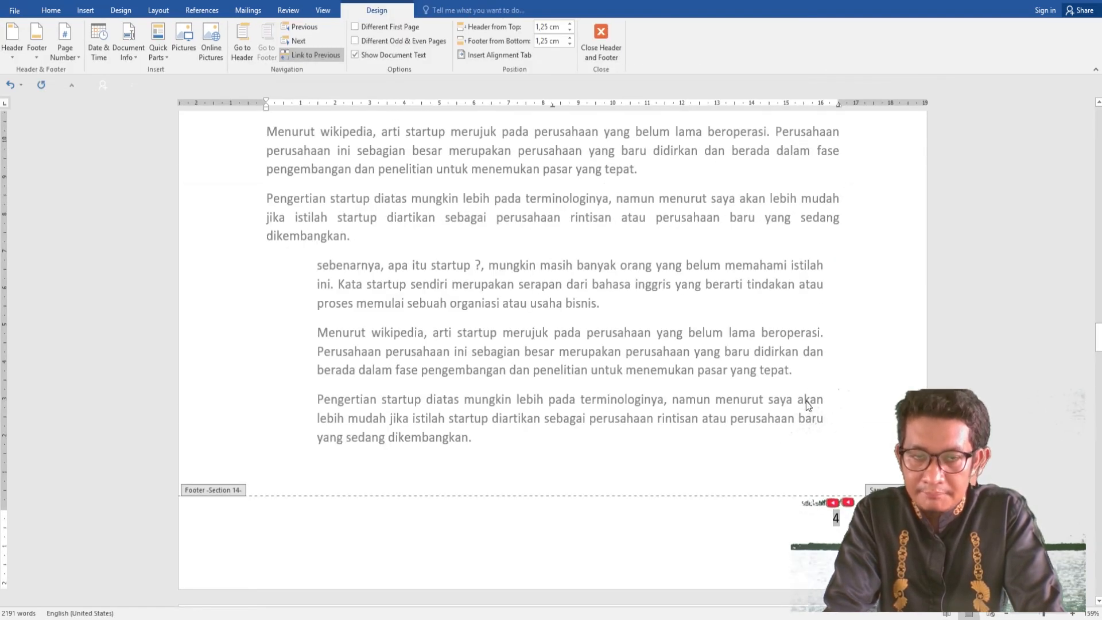
Step: Check the page numbers in the footers from the first page onward
{"action": "scroll", "coordinate": [806, 401], "scroll_direction": "down", "scroll_amount": 5}
{"action": "scroll", "coordinate": [782, 233], "scroll_direction": "up", "scroll_amount": 8}
{"action": "left_click_drag", "start_coordinate": [1097, 267], "coordinate": [1072, 94]}
{"action": "scroll", "coordinate": [939, 252], "scroll_direction": "down", "scroll_amount": 12}
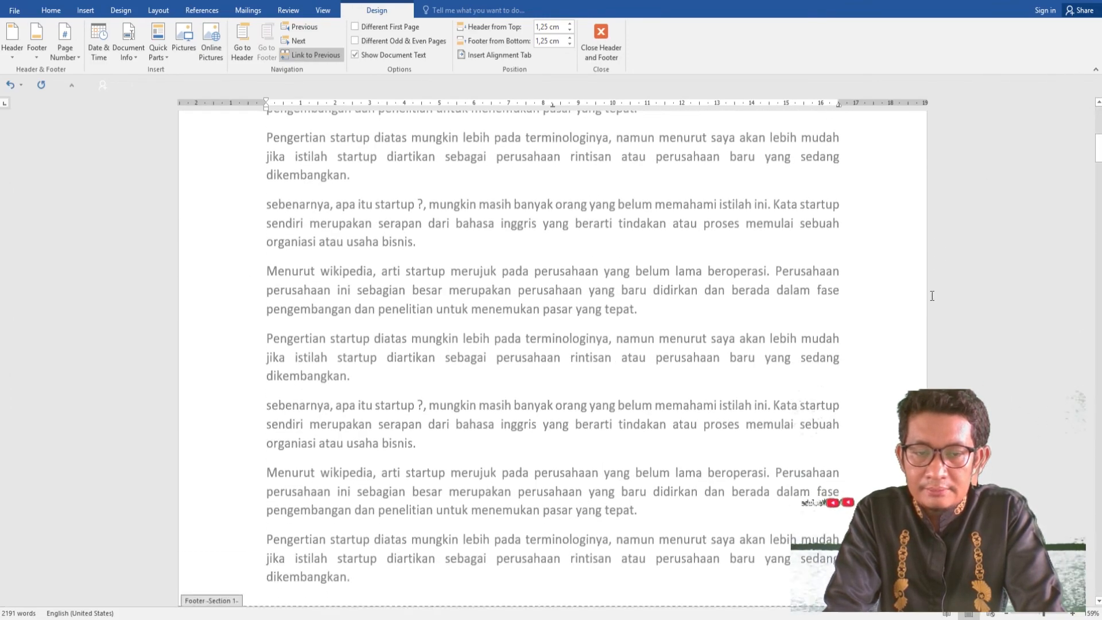
{"action": "scroll", "coordinate": [849, 270], "scroll_direction": "down", "scroll_amount": 15}
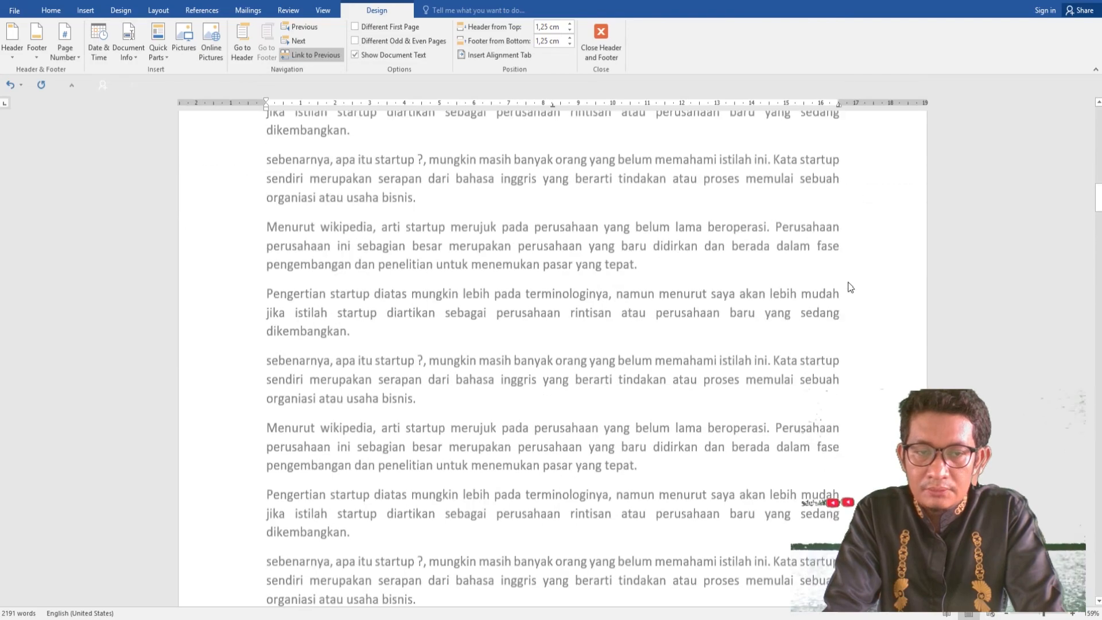
{"action": "scroll", "coordinate": [850, 301], "scroll_direction": "down", "scroll_amount": 12}
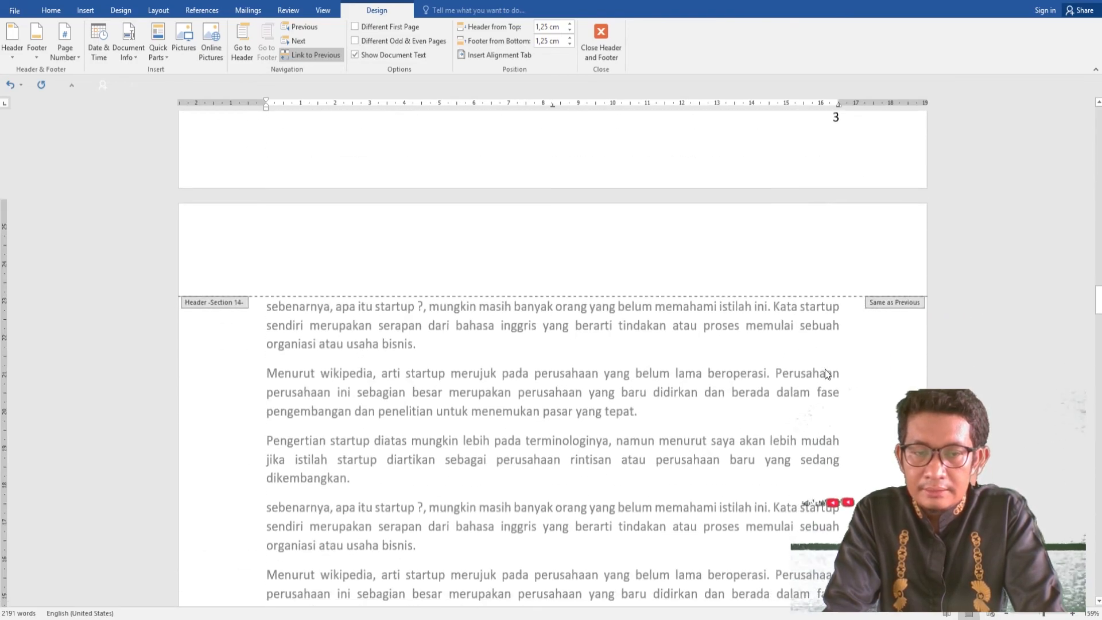
{"action": "scroll", "coordinate": [826, 287], "scroll_direction": "down", "scroll_amount": 15}
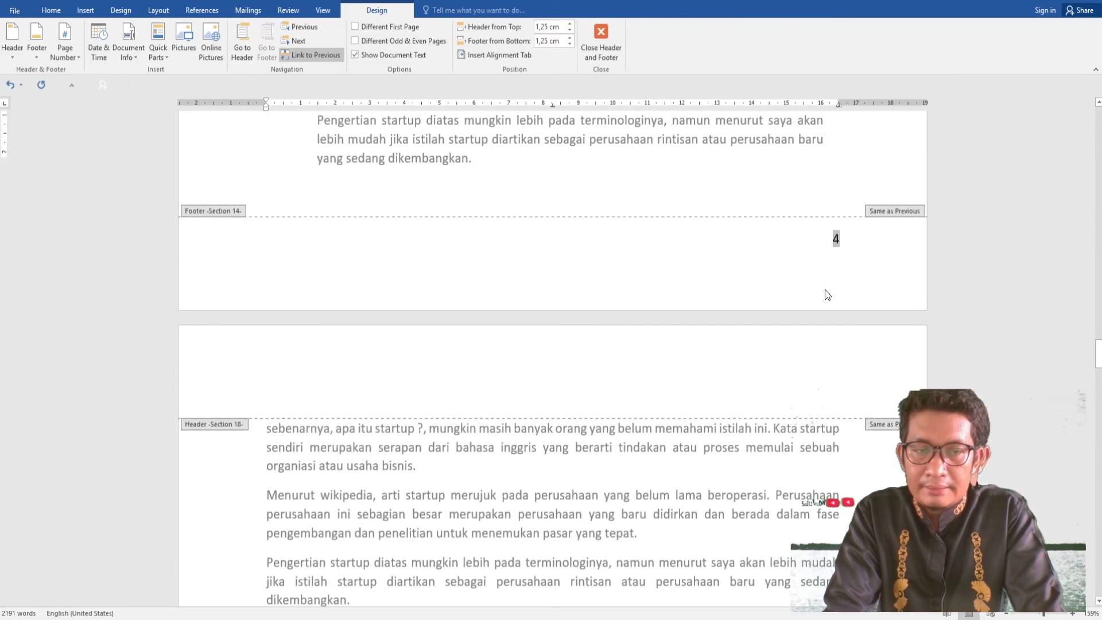
Step: Reopen the footer for editing, change its page number to the bottom-of-page Plain Number 2 style, and return to the body text
{"action": "left_click", "coordinate": [601, 41]}
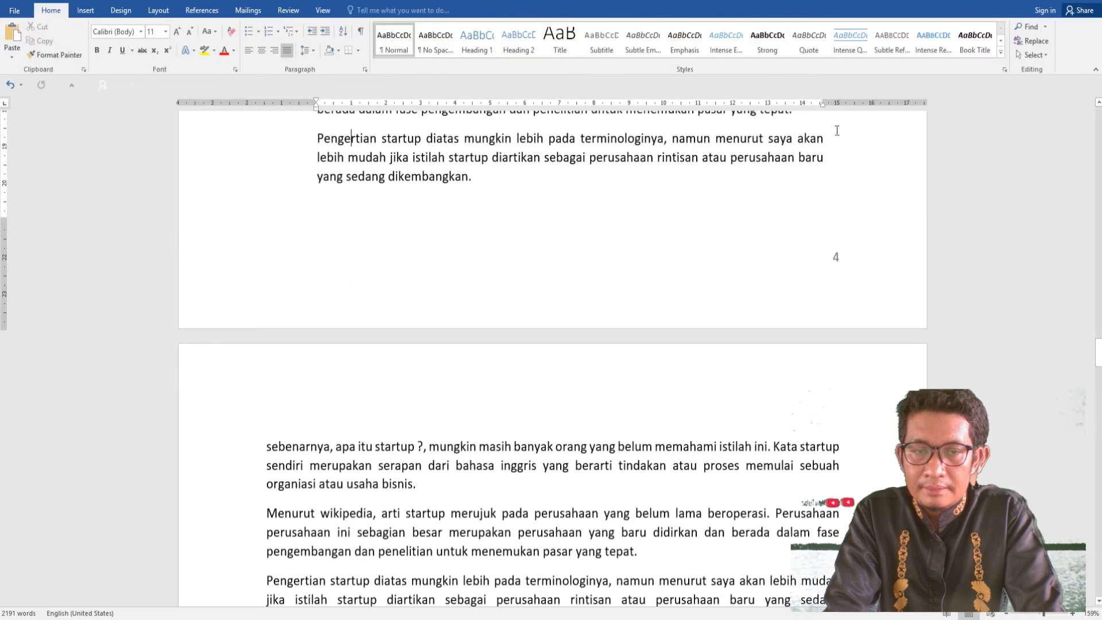
{"action": "double_click", "coordinate": [834, 262]}
{"action": "double_click", "coordinate": [835, 259]}
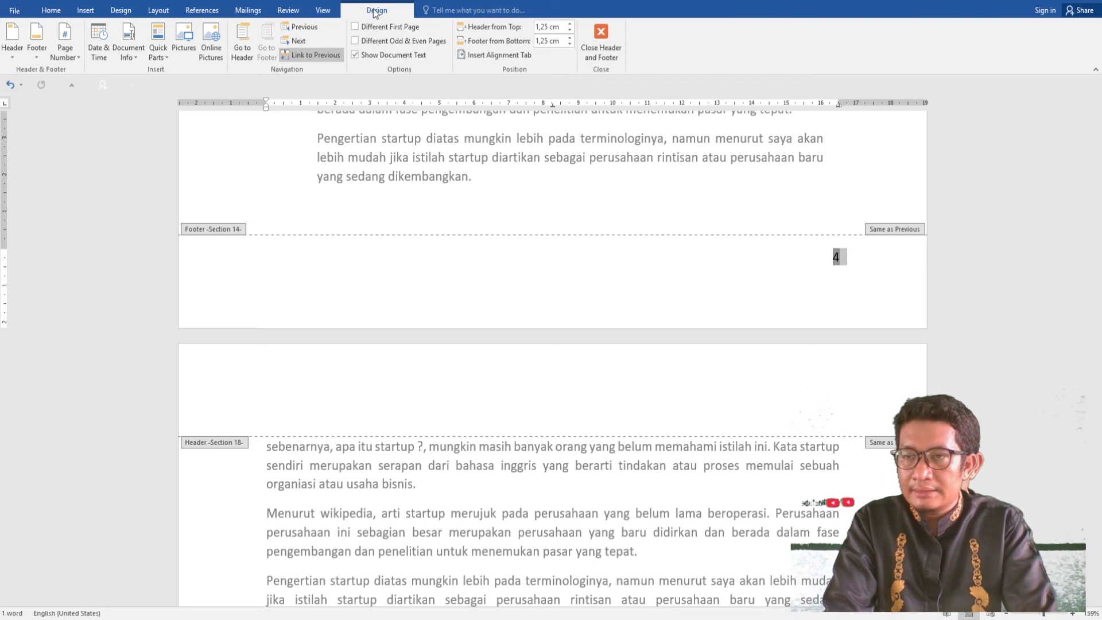
{"action": "left_click", "coordinate": [76, 57]}
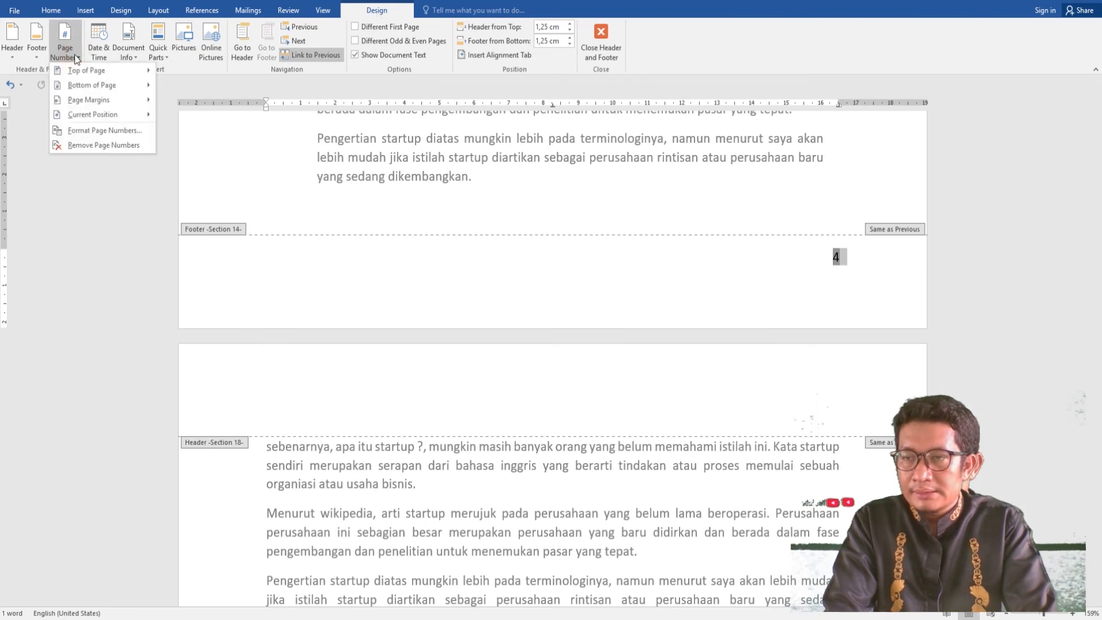
{"action": "mouse_move", "coordinate": [96, 87]}
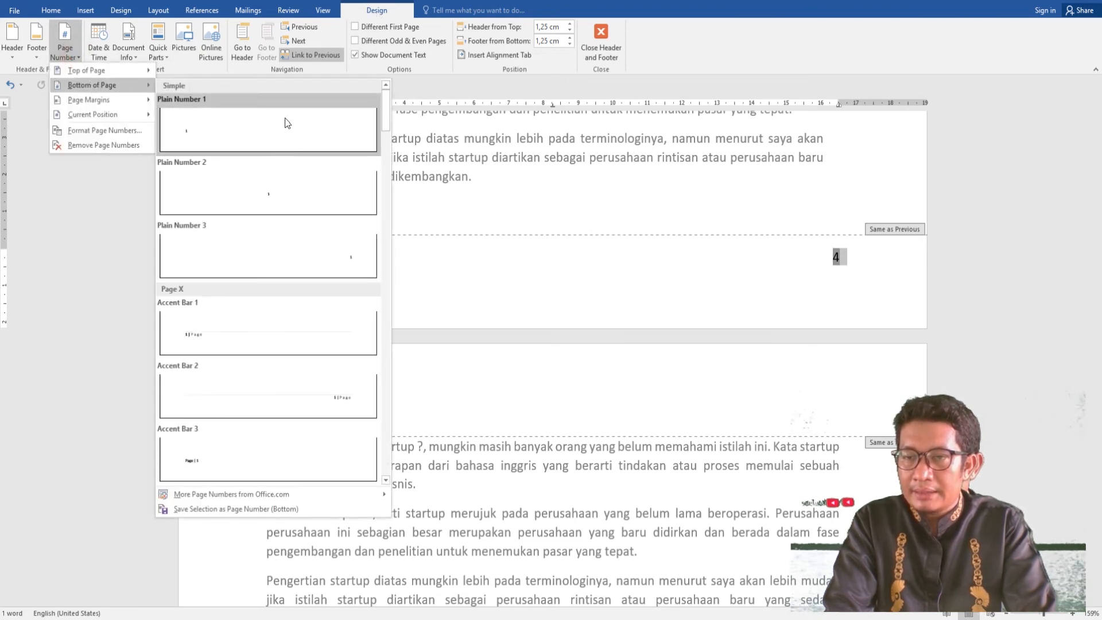
{"action": "left_click", "coordinate": [290, 191]}
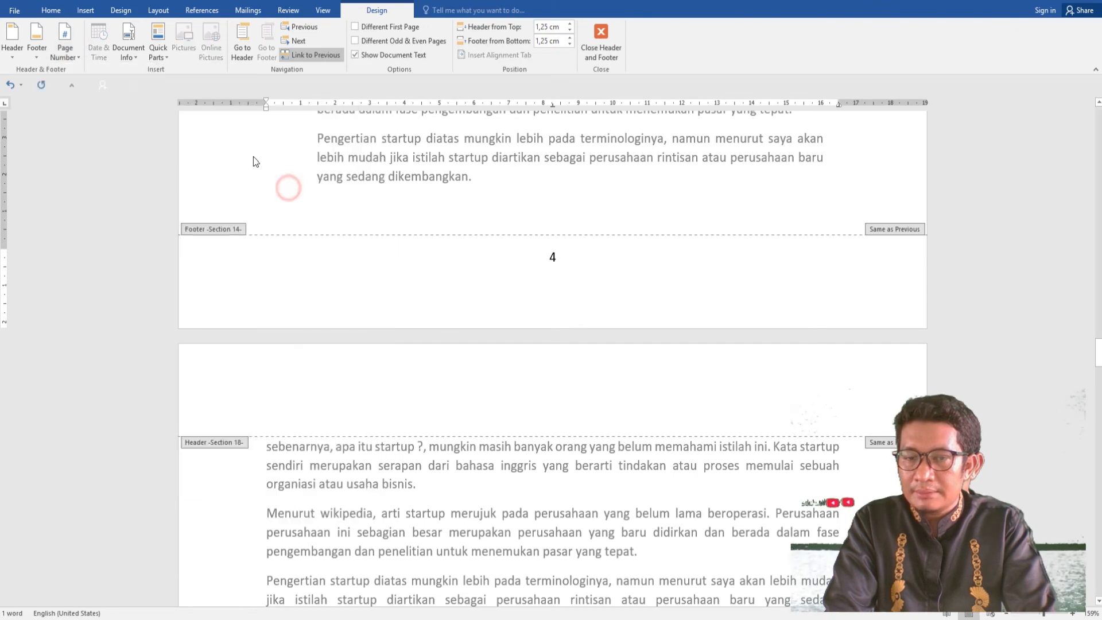
{"action": "left_click", "coordinate": [602, 61]}
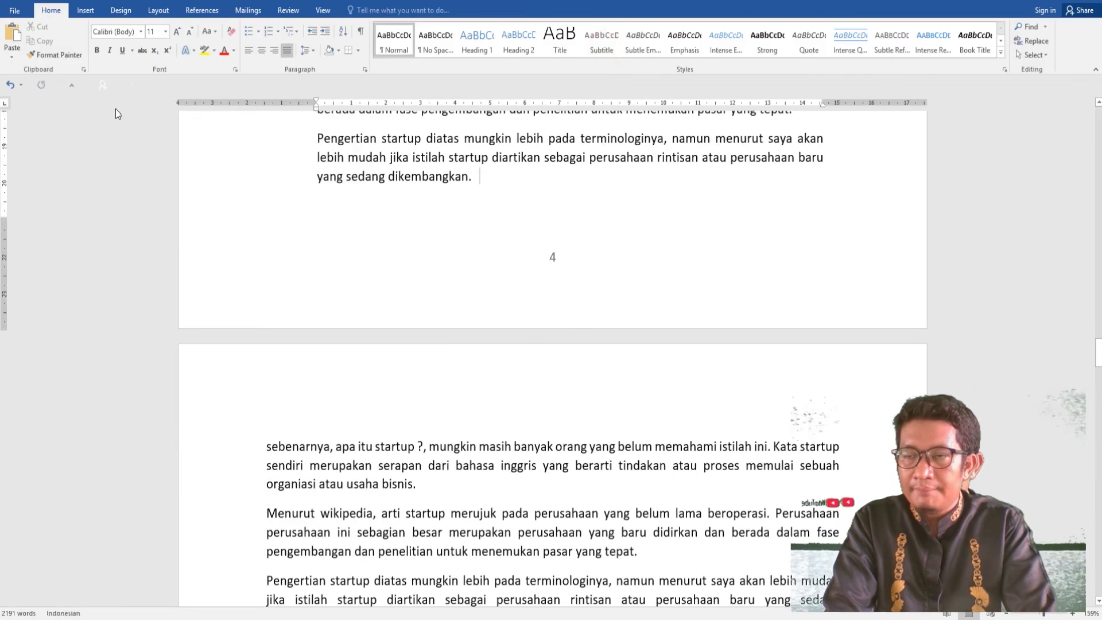
{"action": "left_click", "coordinate": [85, 11]}
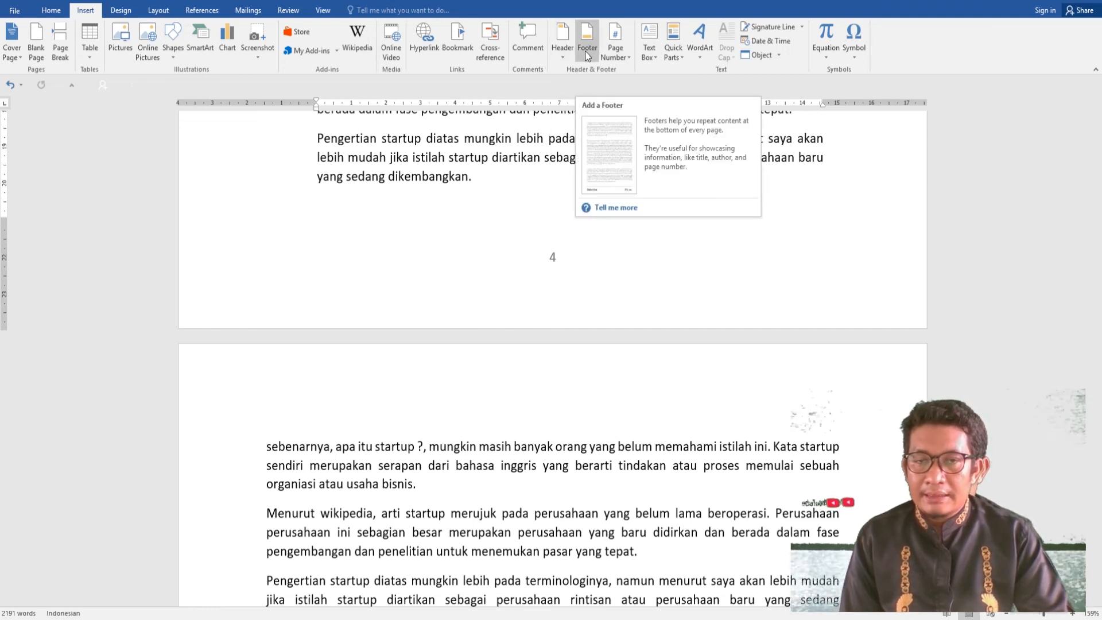
{"action": "left_click", "coordinate": [598, 261]}
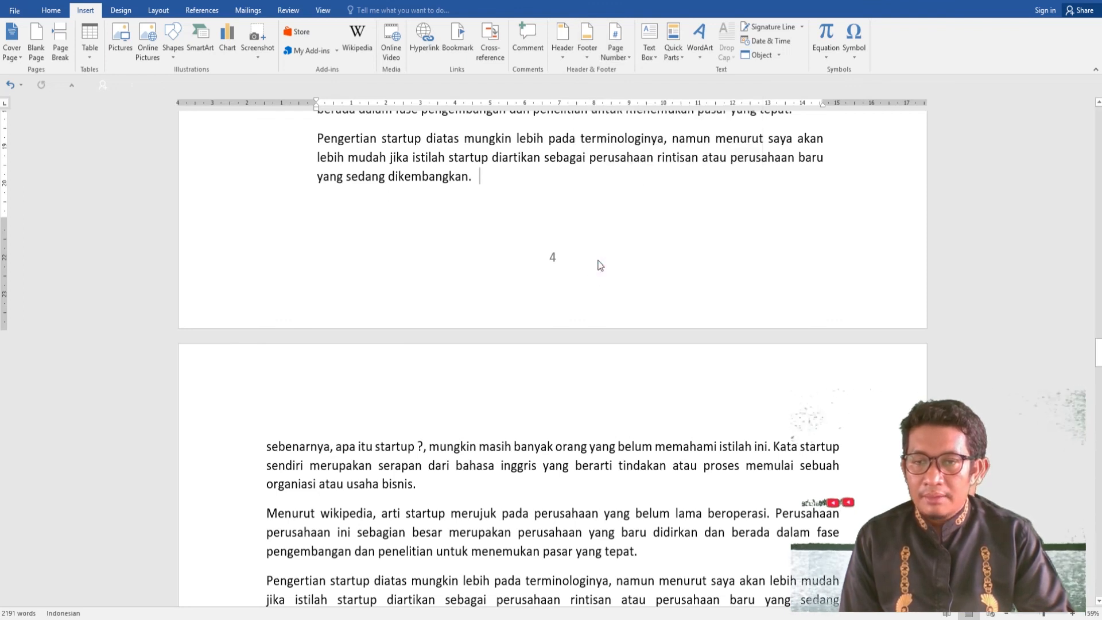